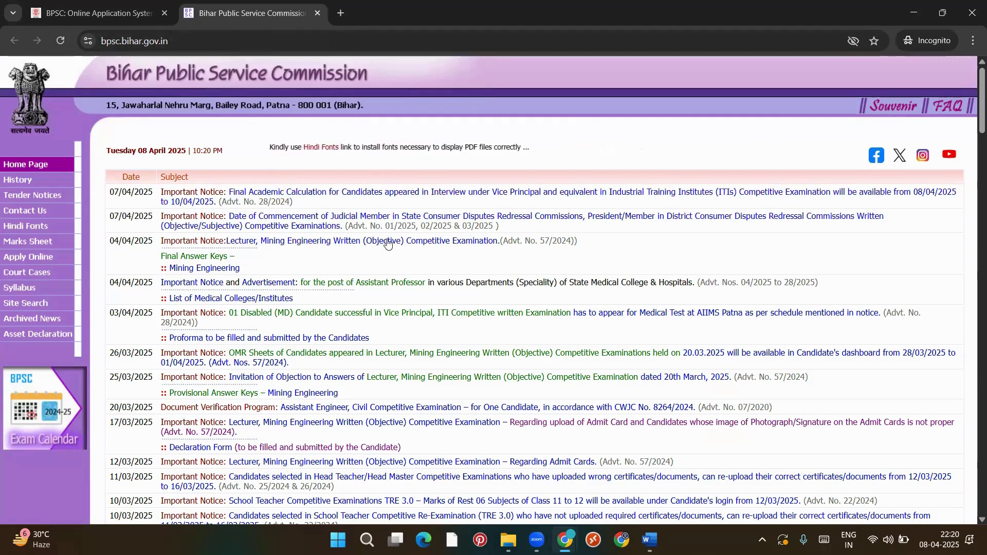
Scroll through the home-page notices, then go to the Apply Online page
scroll(368, 282, down, 1)
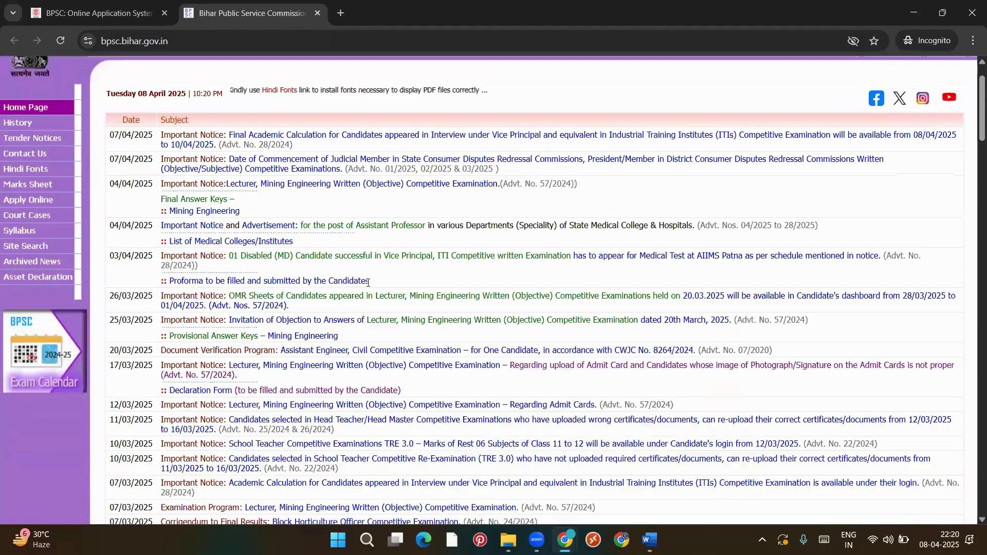
scroll(151, 203, up, 1)
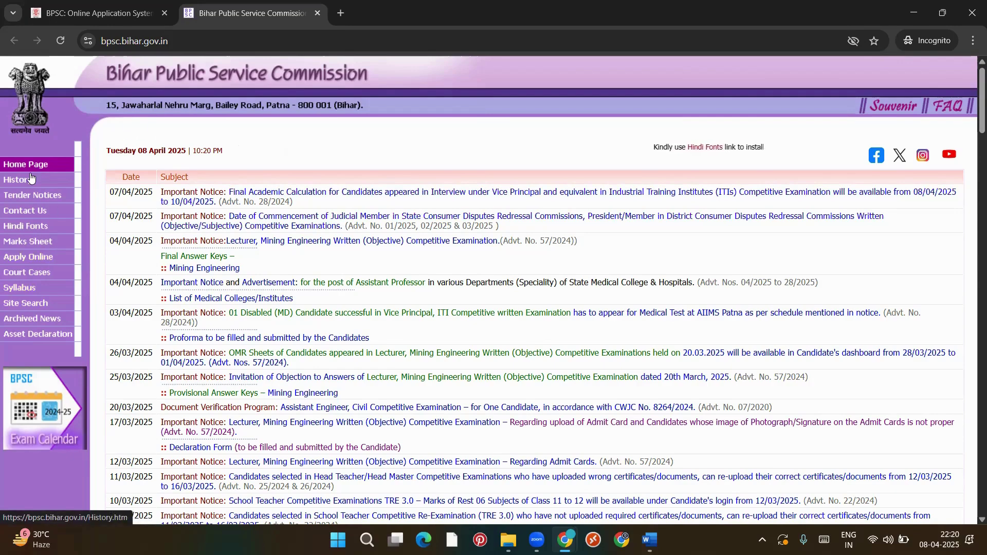
click(28, 258)
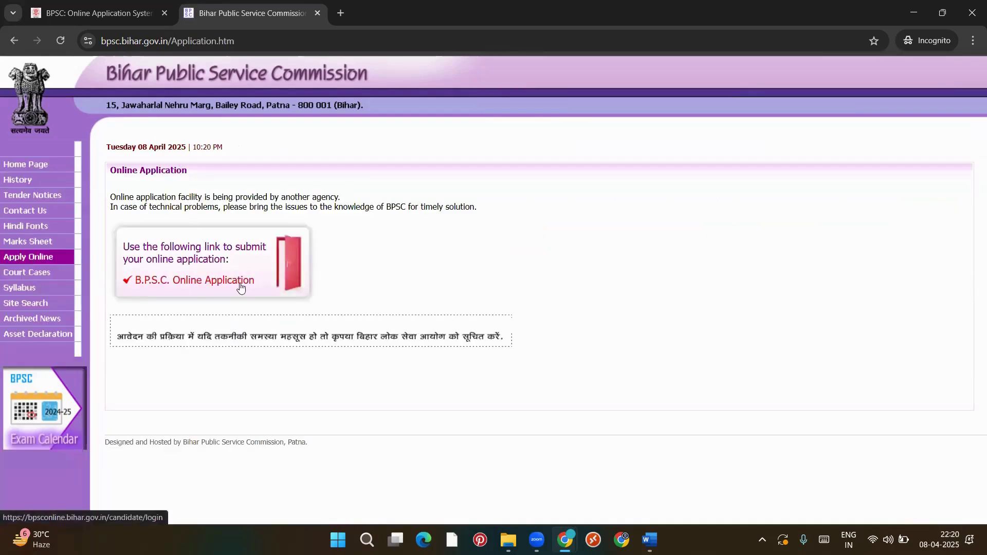
Open the B.P.S.C. Online Application portal past the alert, then open the General Instruction PDF
click(201, 281)
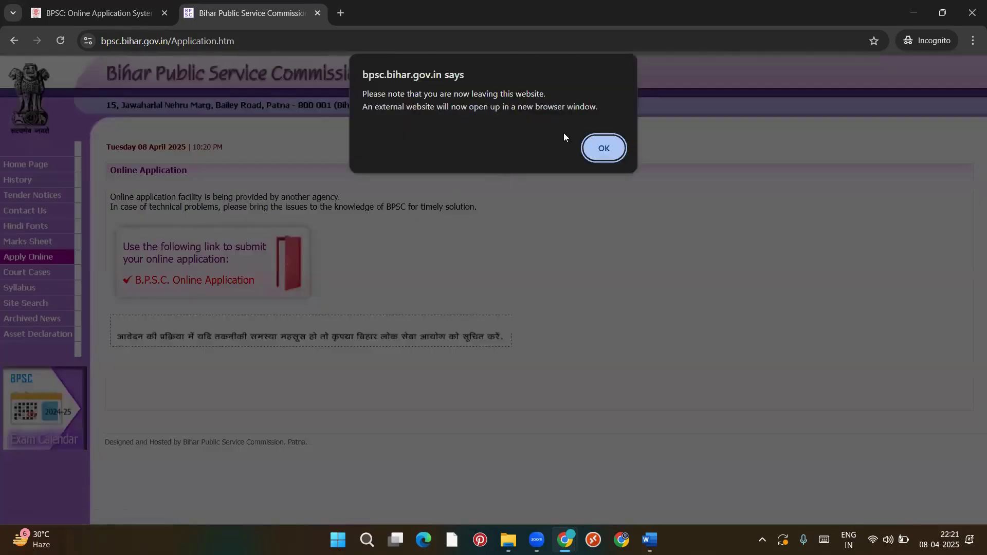
click(605, 149)
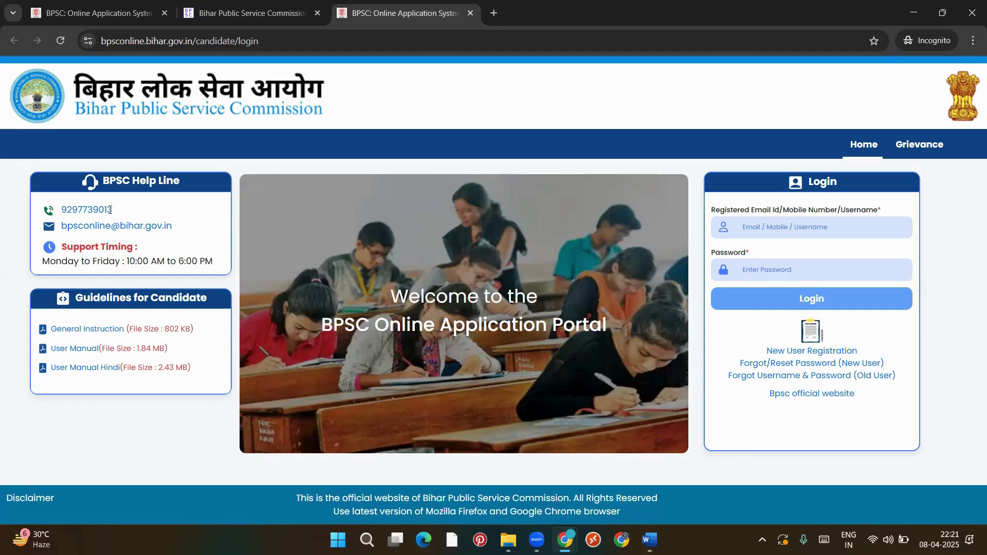
drag(187, 225, 40, 211)
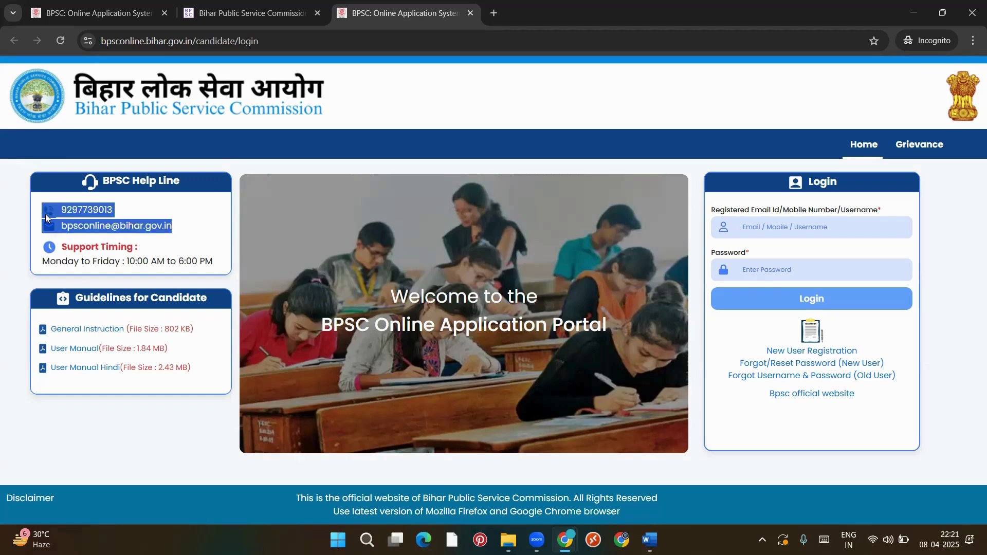
click(200, 239)
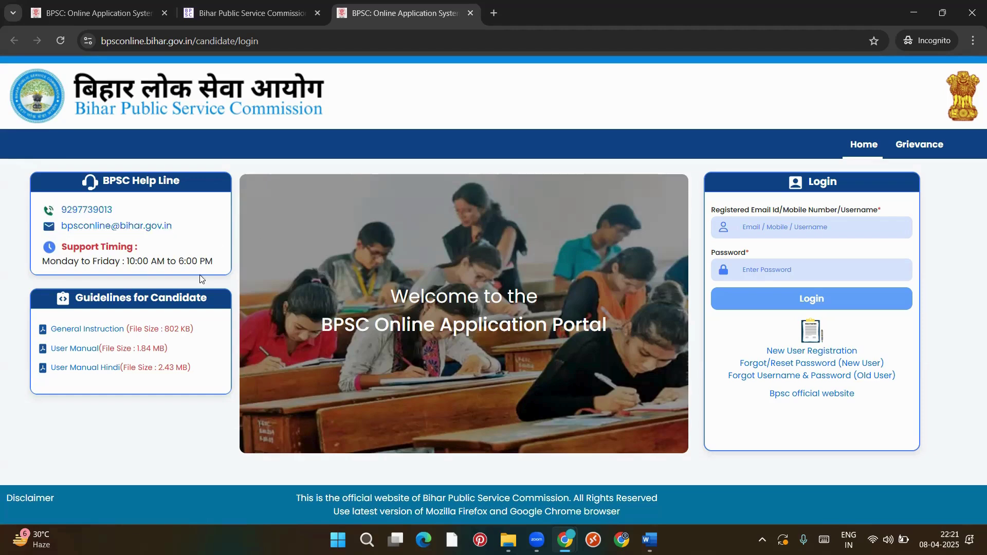
click(85, 331)
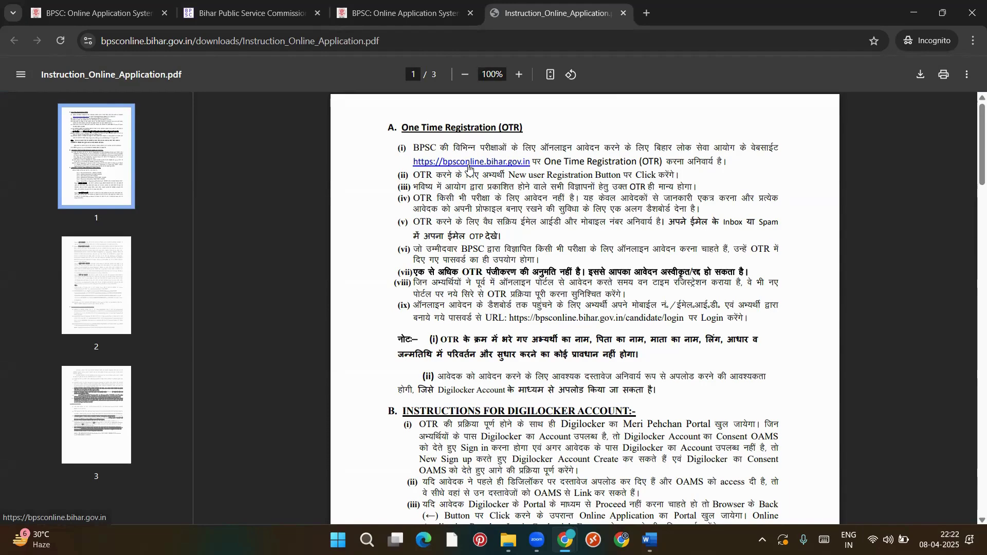
Read through Instruction_Online_Application.pdf, then return to the BPSC Online Application System tab
scroll(477, 173, up, 5)
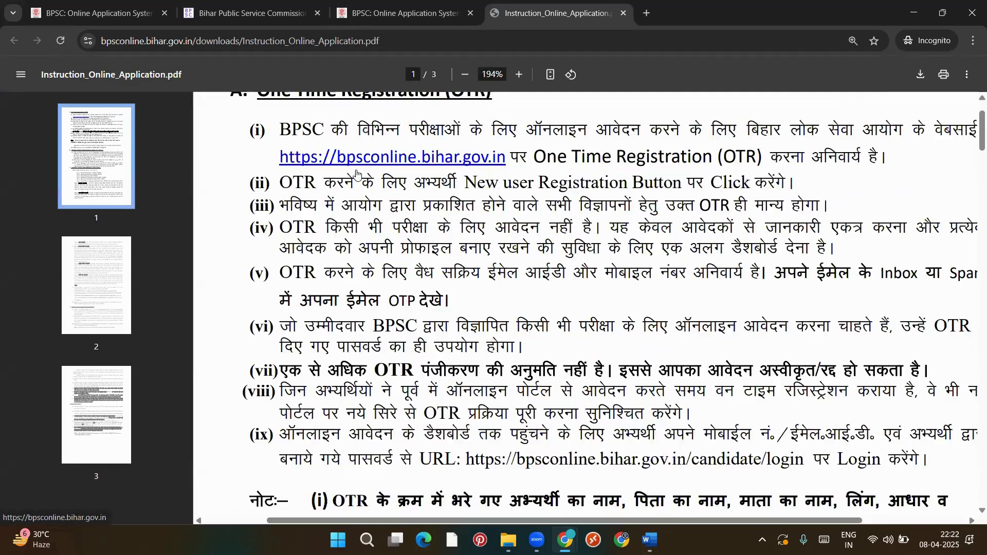
scroll(359, 169, down, 1)
scroll(432, 167, down, 6)
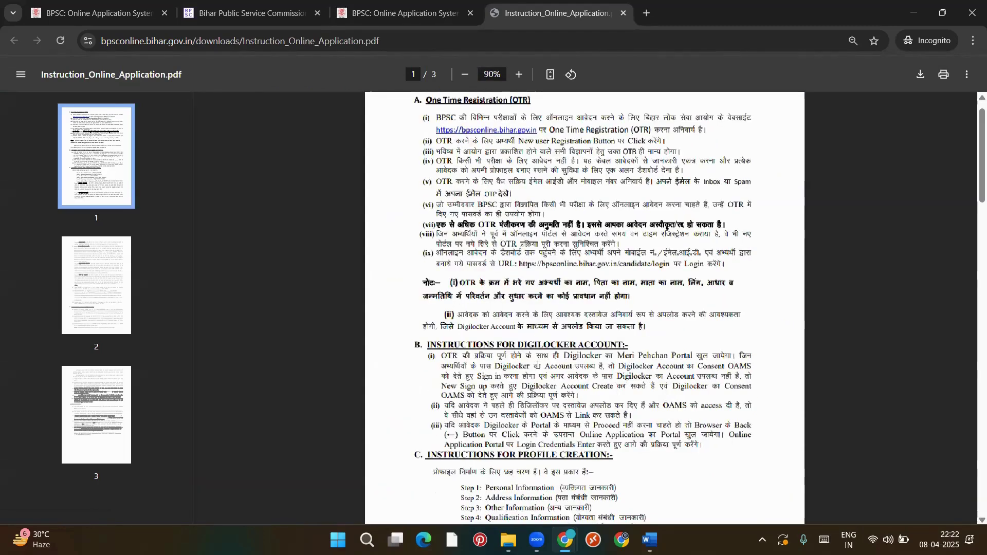
scroll(537, 366, up, 1)
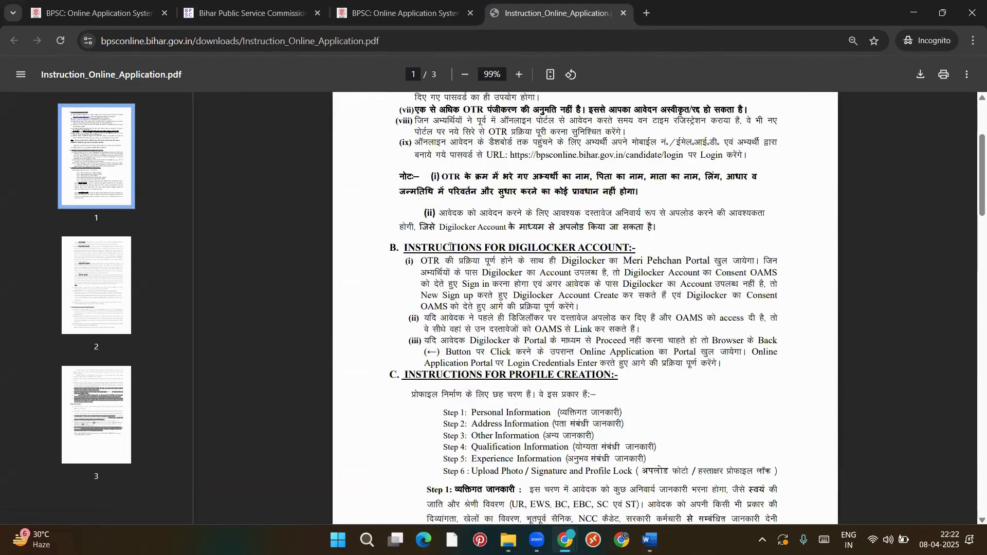
scroll(533, 252, down, 3)
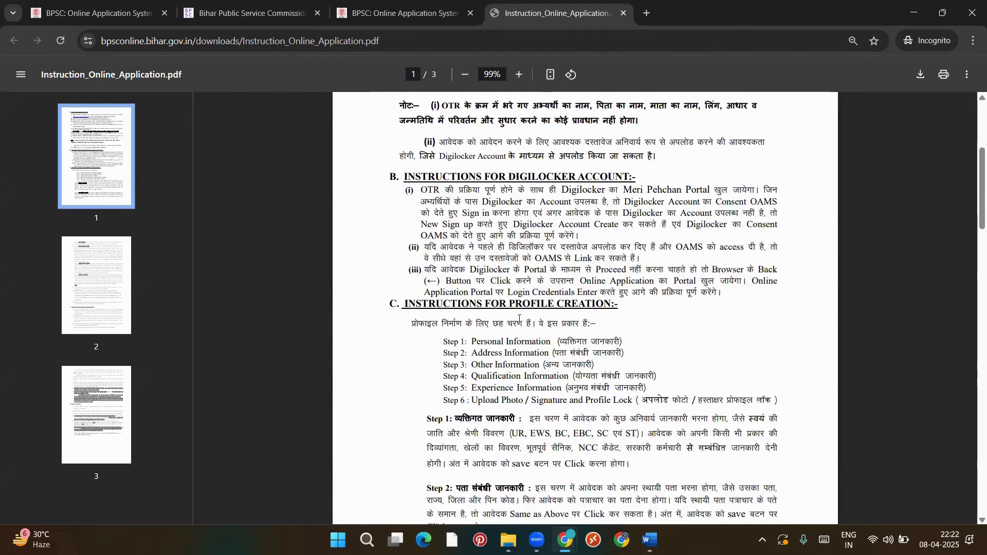
scroll(493, 287, down, 3)
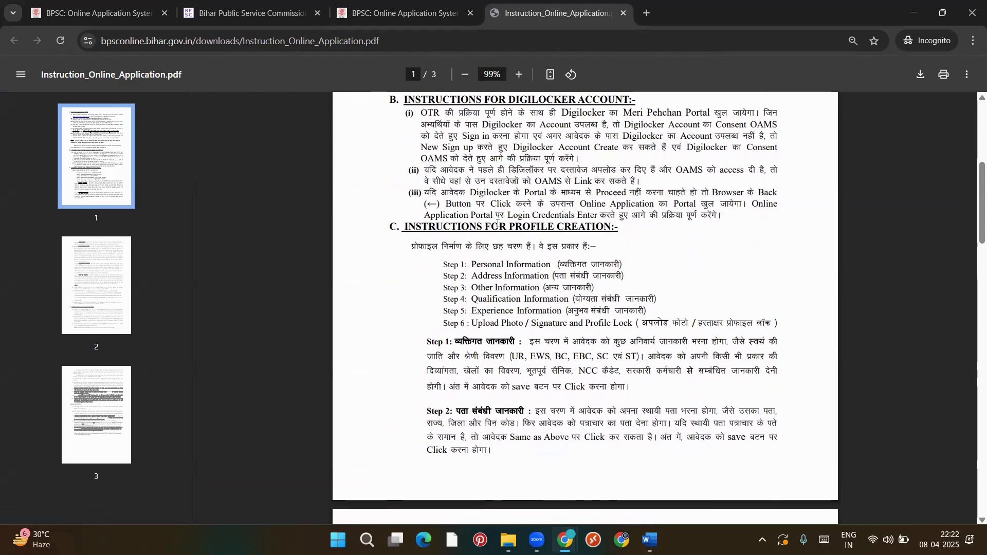
scroll(518, 278, down, 10)
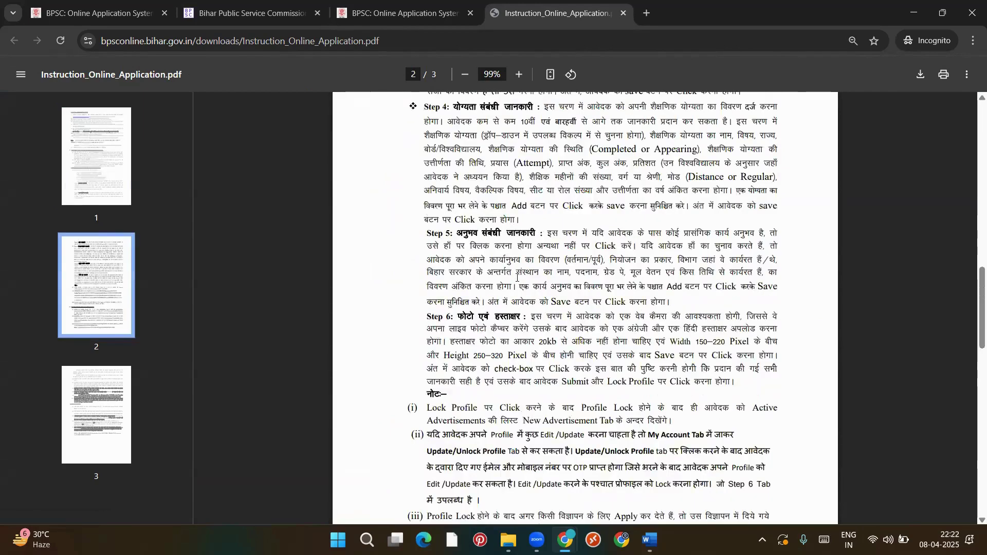
scroll(517, 278, down, 10)
click(436, 6)
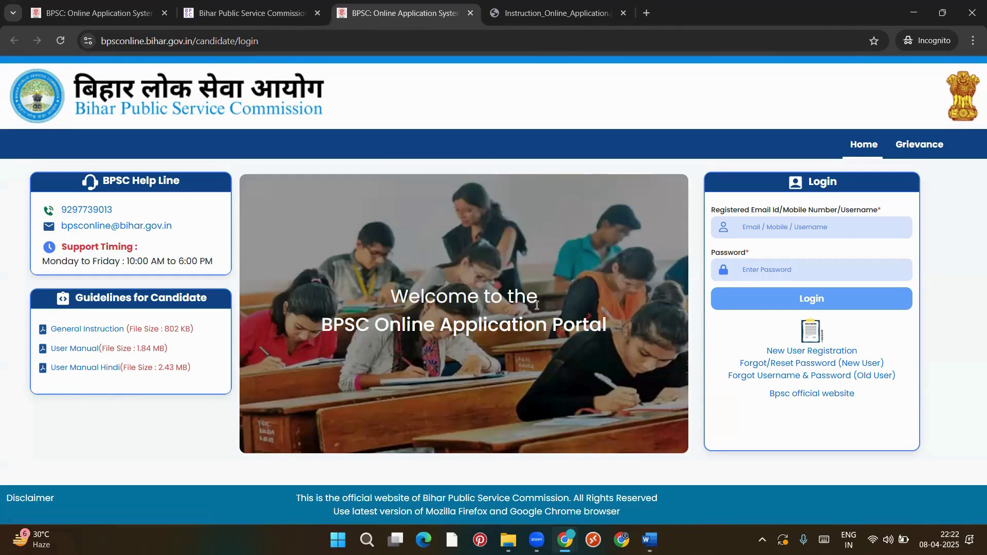
Enter a sample email address and a password in the login form
click(749, 224)
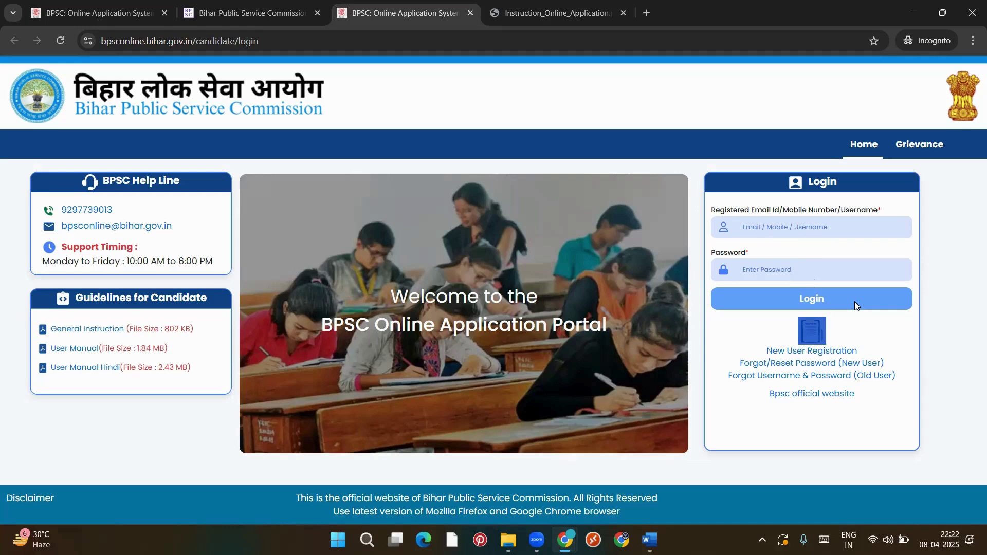
click(771, 225)
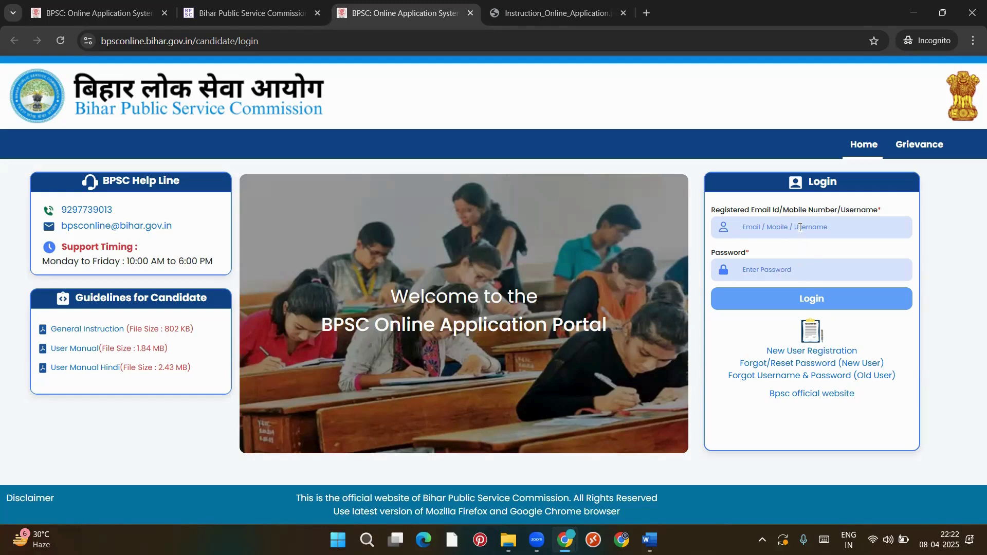
text(m)
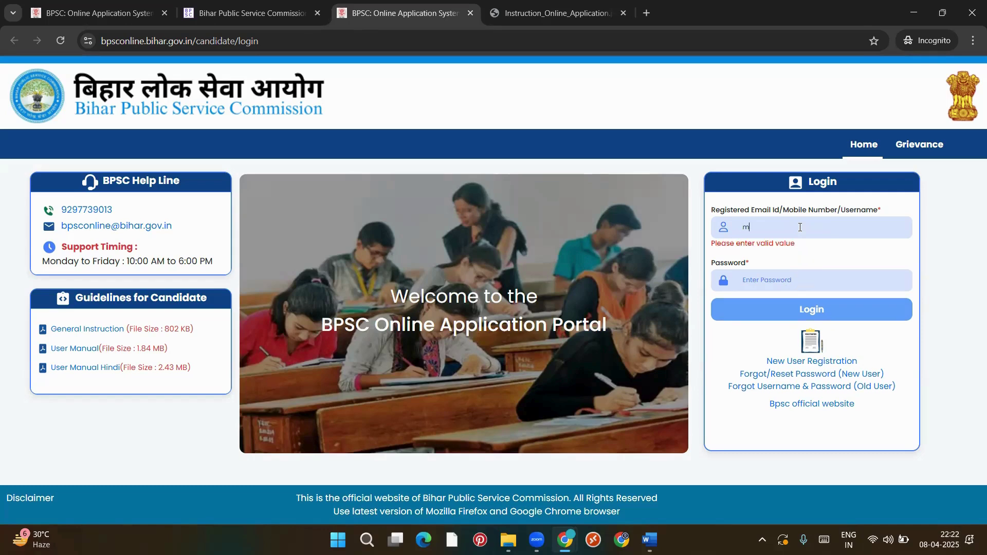
text(@m.com)
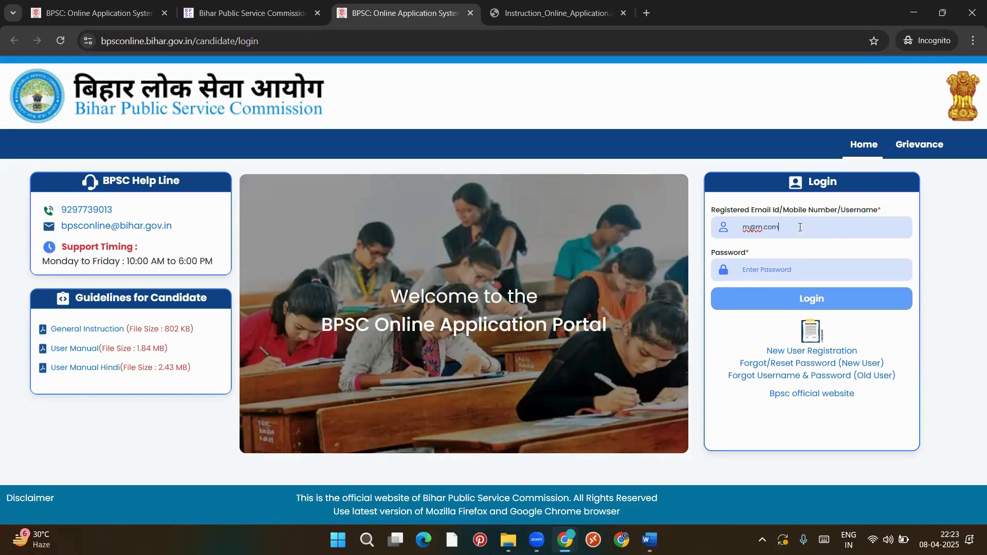
click(778, 269)
text(••••••••••••••)
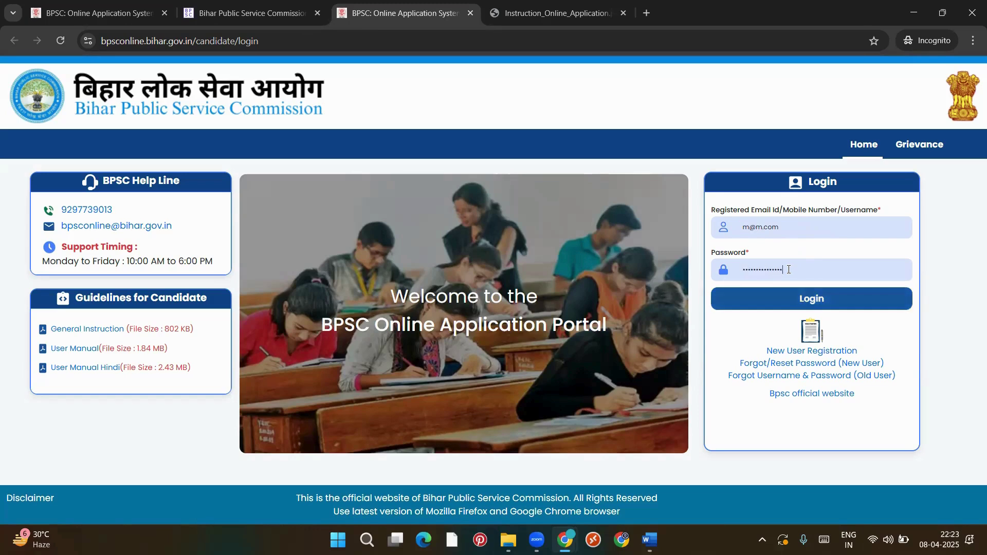
text(•)
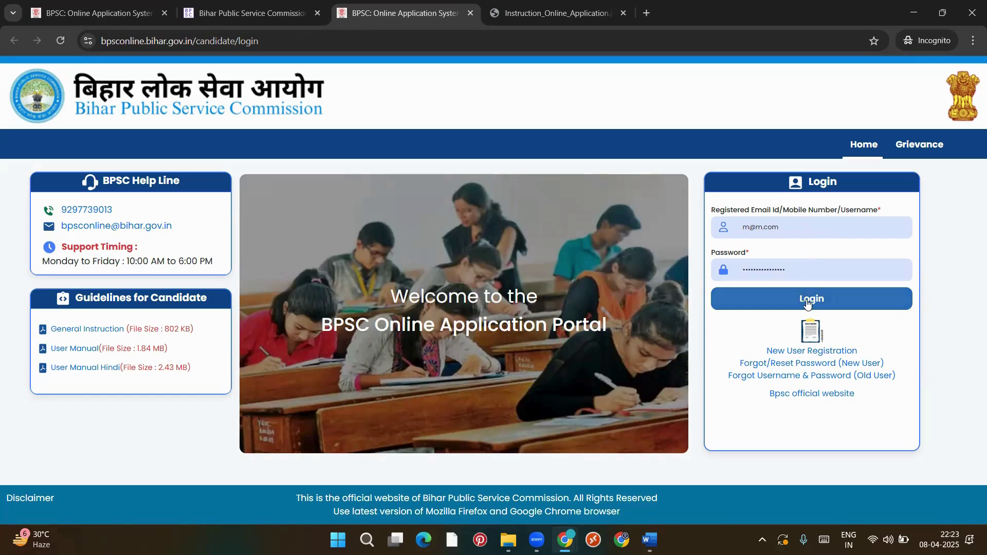
Delete both the password and the email entries so the fields are empty
double_click(828, 270)
key(BackSpace)
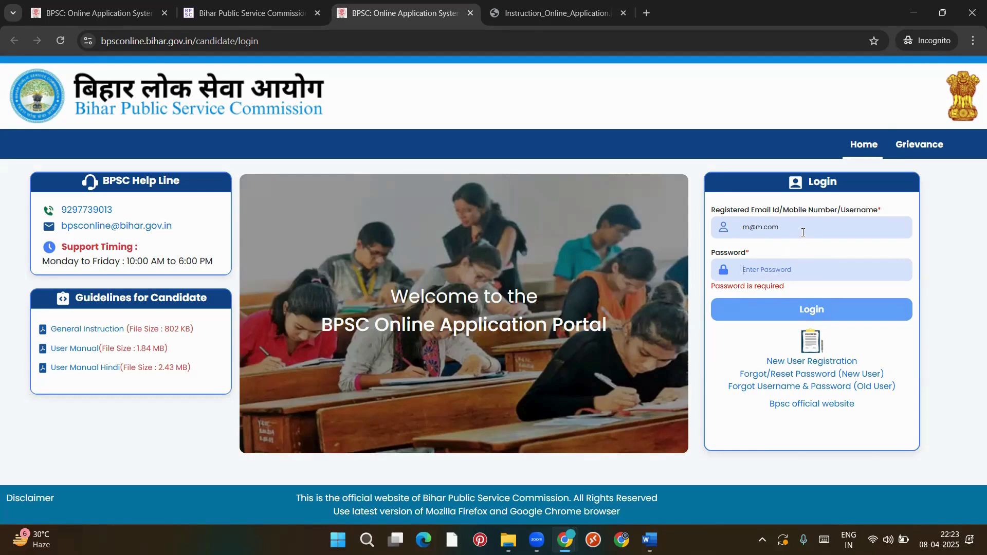
key(ctrl+a)
key(BackSpace)
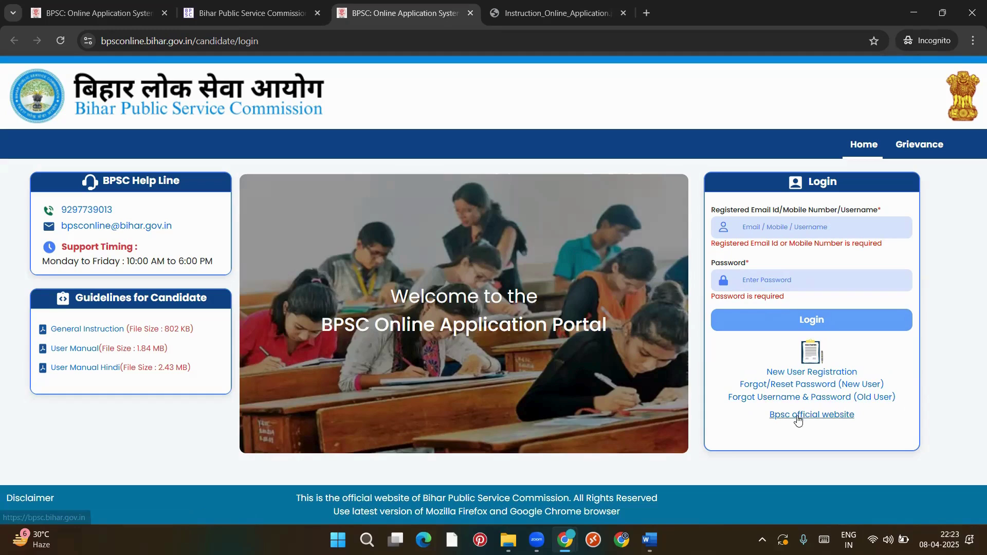
Visit and close the BPSC official website tab, then begin New User Registration
click(821, 418)
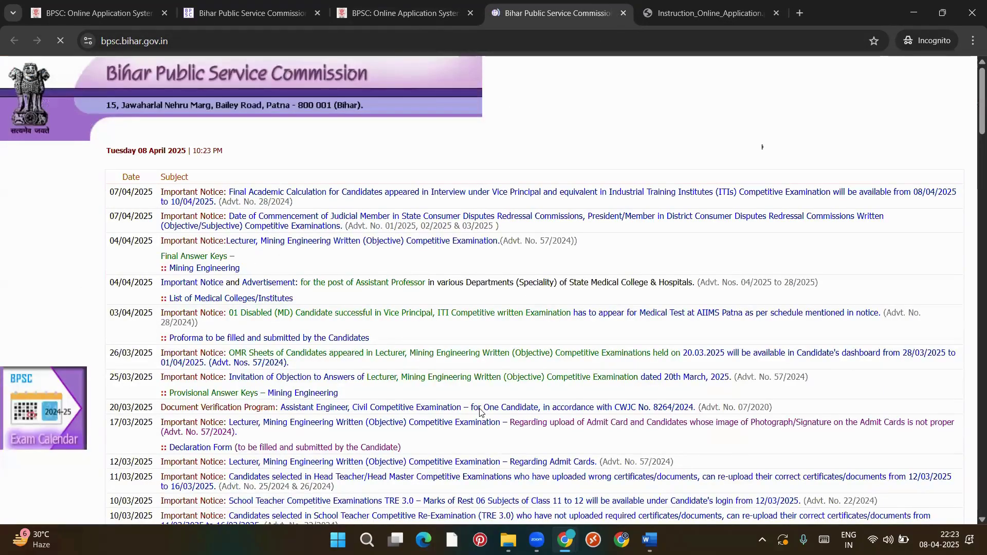
click(623, 12)
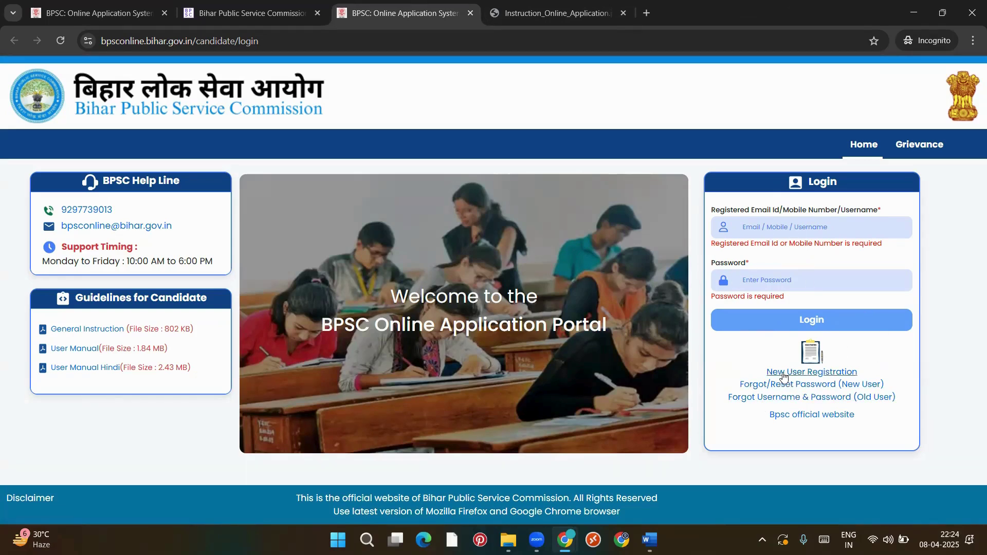
click(817, 376)
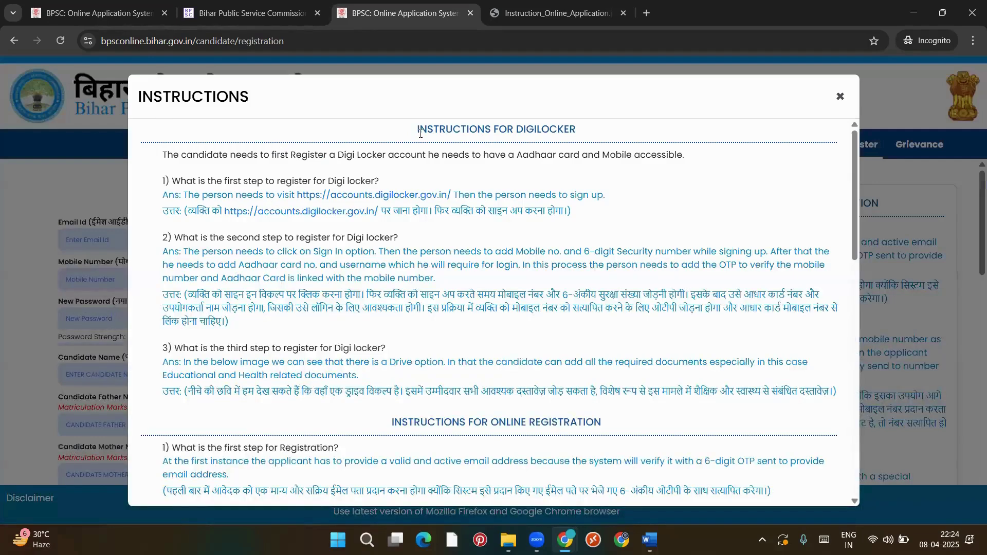
Read the DigiLocker and online registration instructions pop-up to the end, then close it with Esc
drag(576, 129, 343, 117)
click(416, 183)
scroll(421, 232, down, 1)
scroll(422, 232, up, 1)
scroll(408, 291, down, 3)
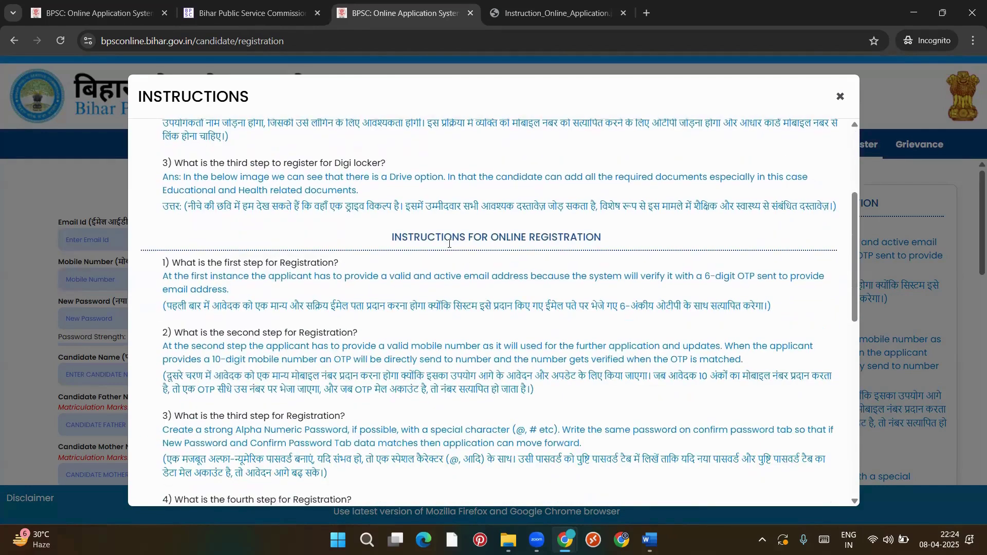
scroll(500, 344, down, 4)
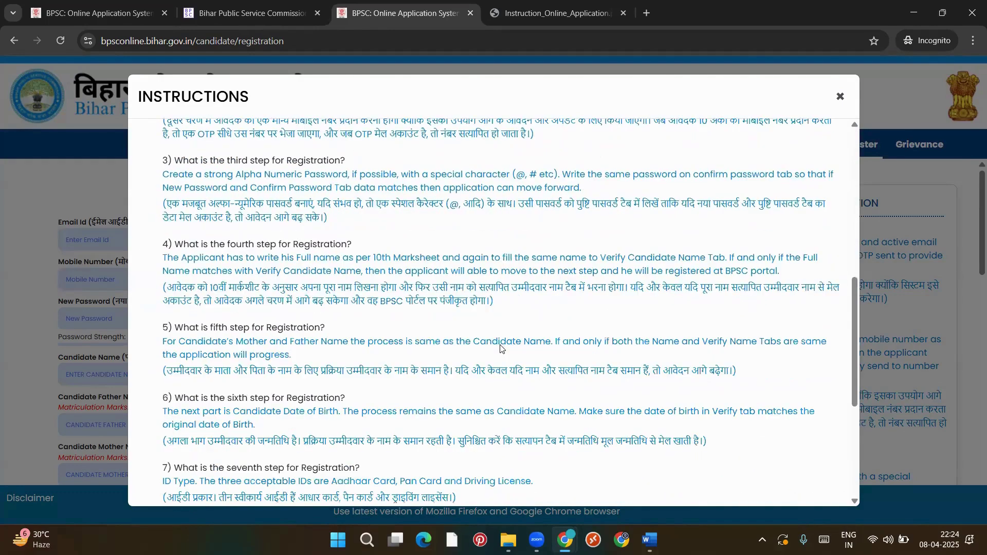
scroll(500, 348, up, 2)
scroll(502, 348, down, 3)
scroll(499, 488, down, 3)
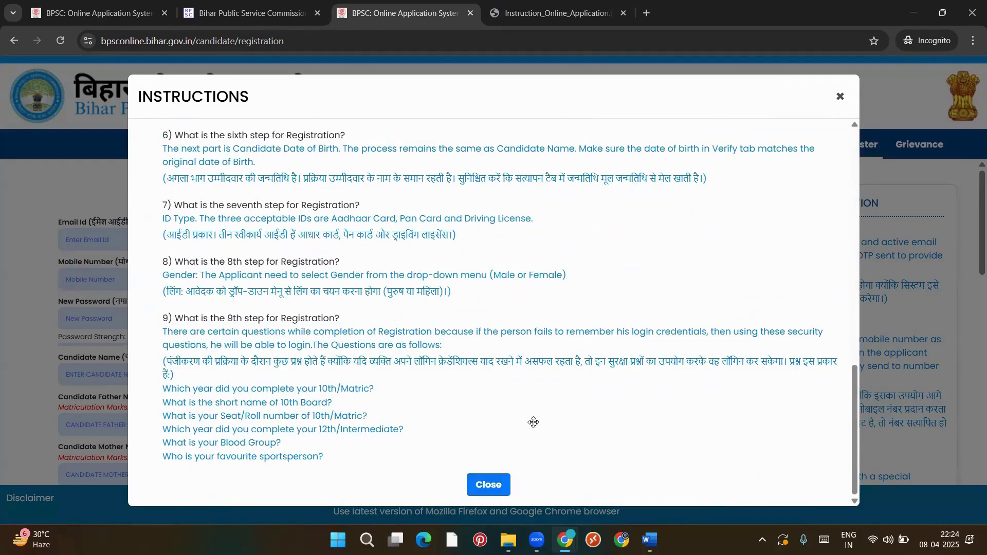
key(Escape)
scroll(210, 252, down, 2)
scroll(210, 252, up, 1)
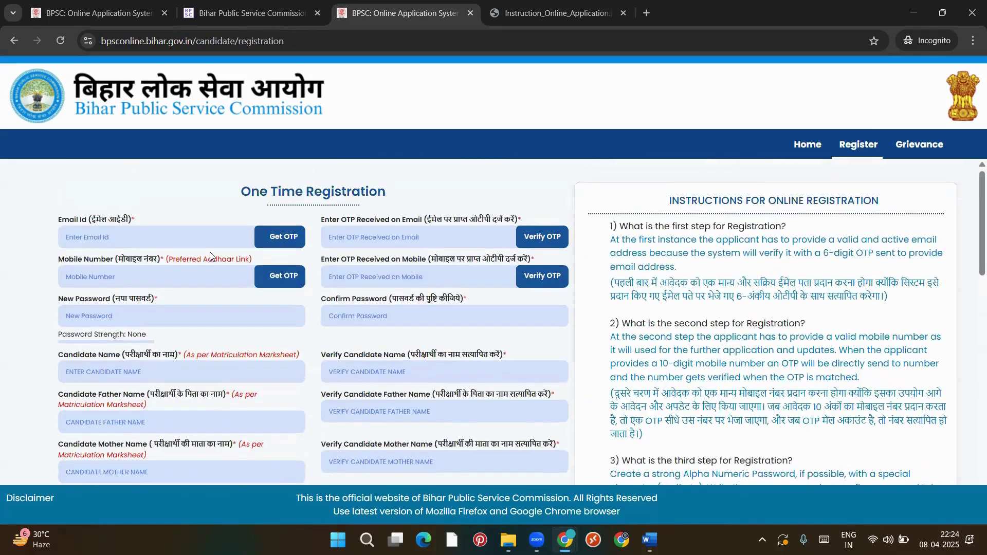
scroll(210, 252, down, 1)
scroll(210, 255, up, 1)
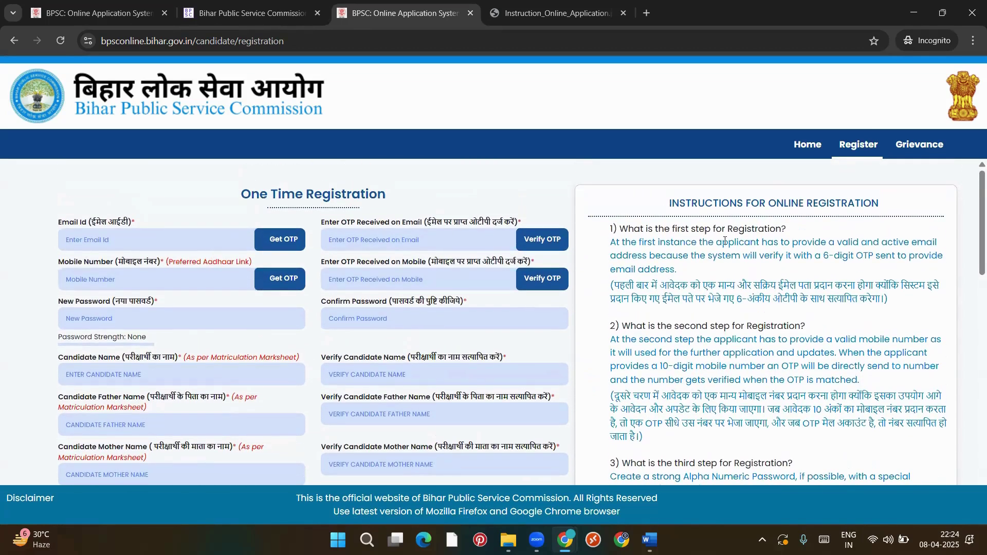
scroll(786, 287, down, 3)
scroll(791, 283, up, 3)
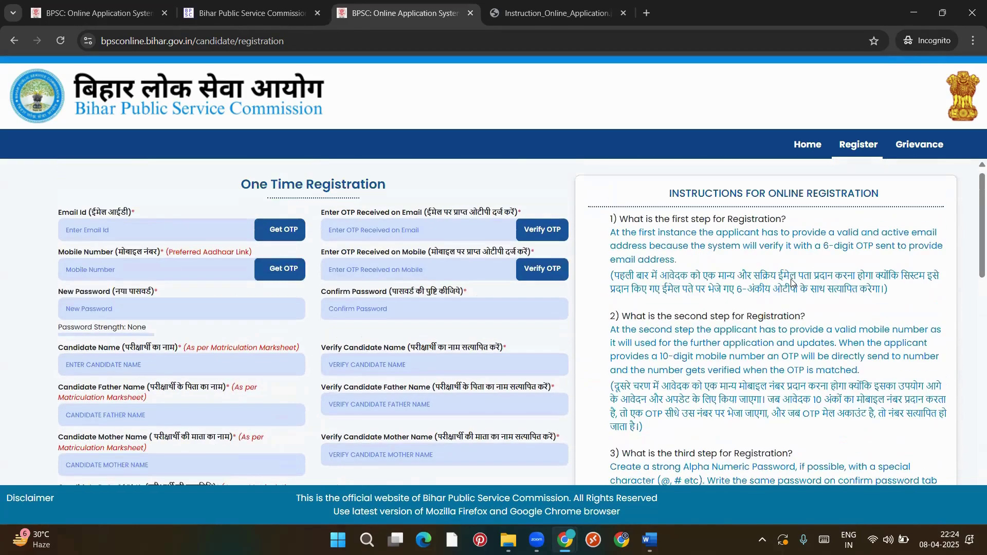
scroll(707, 353, down, 7)
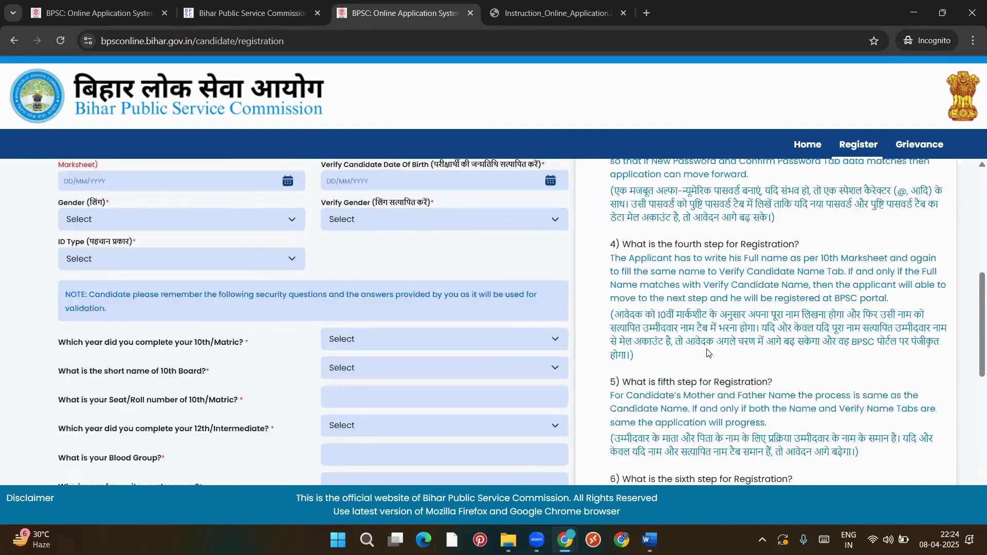
scroll(708, 352, down, 5)
scroll(707, 349, down, 3)
scroll(407, 354, up, 7)
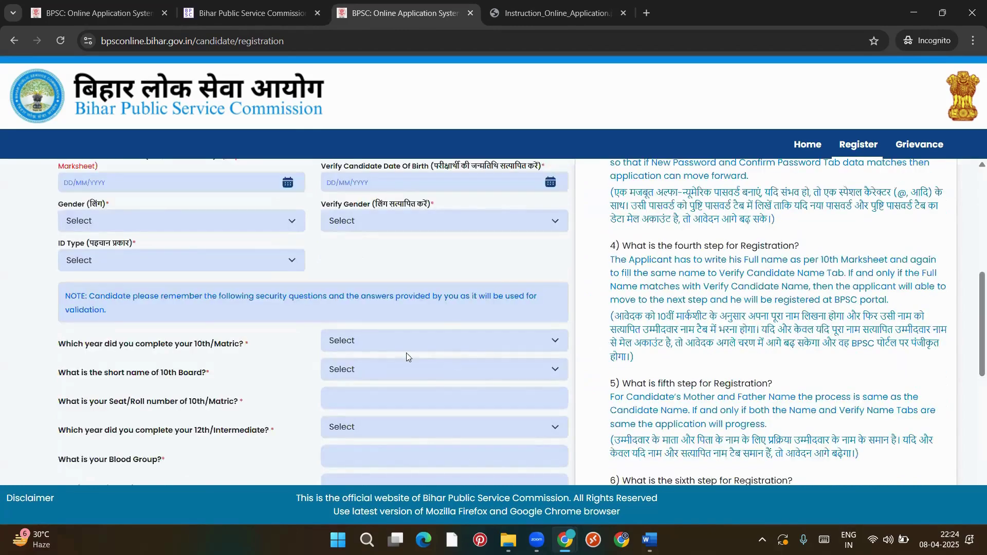
scroll(374, 280, up, 7)
scroll(374, 279, down, 1)
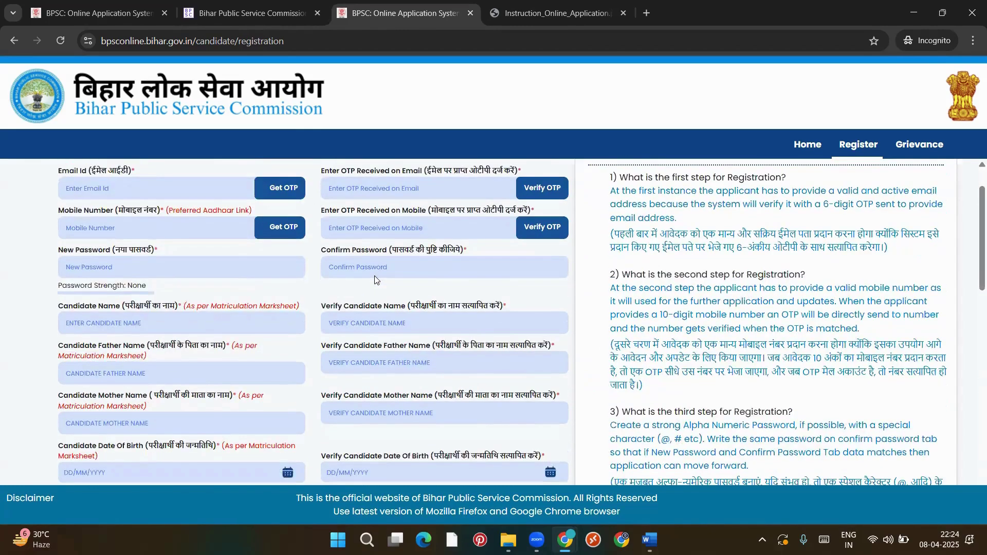
scroll(374, 275, up, 1)
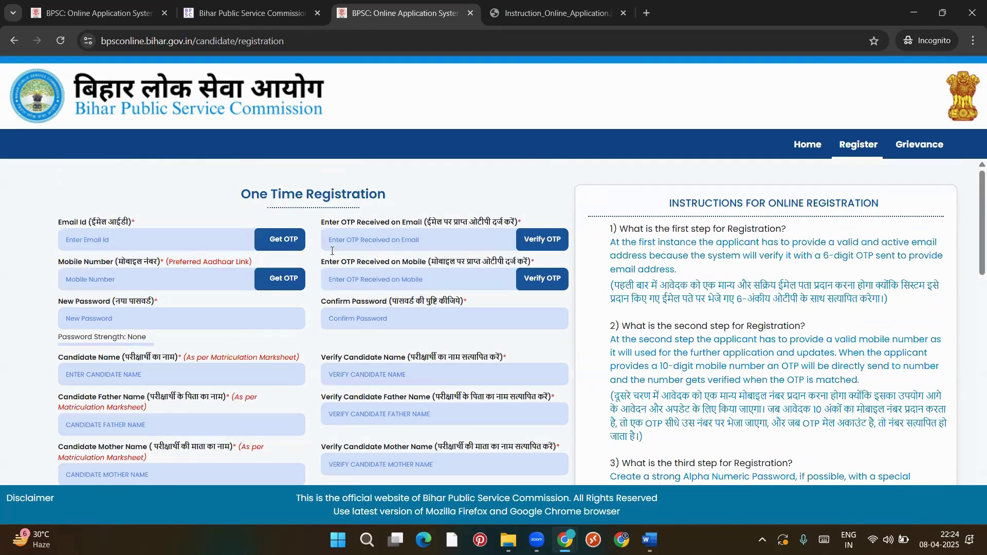
scroll(314, 308, down, 1)
scroll(314, 309, up, 1)
scroll(315, 323, down, 1)
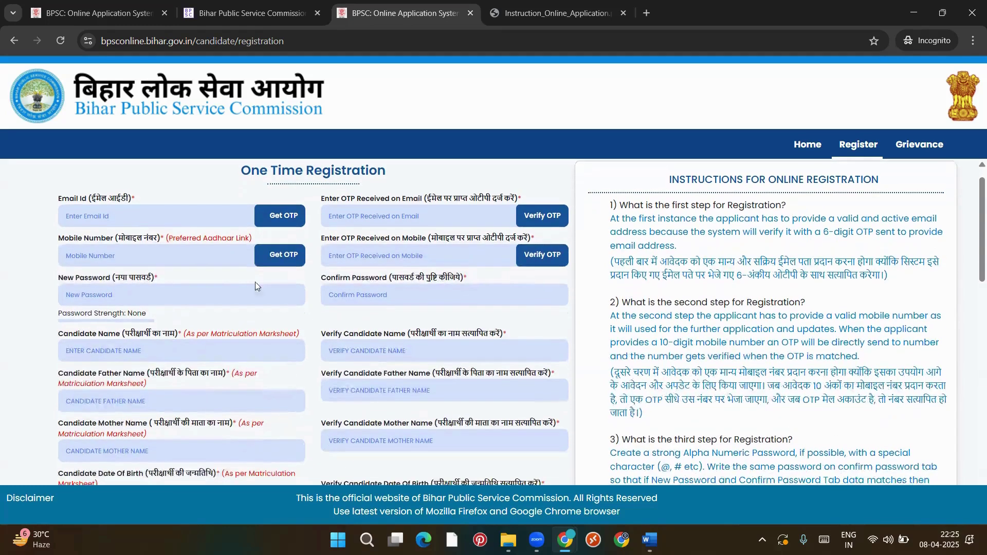
Enter an email address in the Email Id field and request an OTP
click(135, 217)
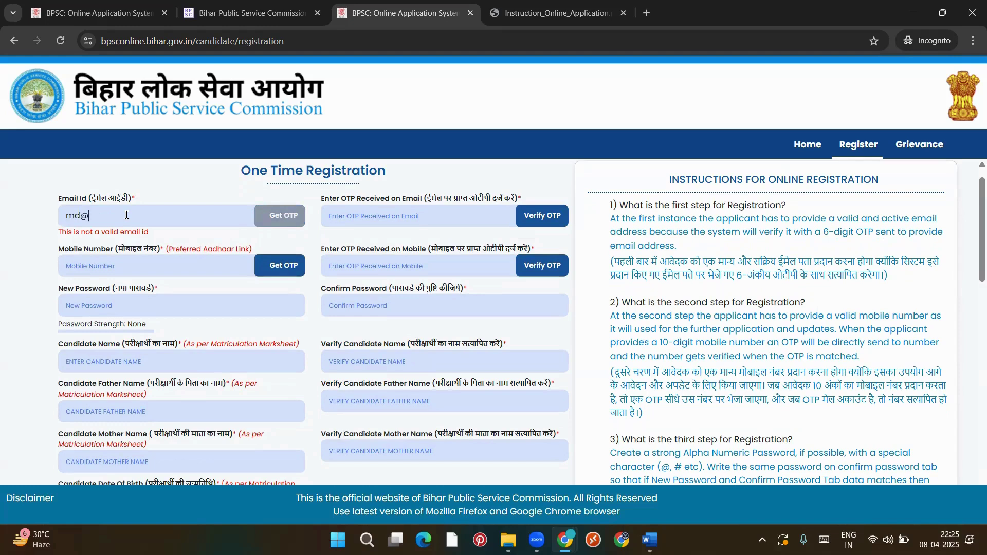
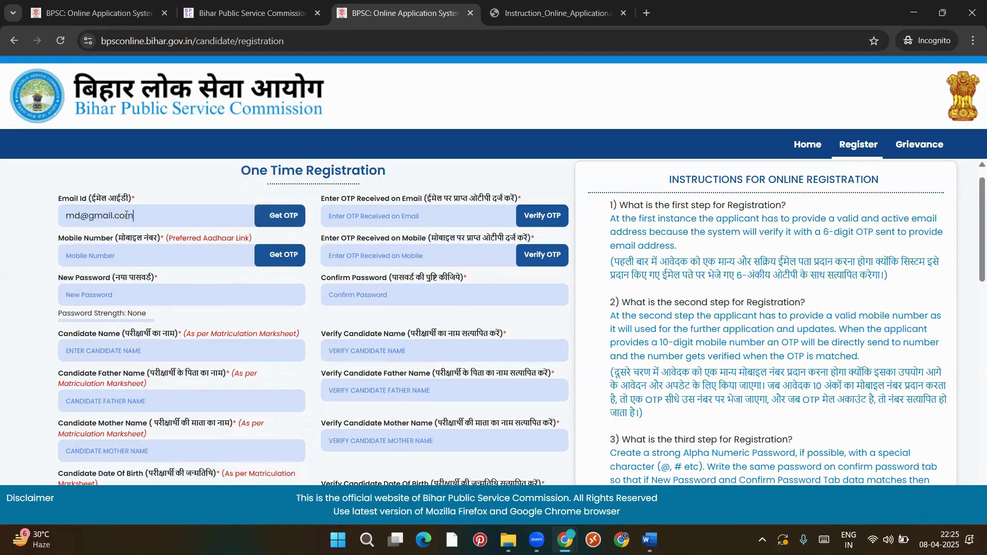
click(273, 215)
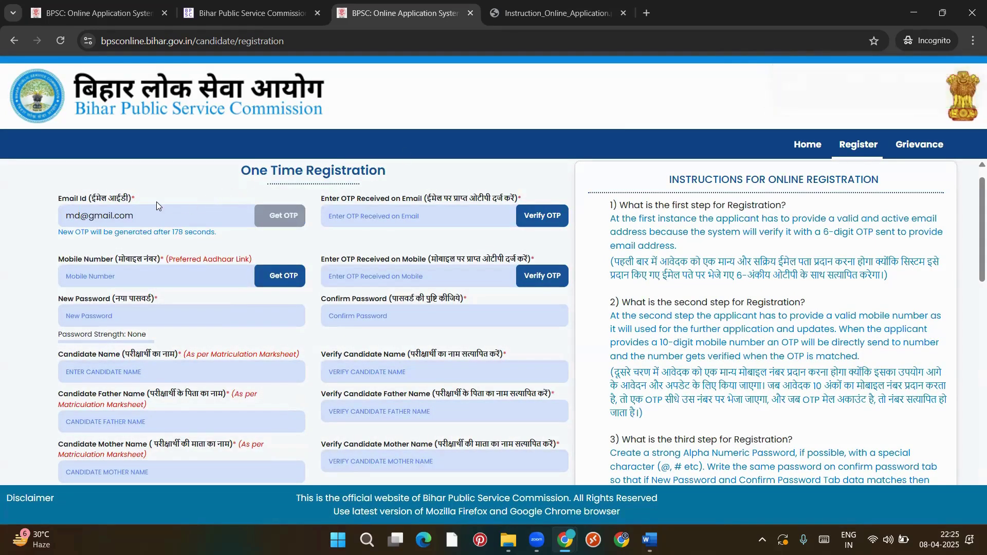
Select and delete the email address, leaving the Email Id field empty
click(146, 215)
drag(146, 215, 55, 219)
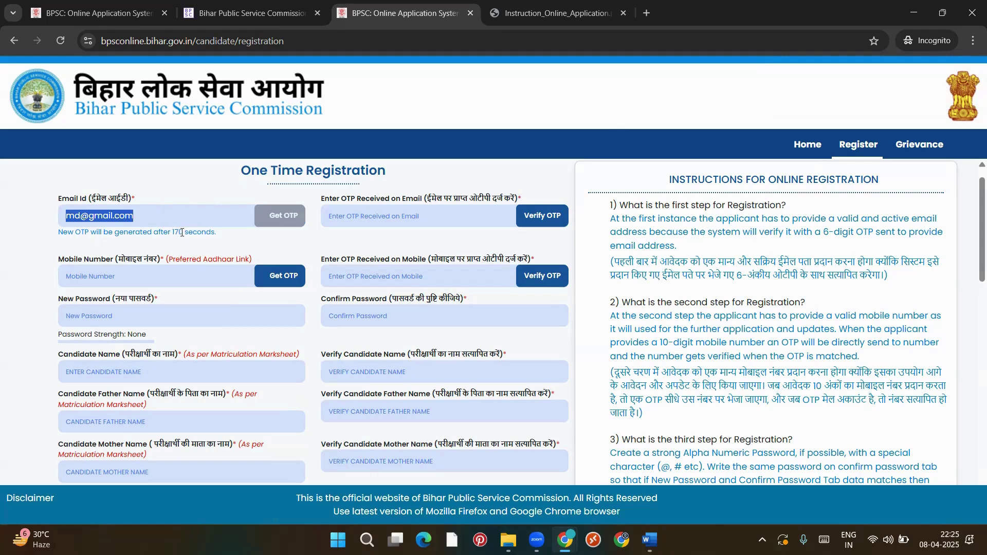
click(226, 239)
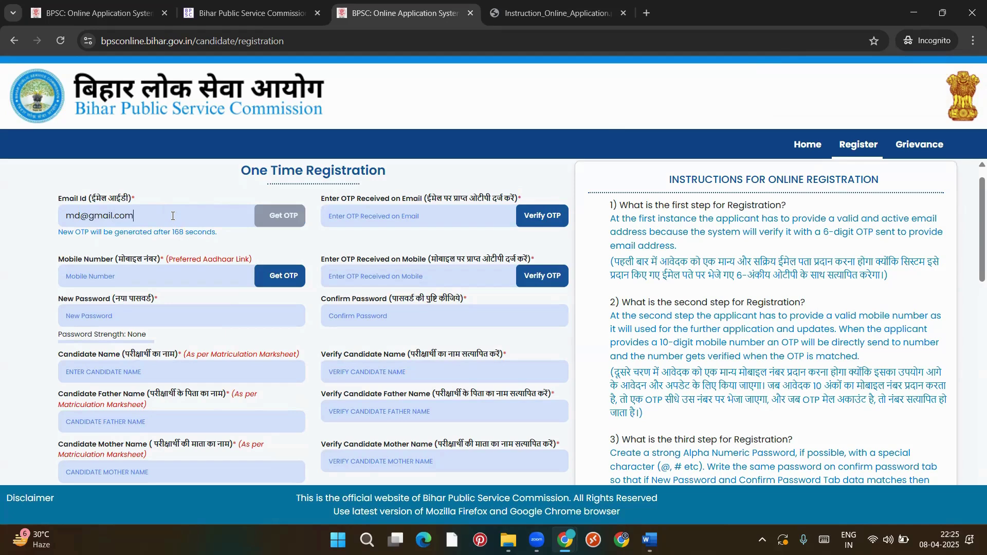
drag(172, 216, 60, 216)
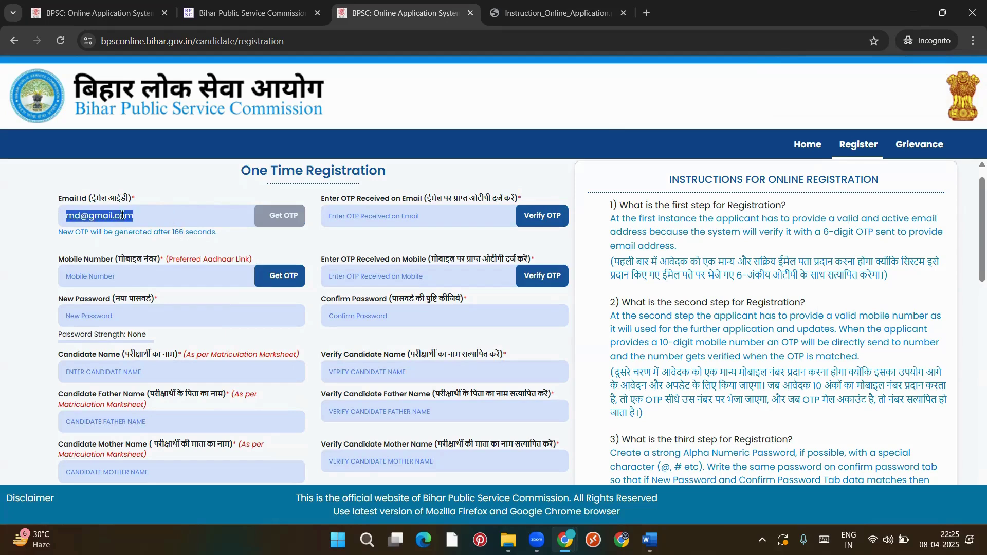
key(BackSpace)
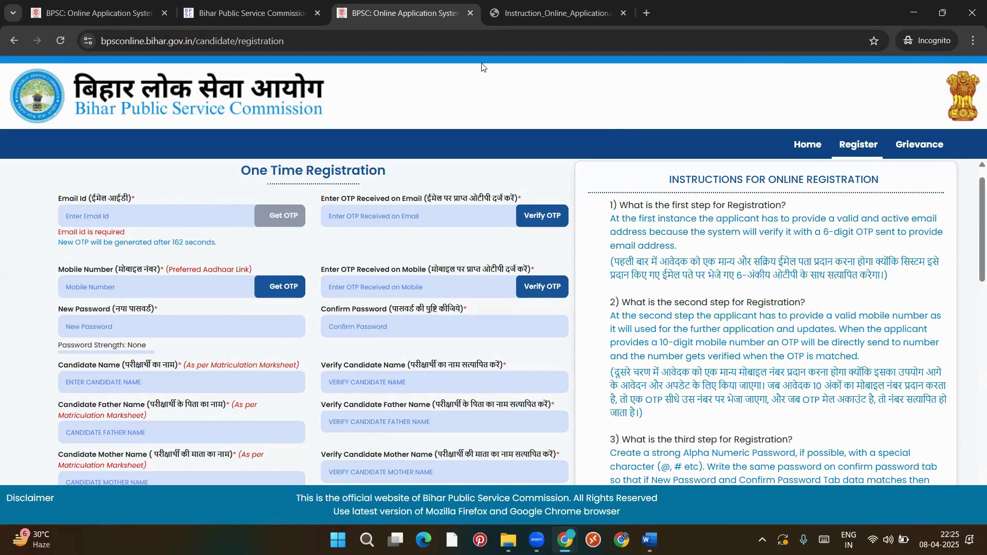
mouse_move(565, 540)
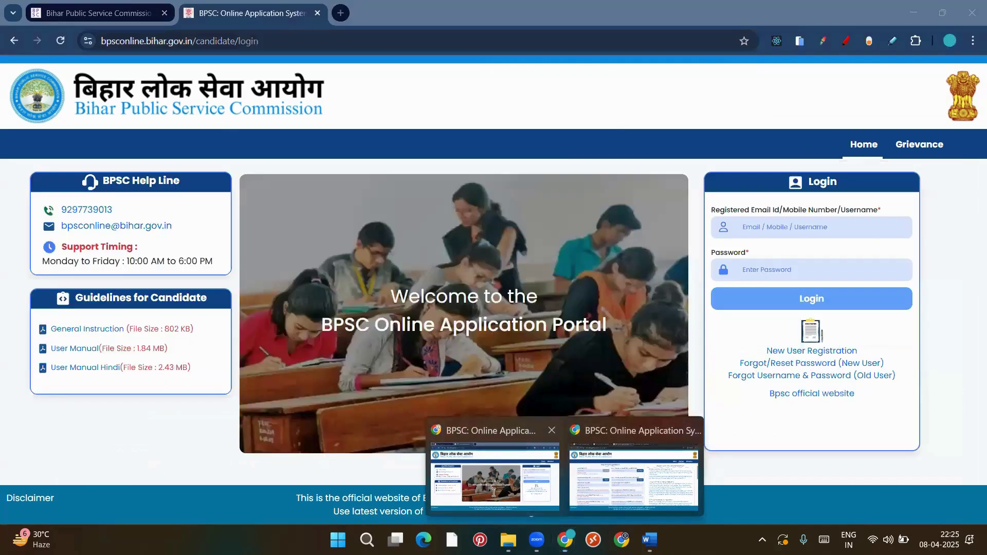
Switch to the regular Chrome window and open a new tab listing the signed-in Google accounts
click(493, 492)
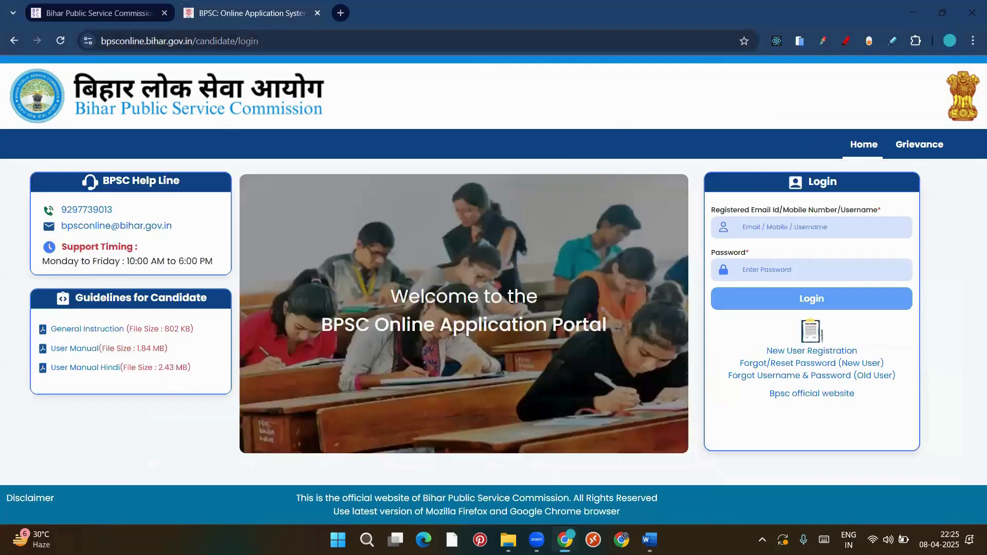
key(alt+Tab)
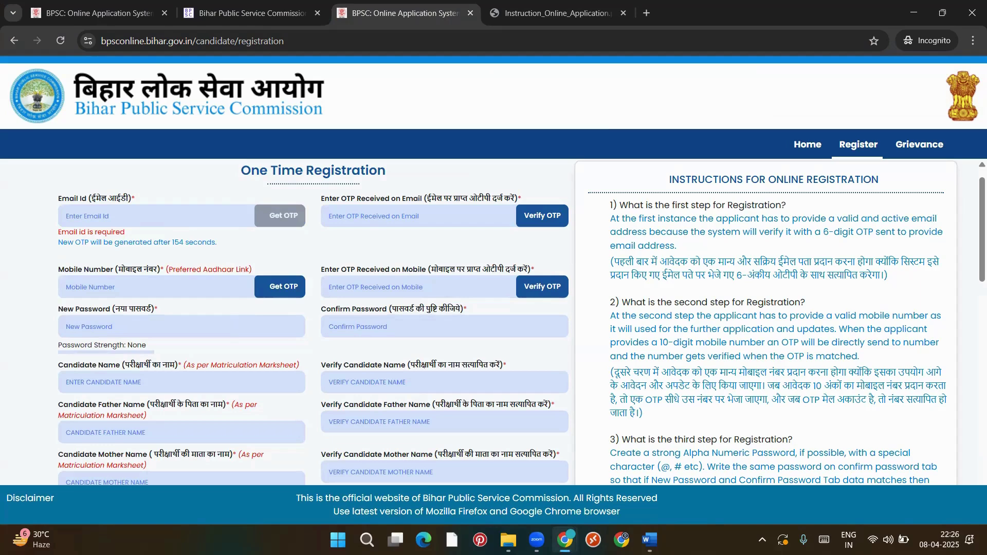
click(513, 474)
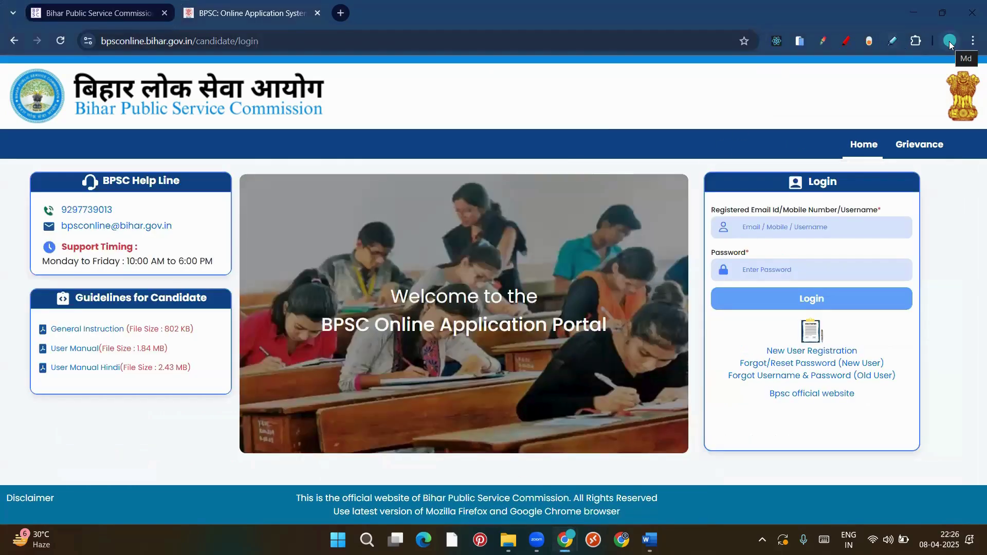
click(341, 13)
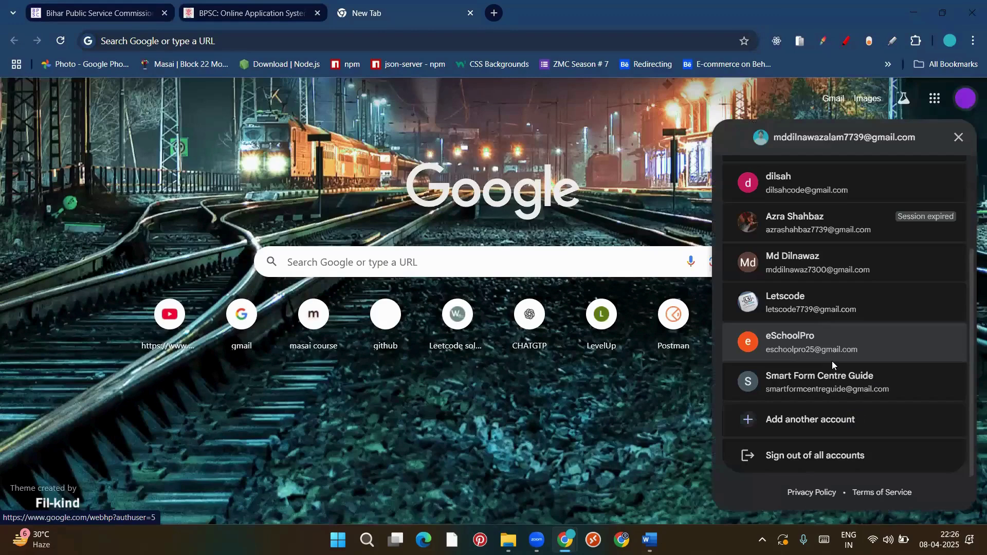
Switch to another signed-in Google account and open its Gmail inbox from the apps grid
click(834, 384)
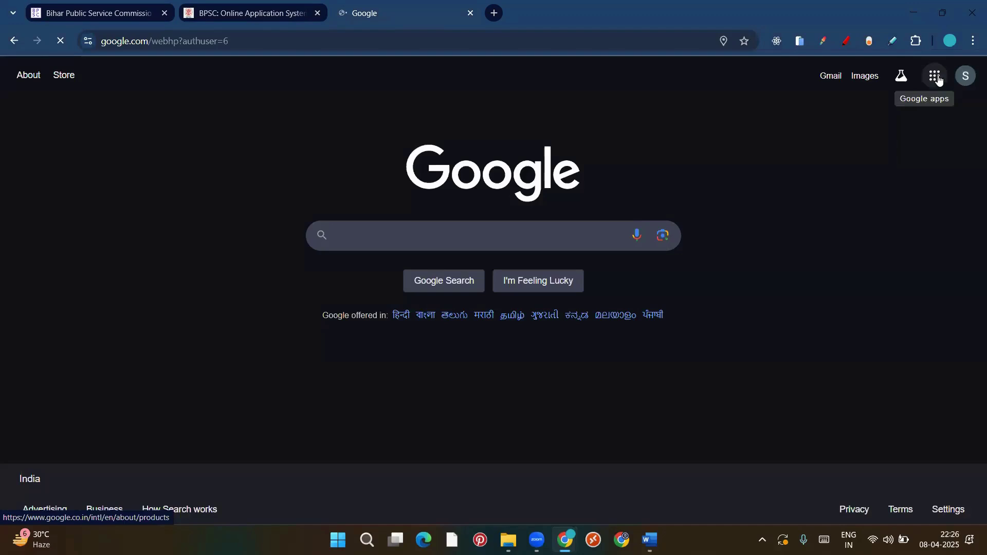
click(935, 76)
click(919, 157)
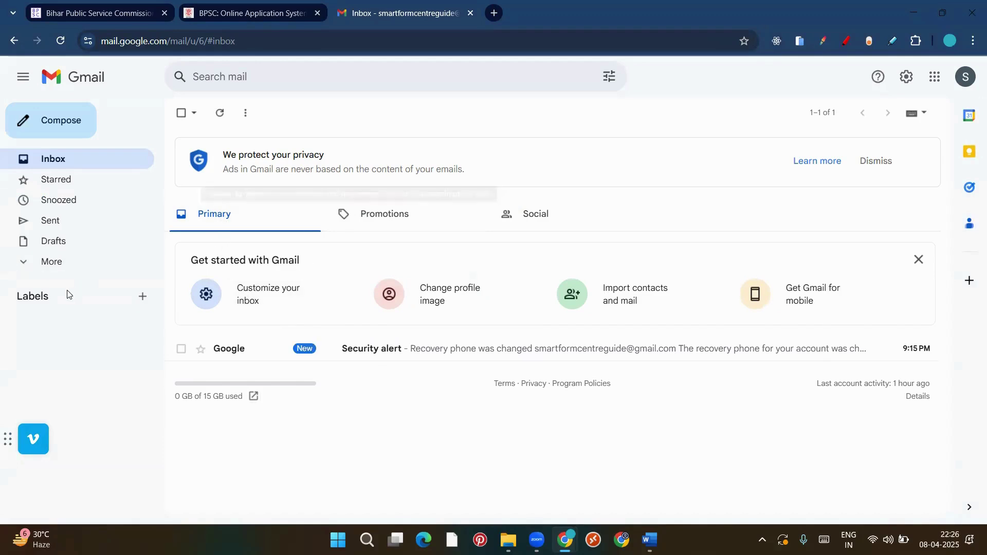
Open the BPSC OTP verification email in Spam, select its code, then return to the BPSC tab
click(45, 263)
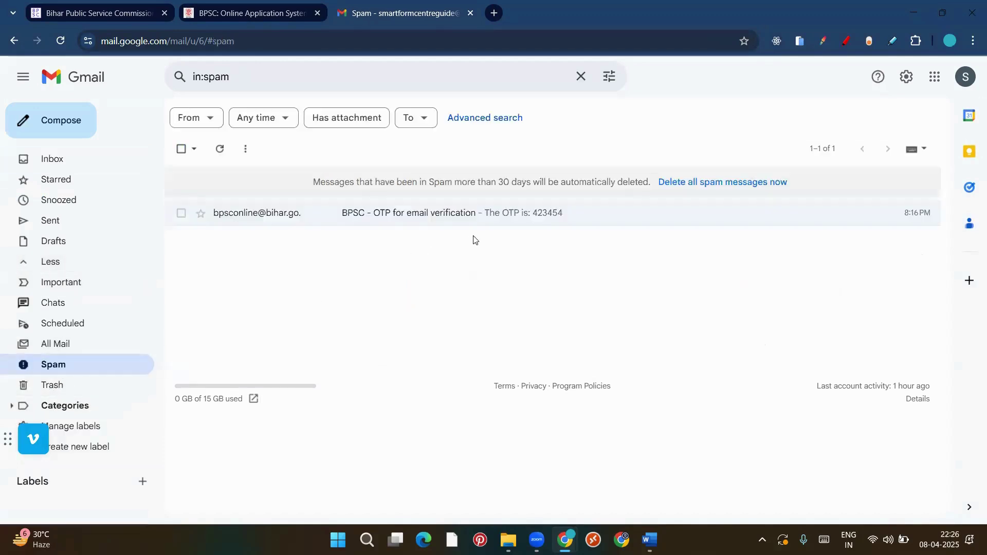
click(406, 216)
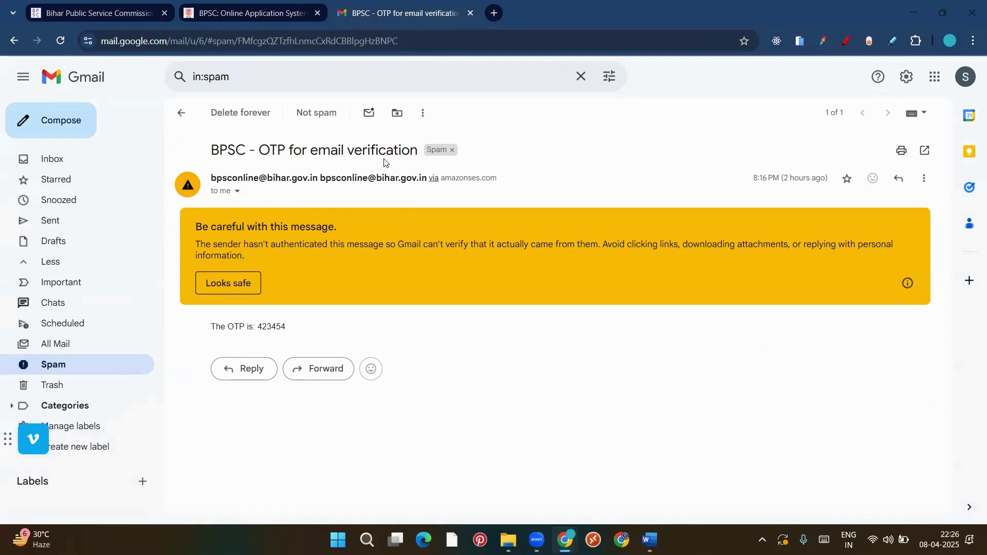
double_click(278, 327)
drag(297, 331, 247, 331)
click(309, 331)
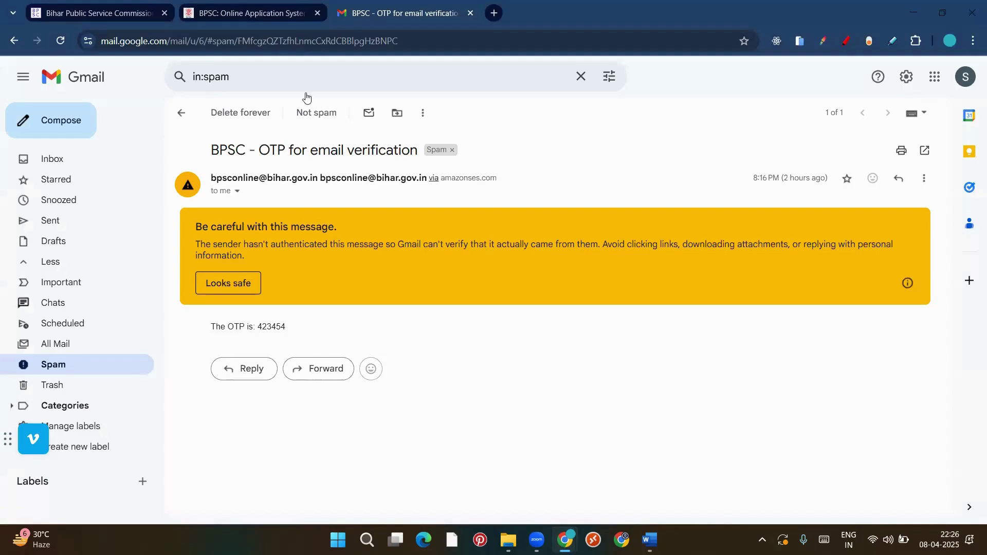
click(250, 10)
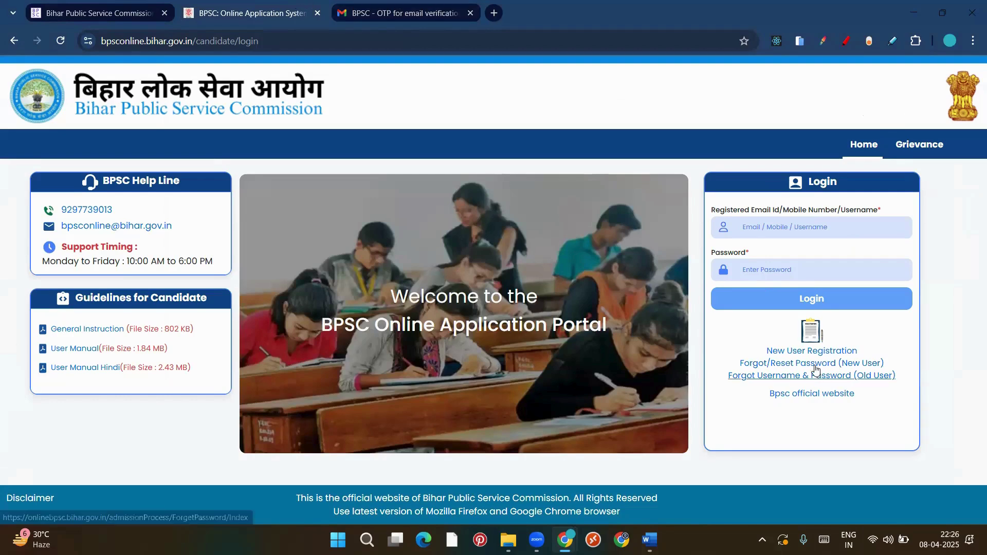
Open New User Registration and dismiss its Instructions overlay
click(831, 353)
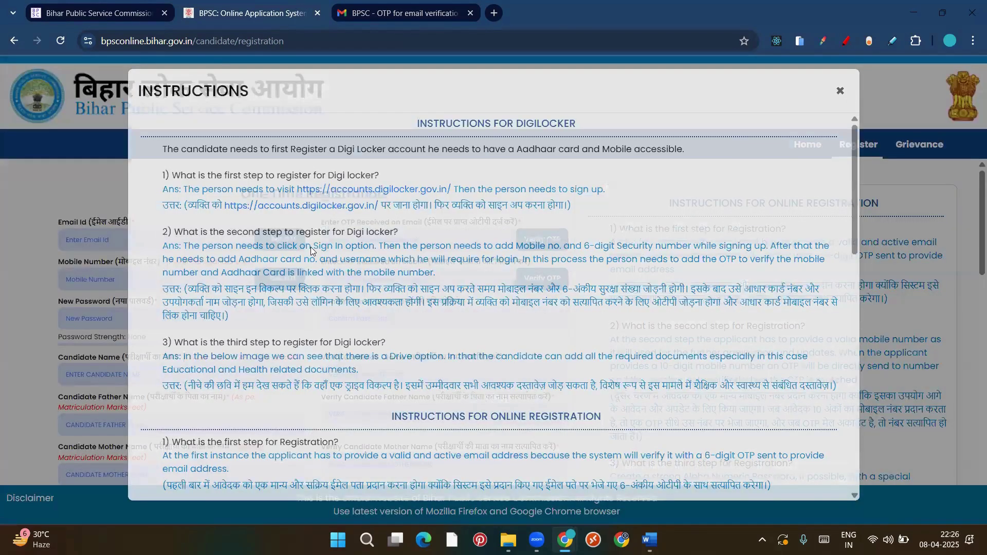
key(Escape)
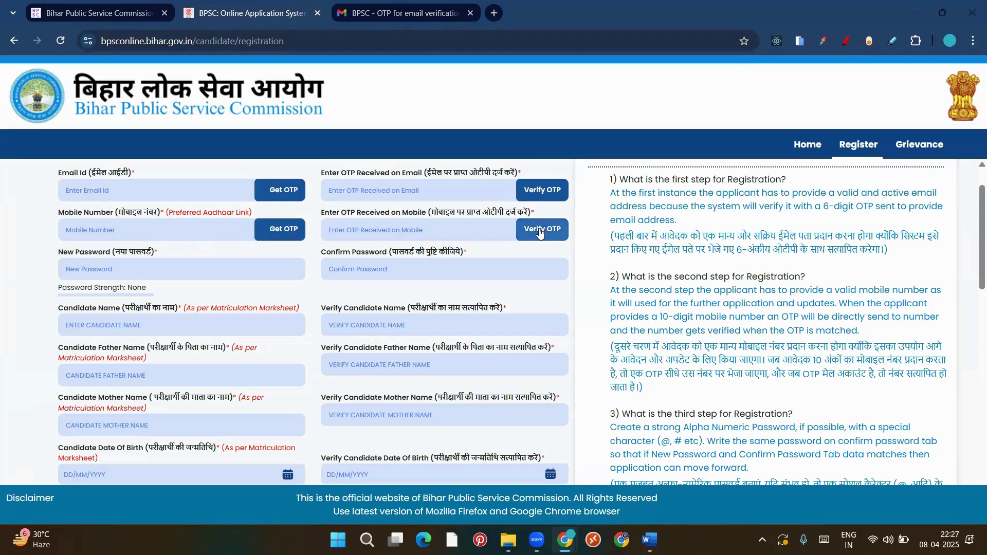
scroll(440, 247, down, 1)
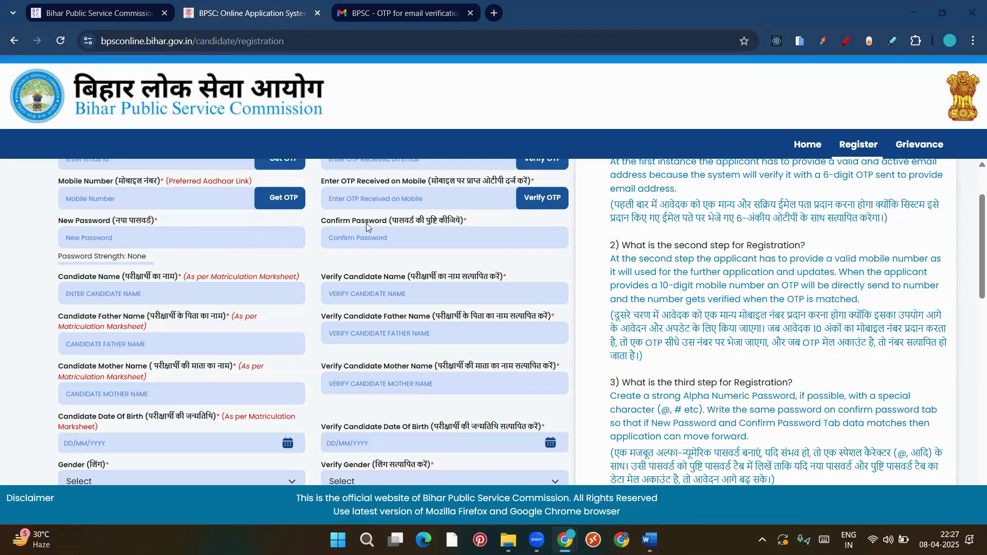
scroll(366, 223, down, 1)
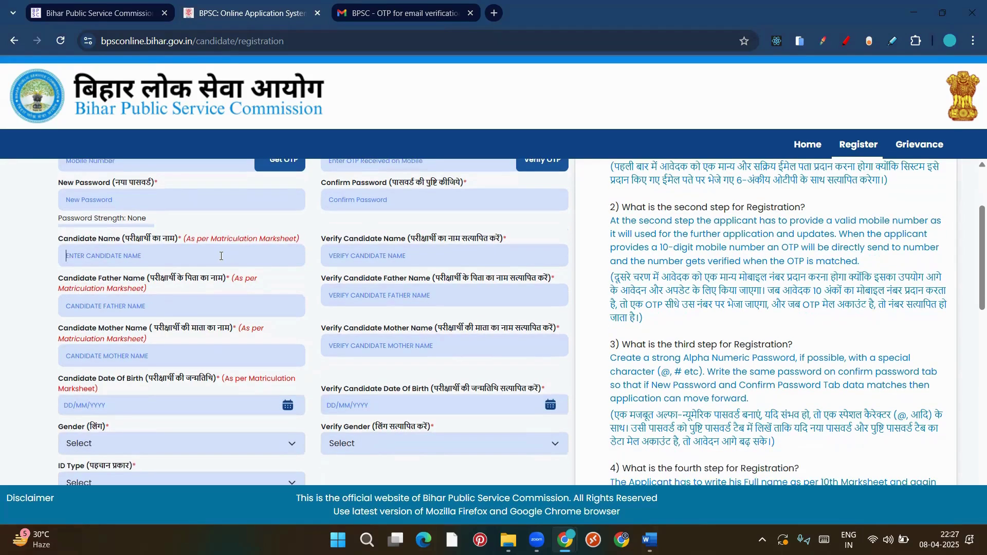
scroll(222, 256, up, 1)
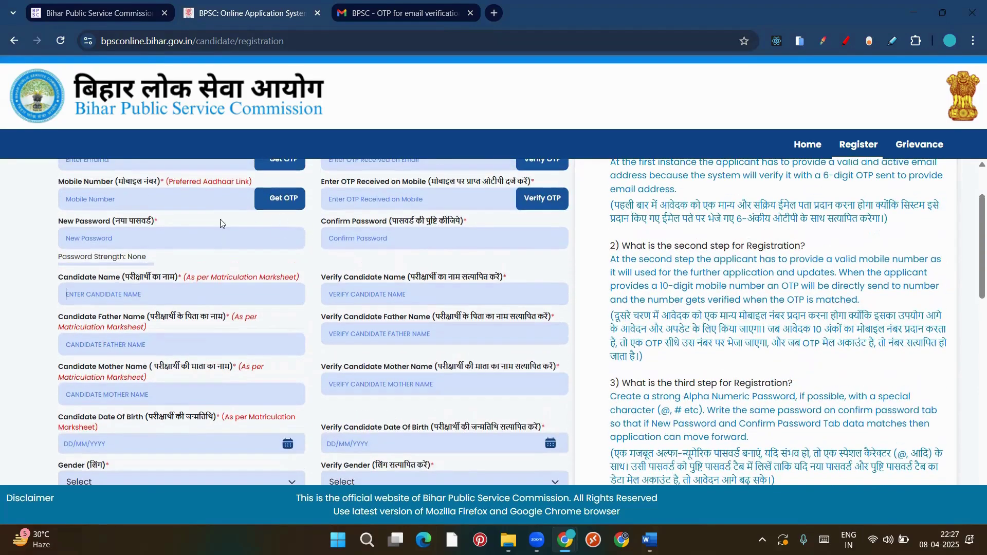
scroll(216, 238, up, 1)
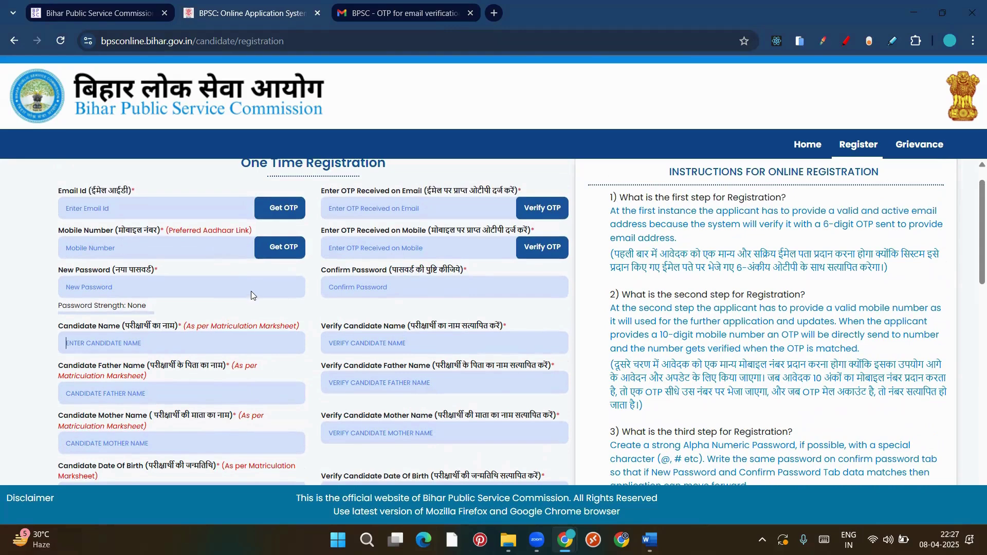
scroll(250, 290, down, 2)
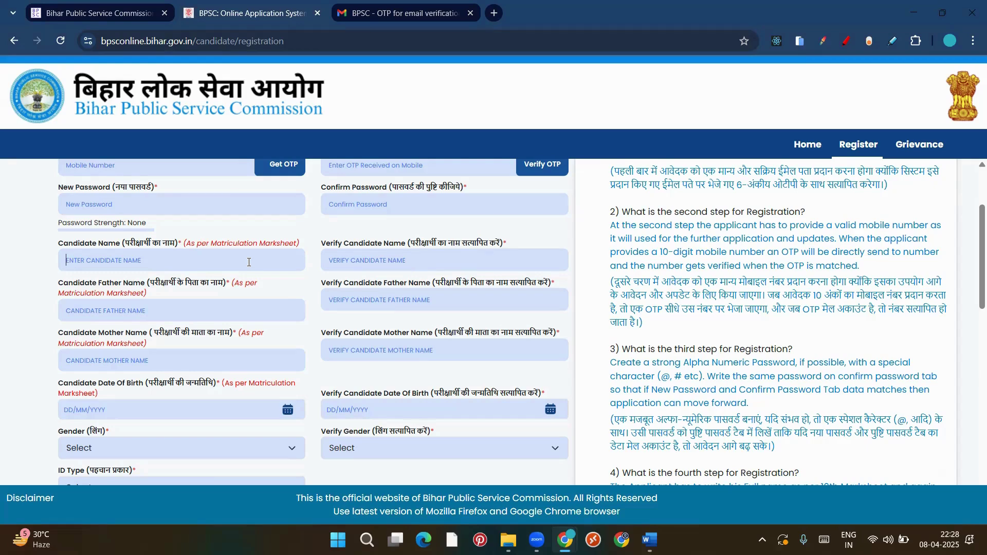
scroll(248, 262, down, 1)
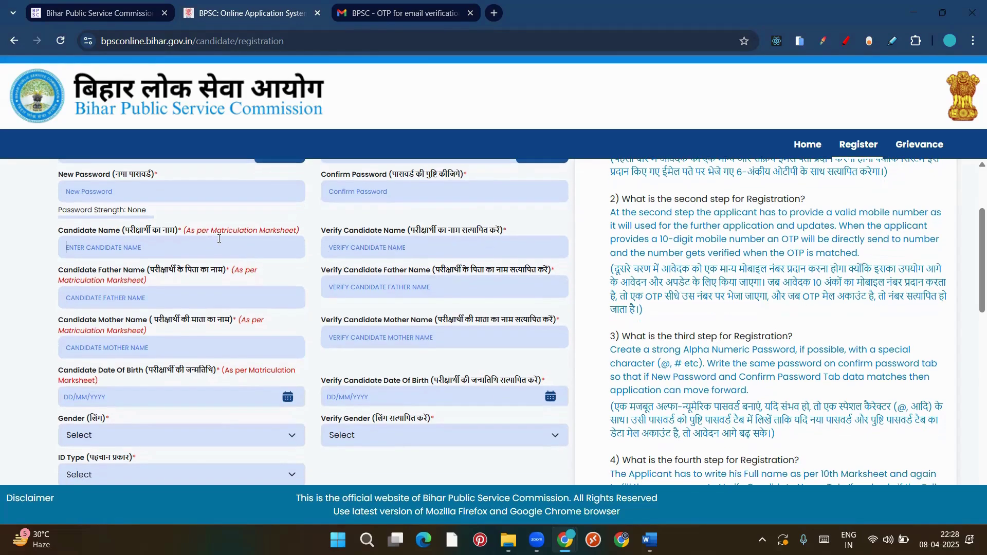
scroll(211, 373, down, 1)
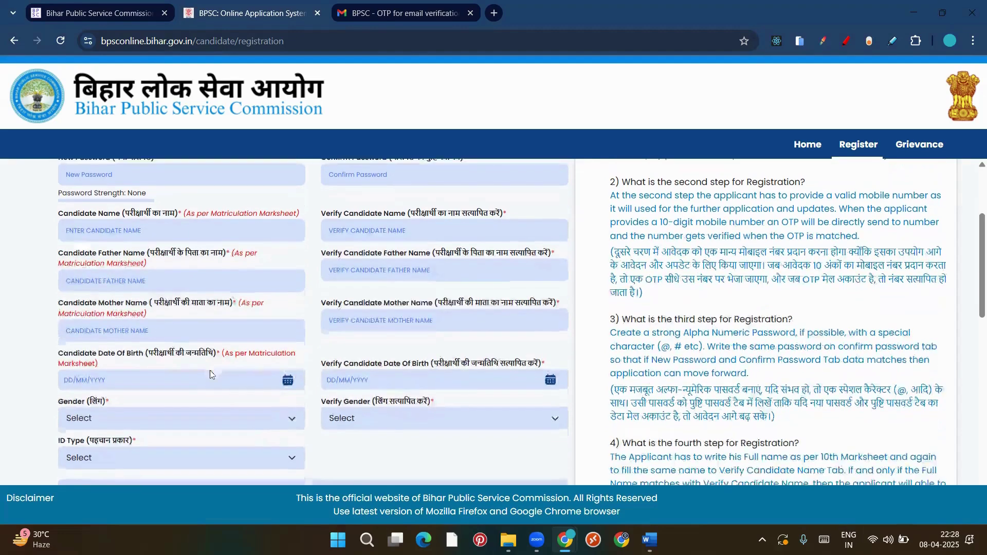
scroll(193, 365, down, 1)
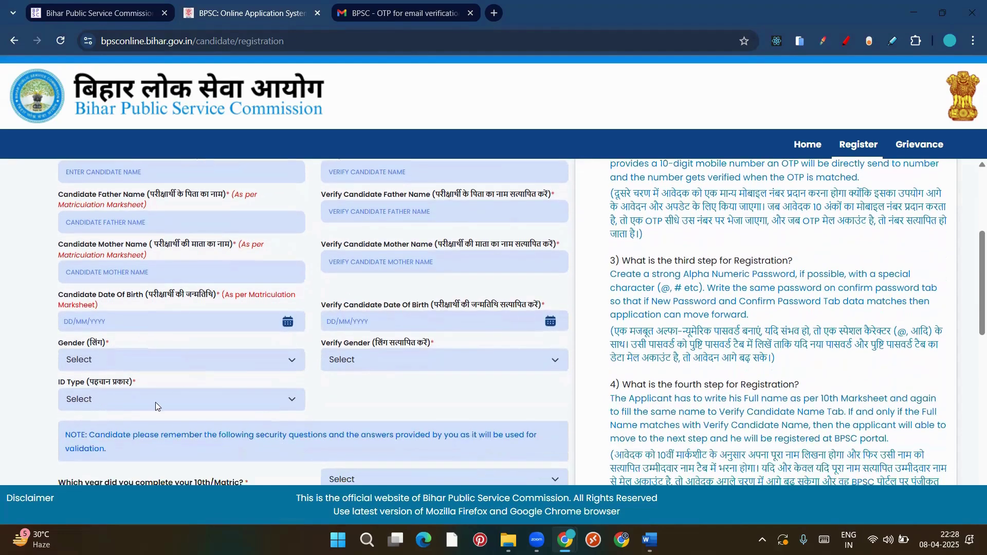
scroll(155, 402, up, 3)
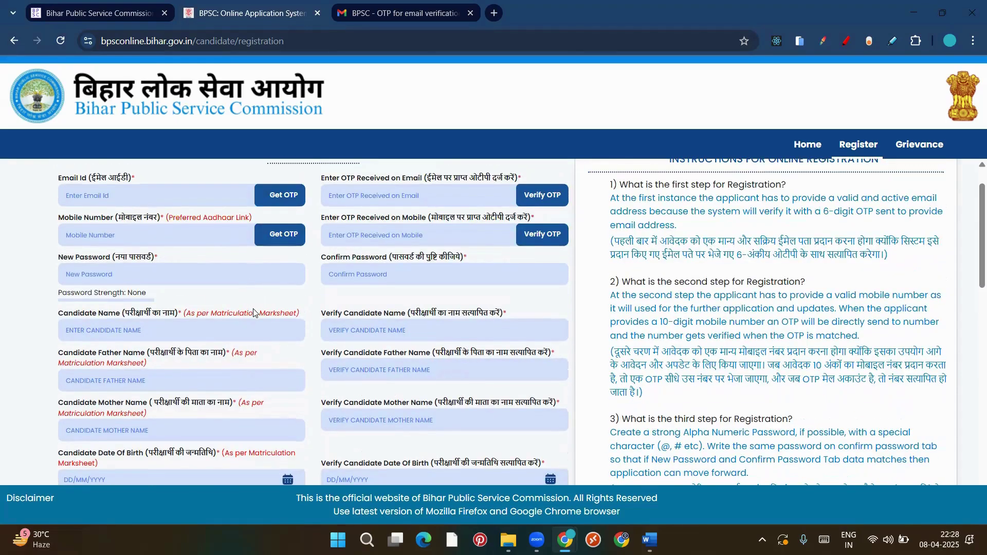
scroll(254, 313, up, 1)
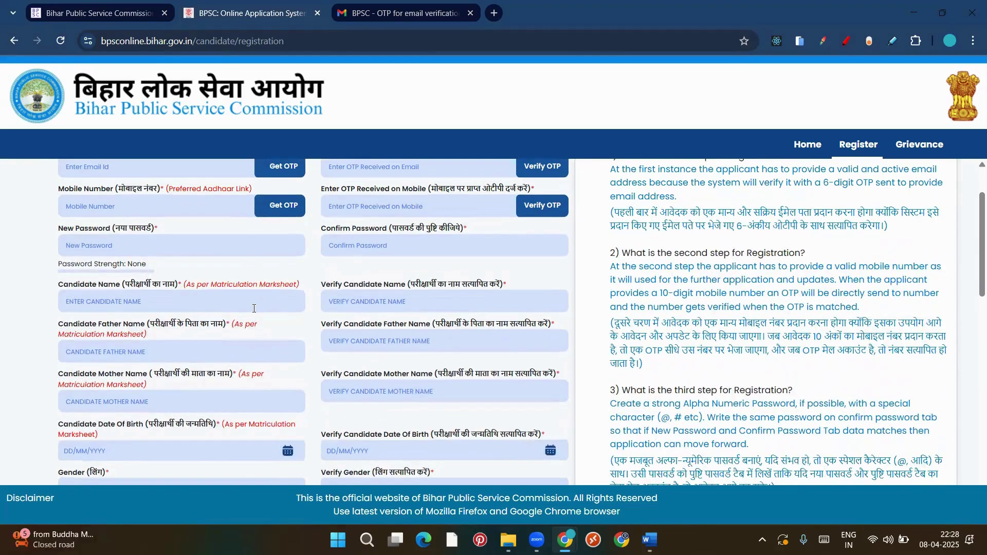
scroll(214, 308, down, 1)
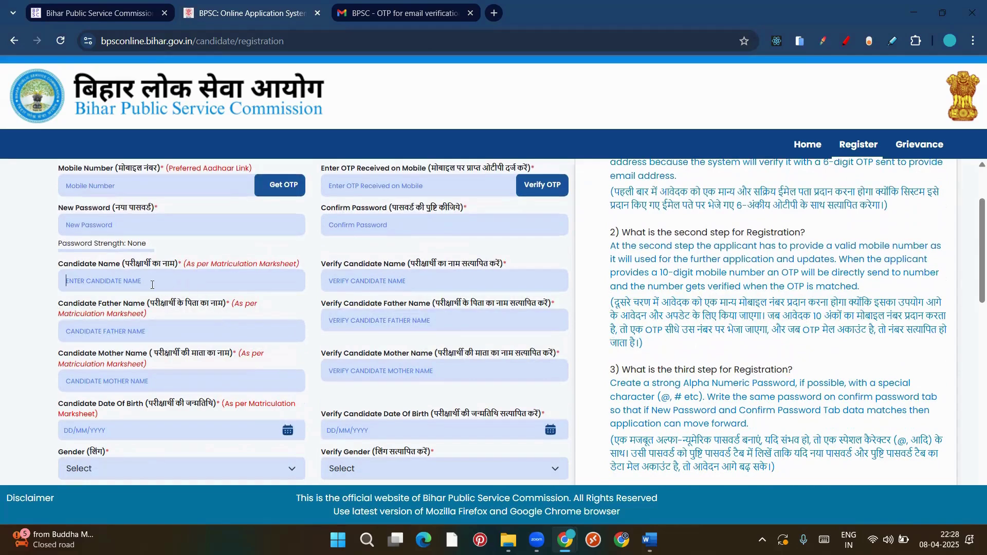
Enter the candidate's name and its verify copy, fixing the mismatched spelling
text(RAJ)
click(369, 282)
text(RAAJ)
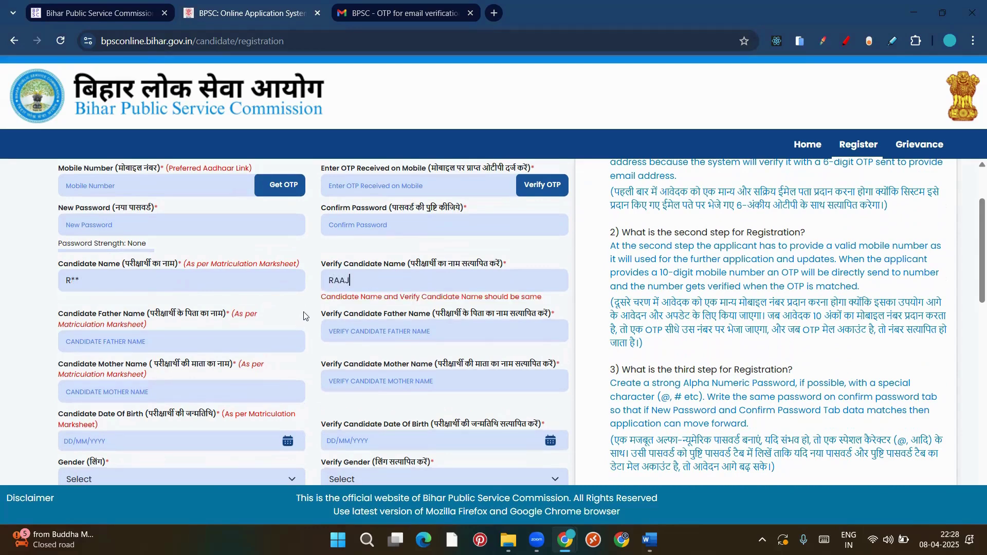
drag(319, 299, 470, 299)
click(549, 303)
key(BackSpace)
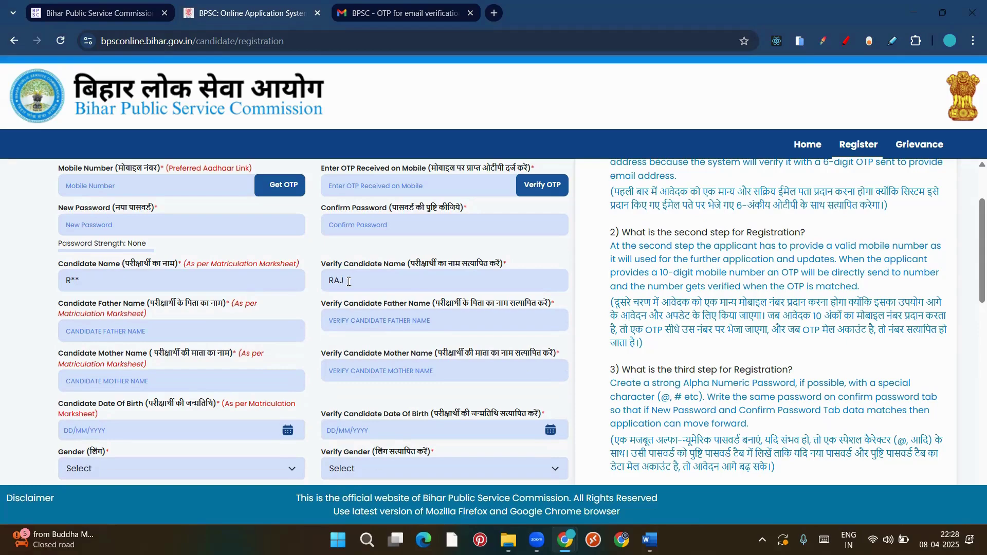
click(359, 279)
scroll(170, 212, down, 2)
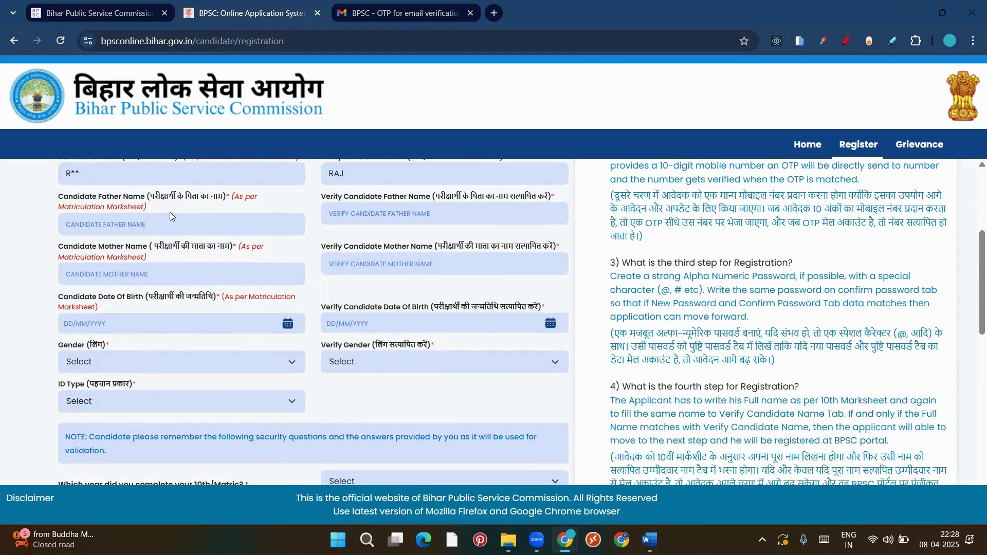
Enter the father's and mother's names and repeat each in its verify field
text(RAM)
click(382, 216)
text(RAM)
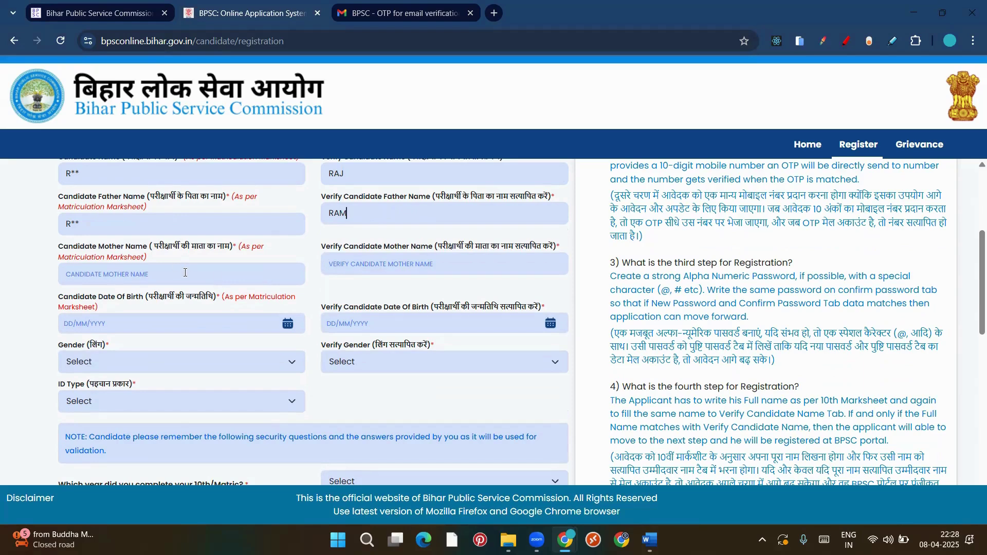
text(SITA)
click(344, 263)
text(SITA)
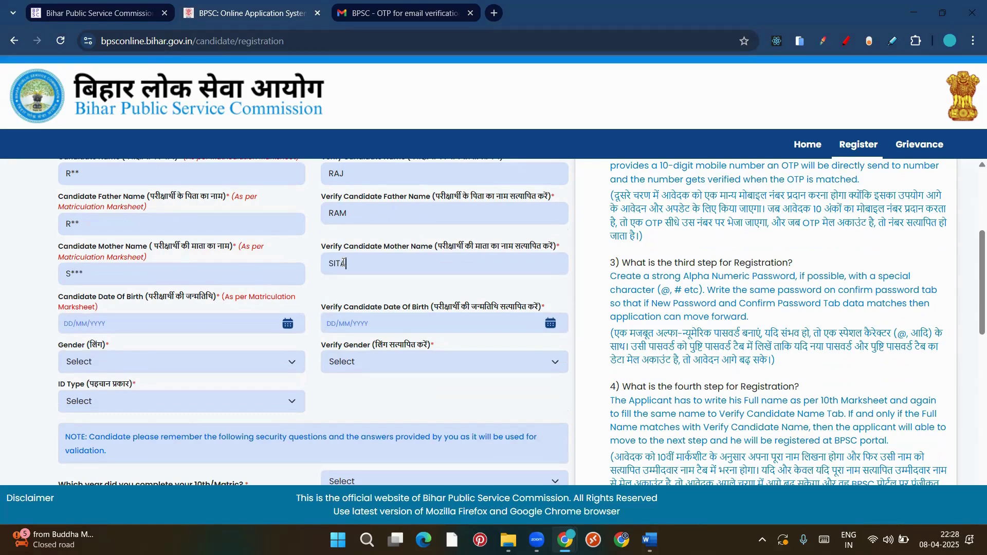
scroll(221, 237, down, 1)
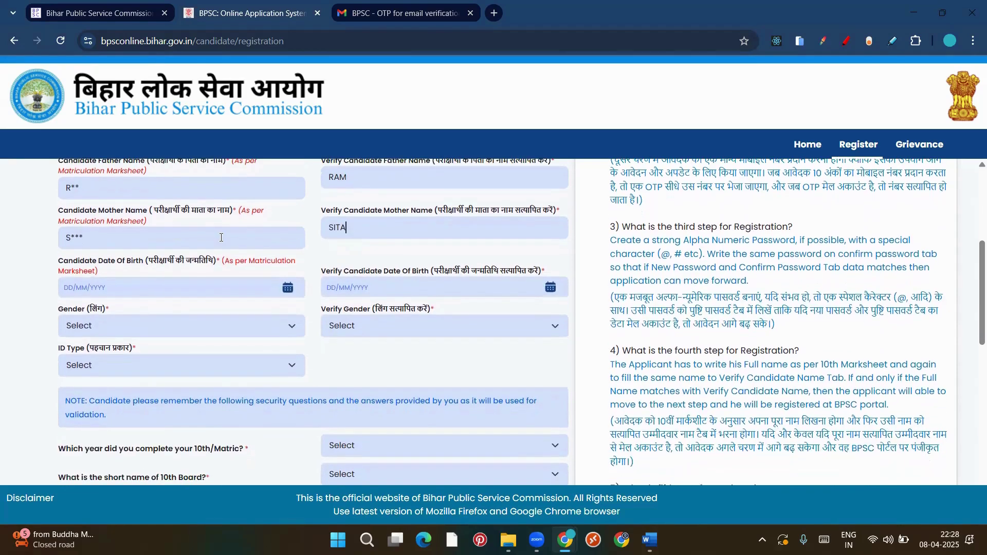
scroll(221, 238, up, 1)
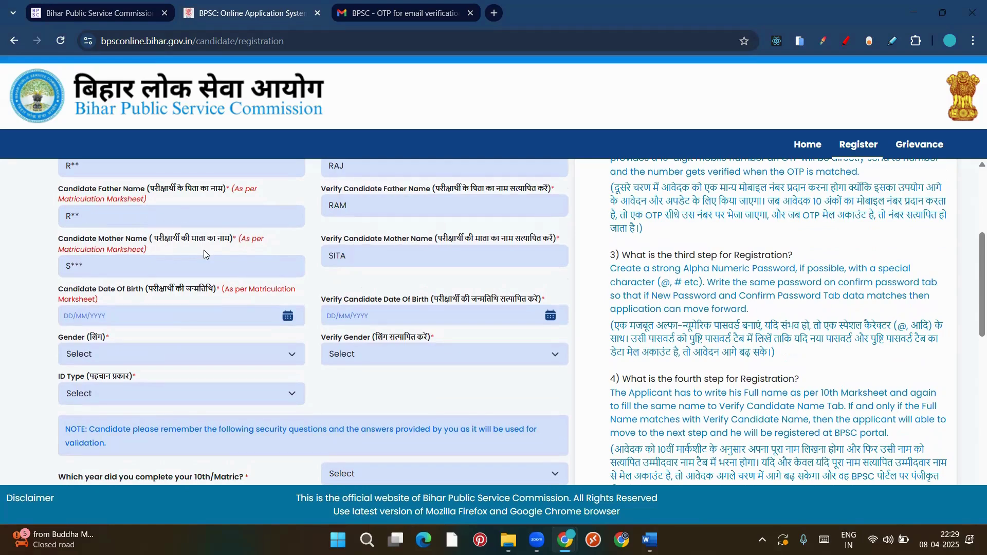
scroll(204, 250, up, 1)
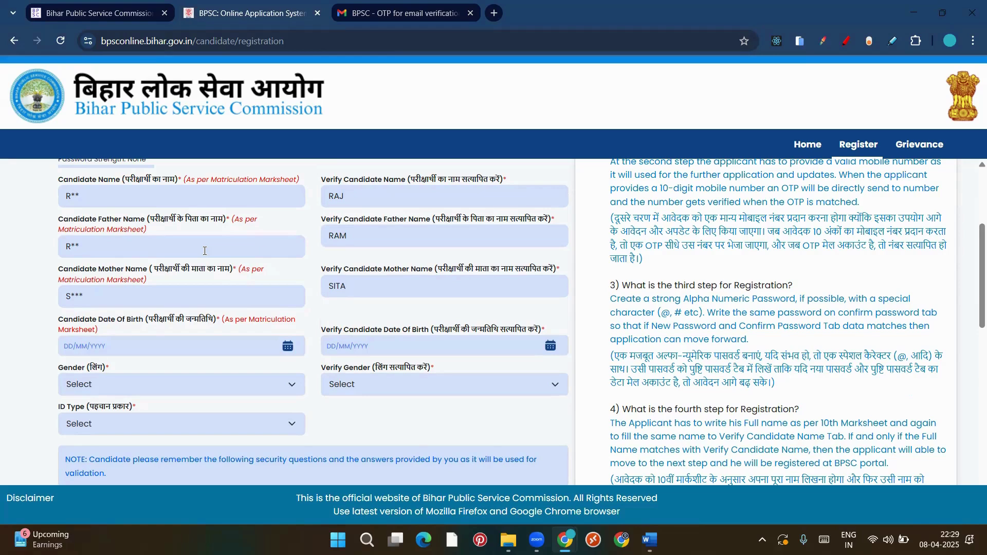
scroll(205, 251, down, 1)
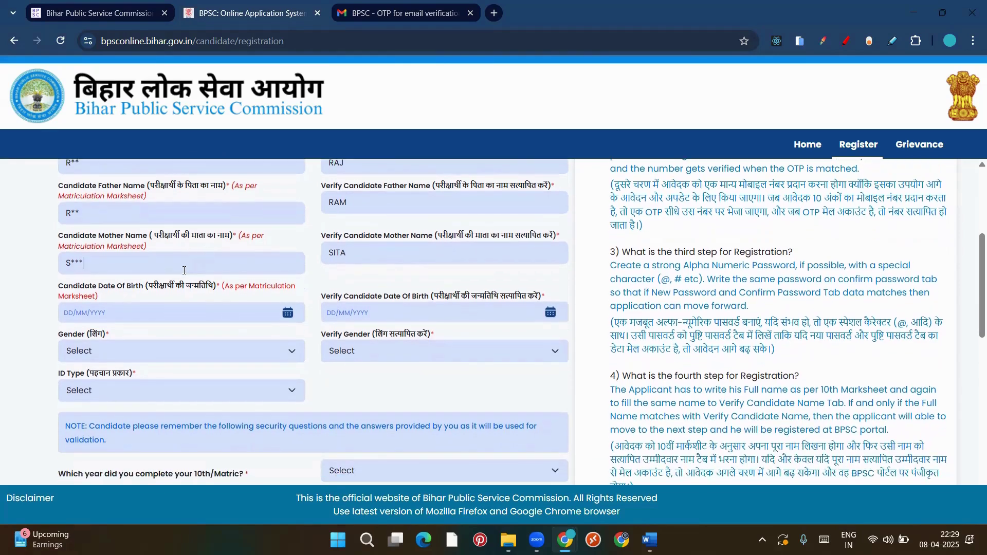
scroll(184, 271, down, 1)
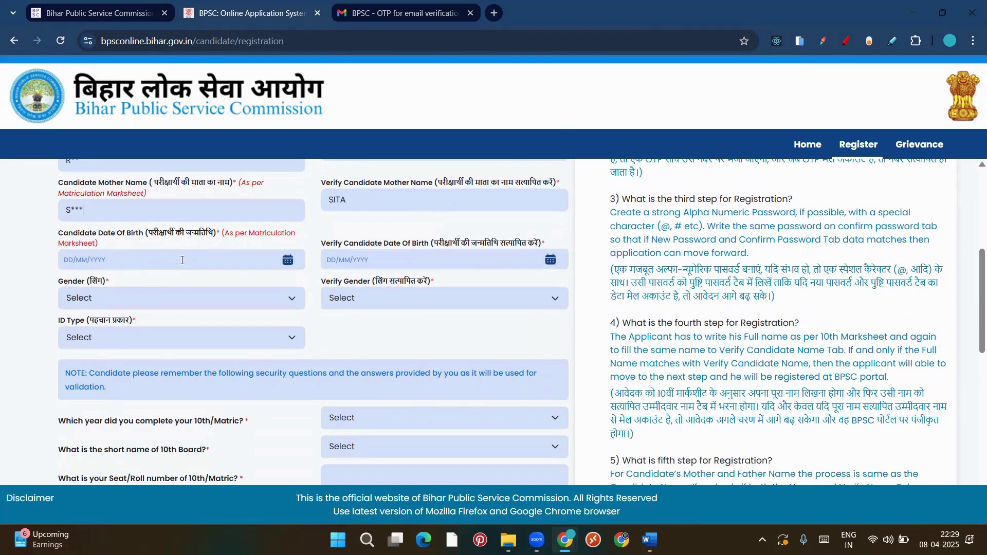
Pick the 8th (08/04/2025) in both Date Of Birth and Verify Date Of Birth
click(182, 260)
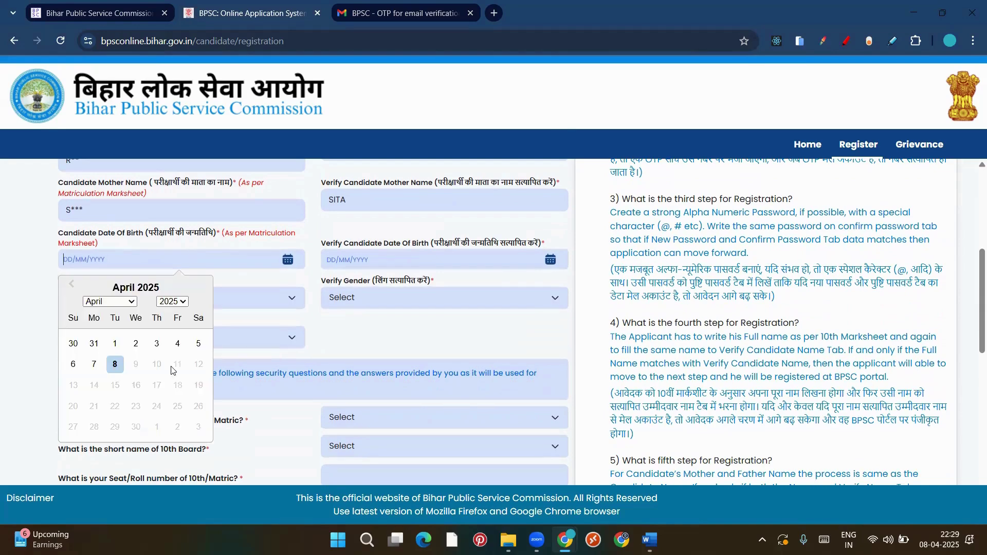
click(115, 368)
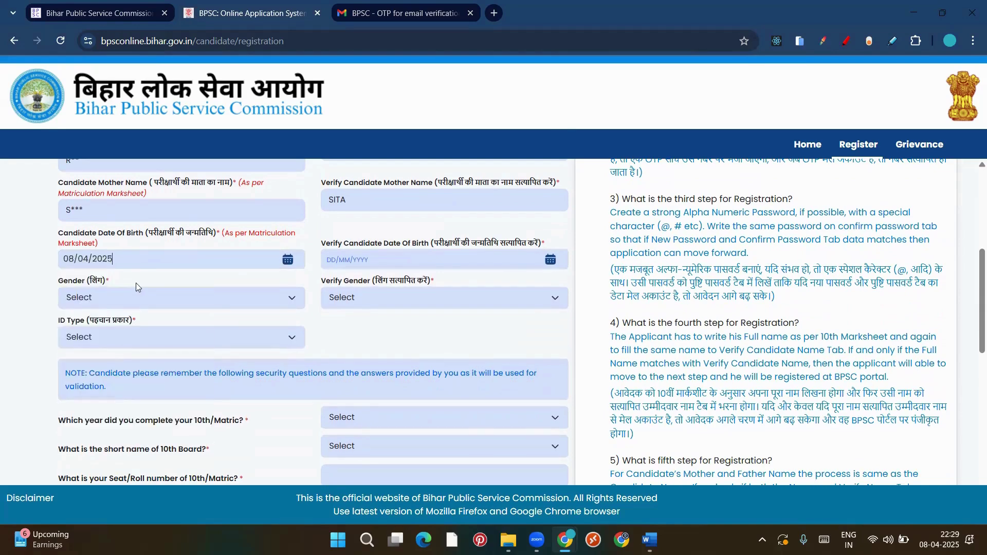
click(393, 259)
click(378, 365)
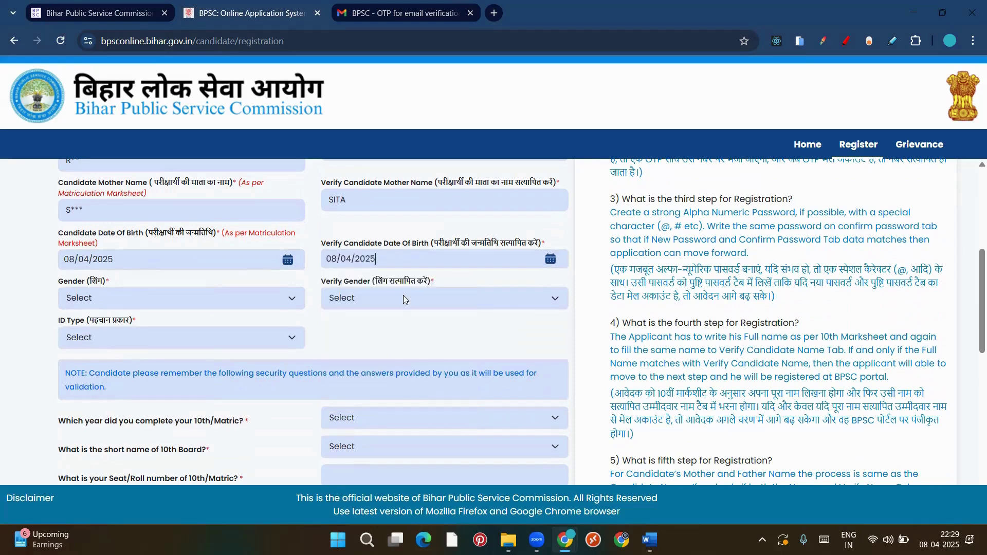
Test the DOB mismatch warning with the 7th, then restore Verify Date Of Birth to the 8th
click(387, 260)
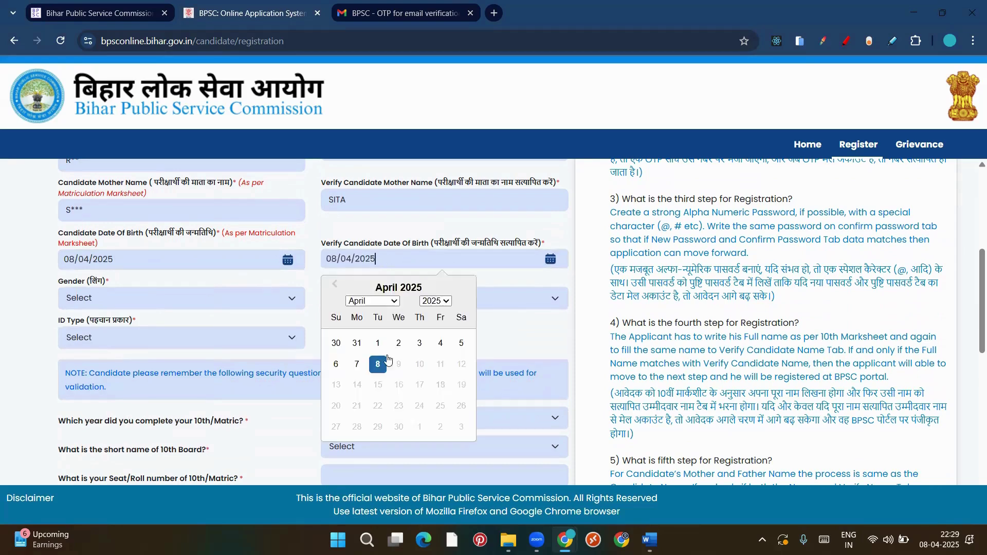
click(357, 365)
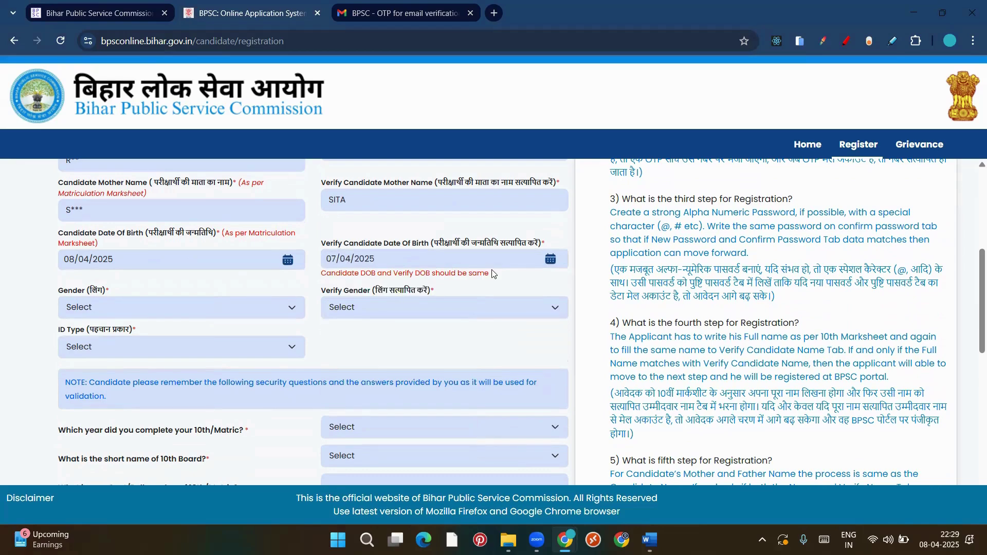
drag(491, 274, 340, 274)
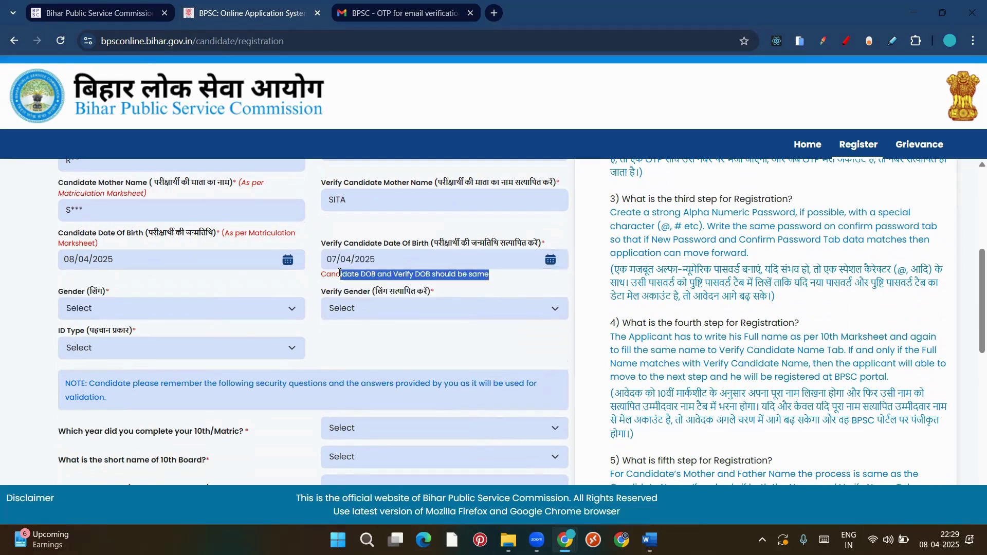
click(412, 256)
click(376, 366)
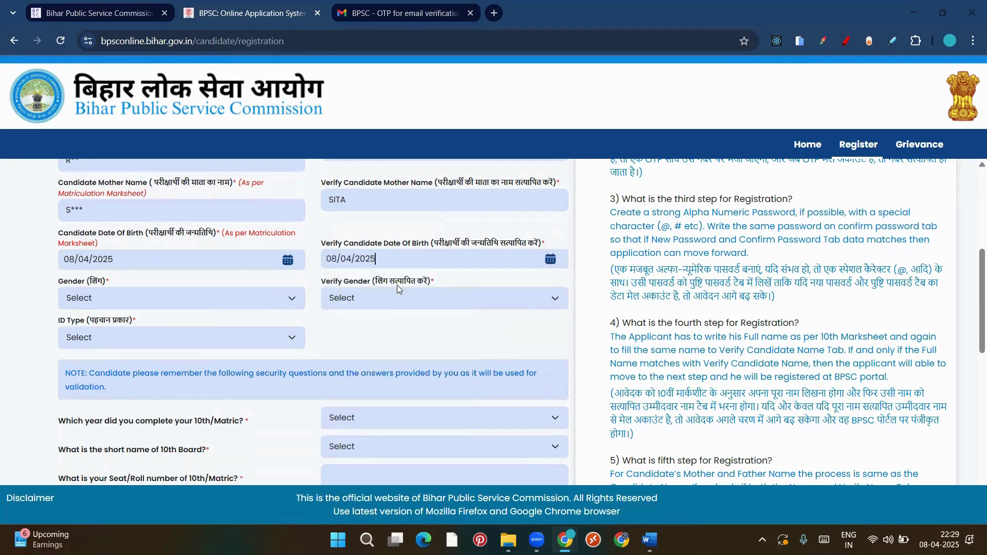
click(360, 259)
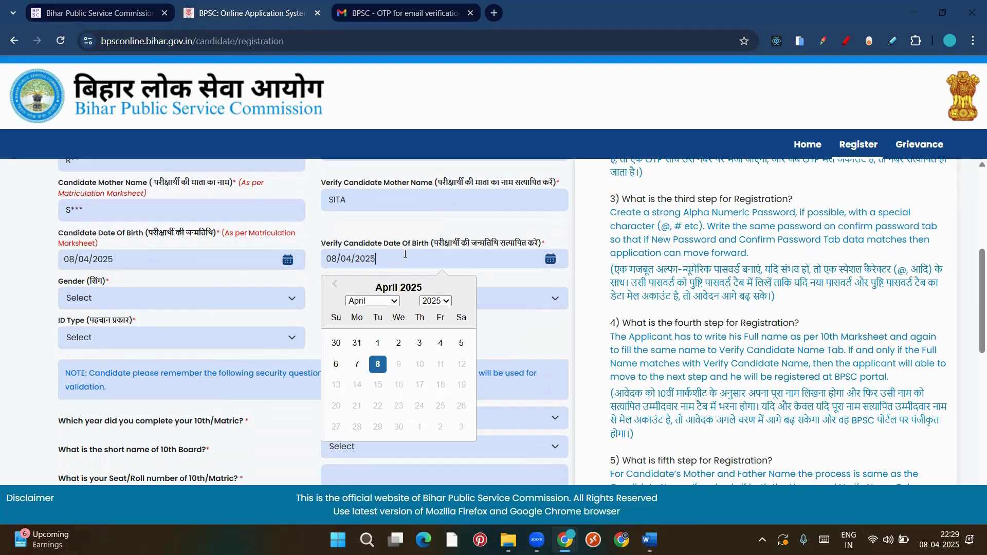
click(380, 370)
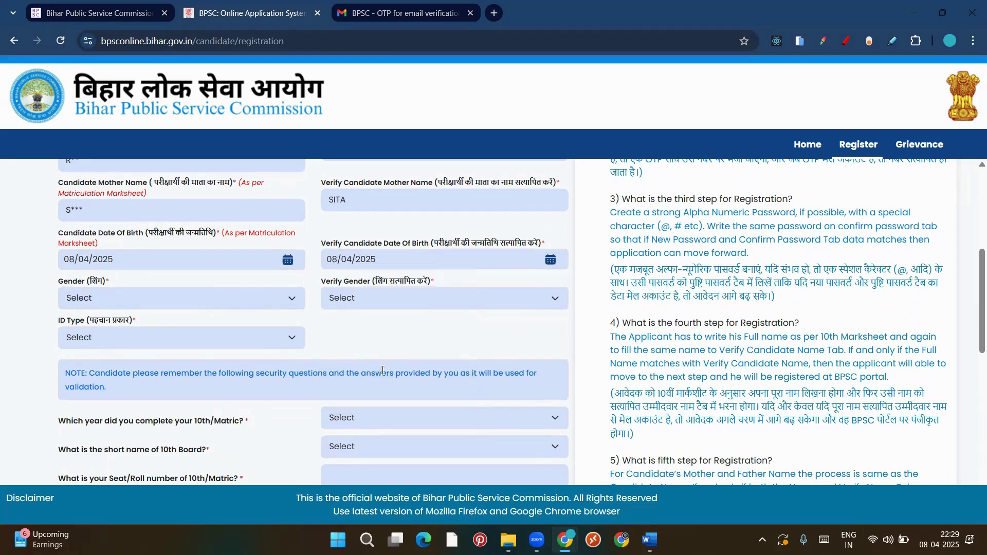
scroll(271, 311, down, 1)
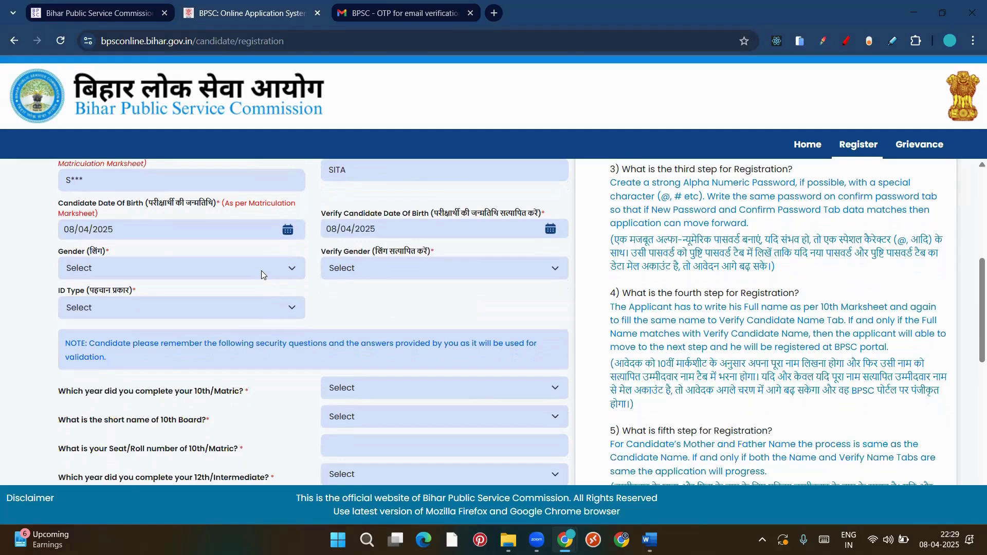
click(262, 273)
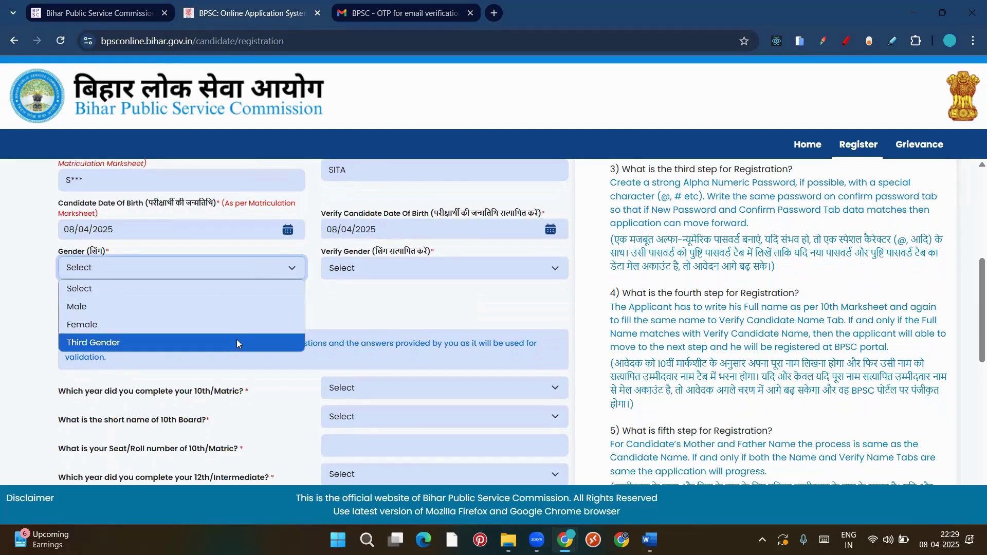
Set Gender to Male and Verify Gender to Male, correcting a Female pick
click(226, 306)
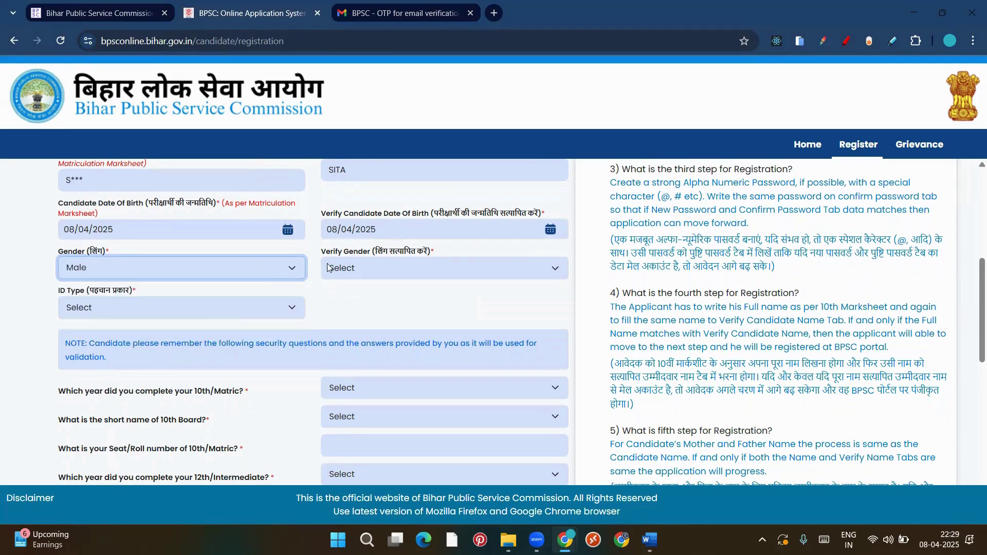
click(328, 266)
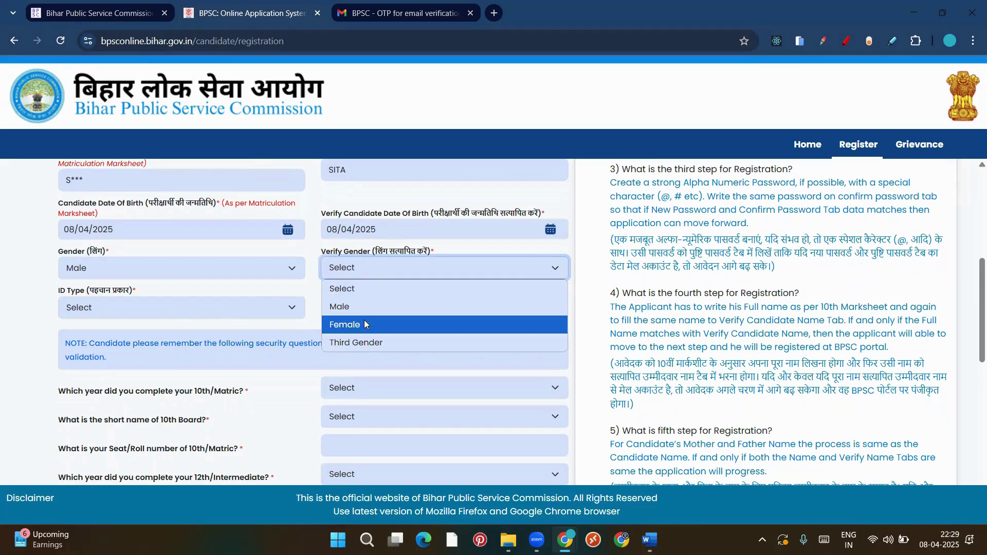
click(364, 320)
click(352, 276)
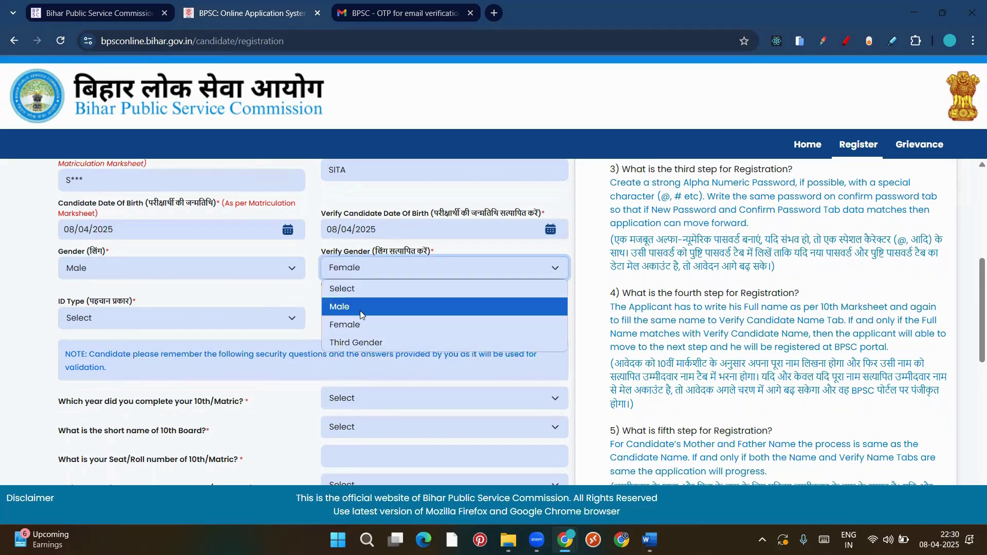
click(360, 310)
Choose Aadhaar Card as the ID Type
scroll(360, 311, down, 1)
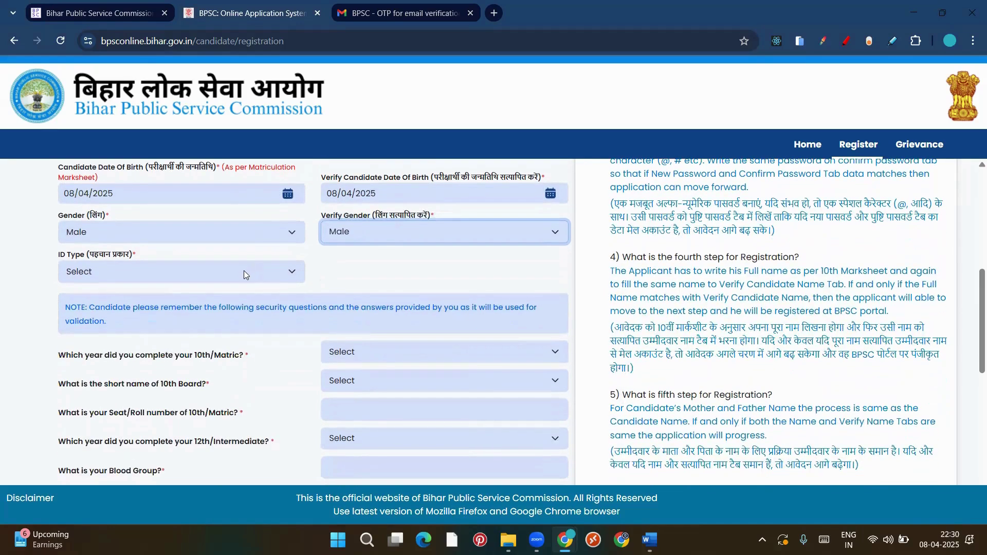
click(244, 272)
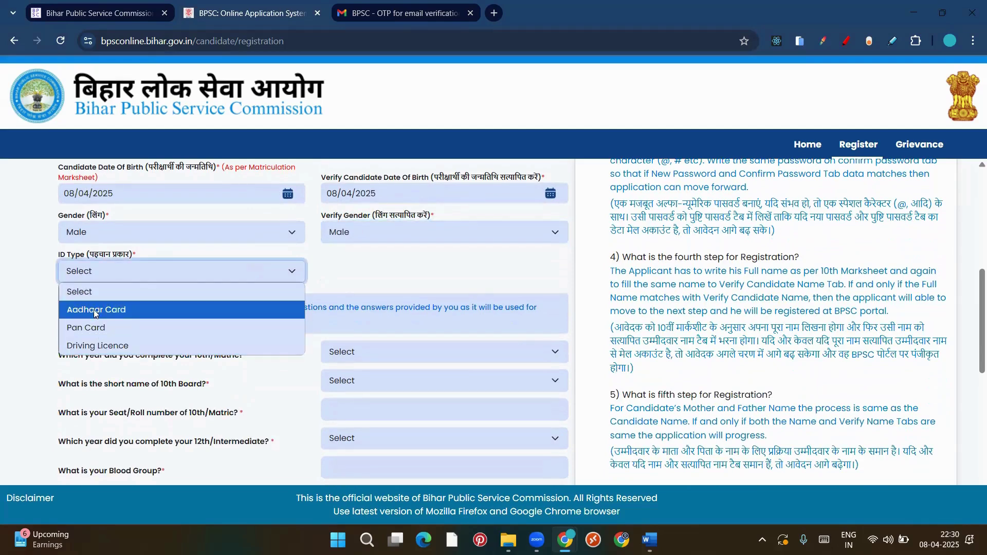
click(157, 317)
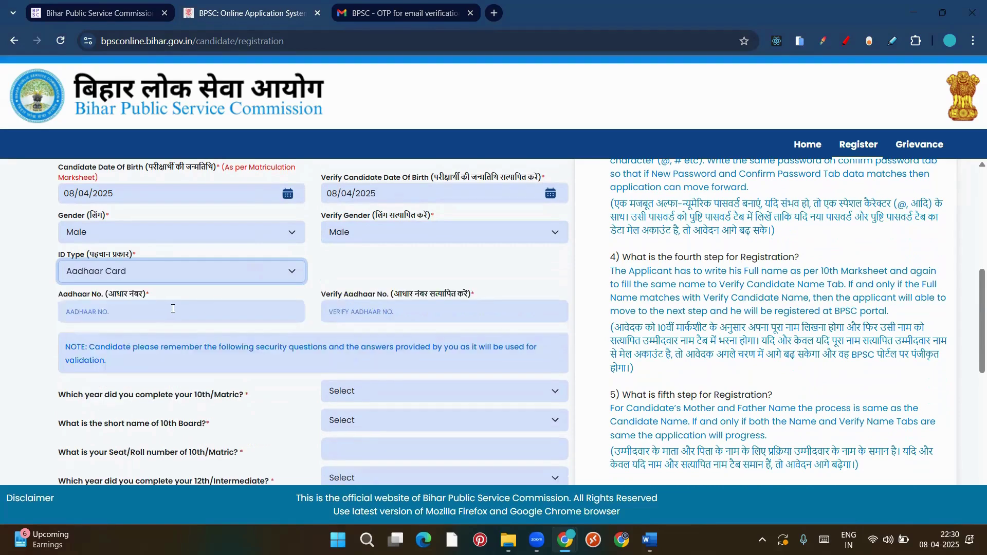
click(171, 308)
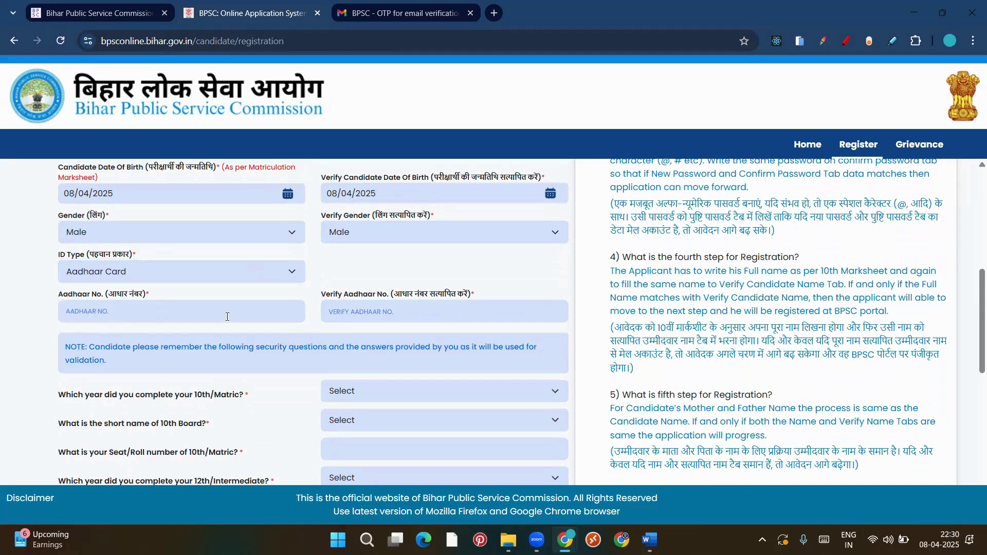
scroll(308, 308, down, 1)
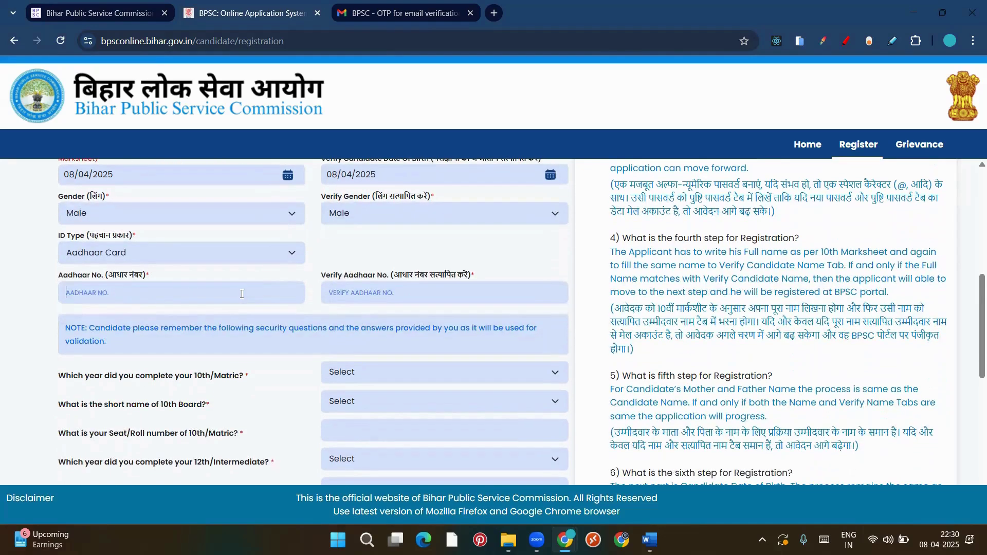
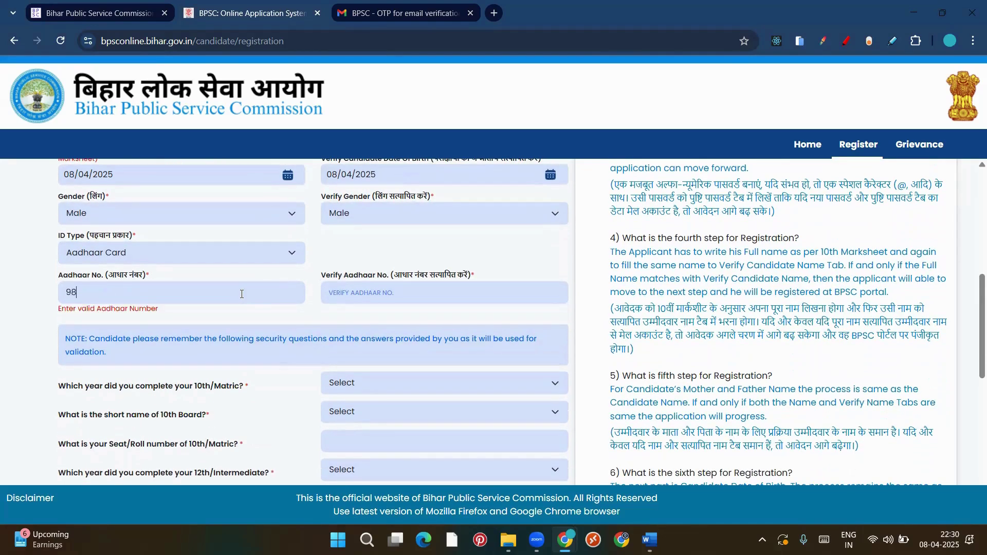
Type the Aadhaar number in Aadhaar No. and Verify Aadhaar No., correcting the last digit
click(384, 292)
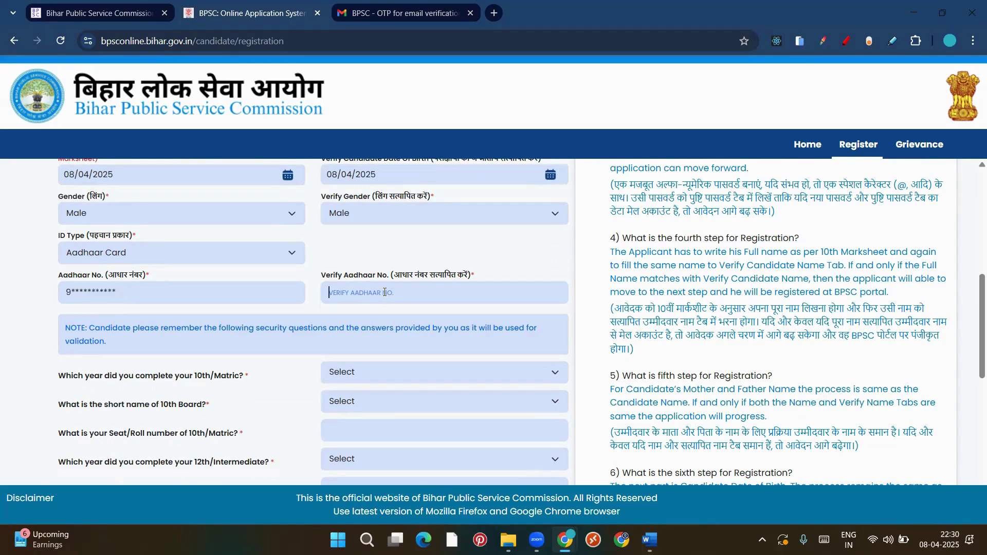
text(987987)
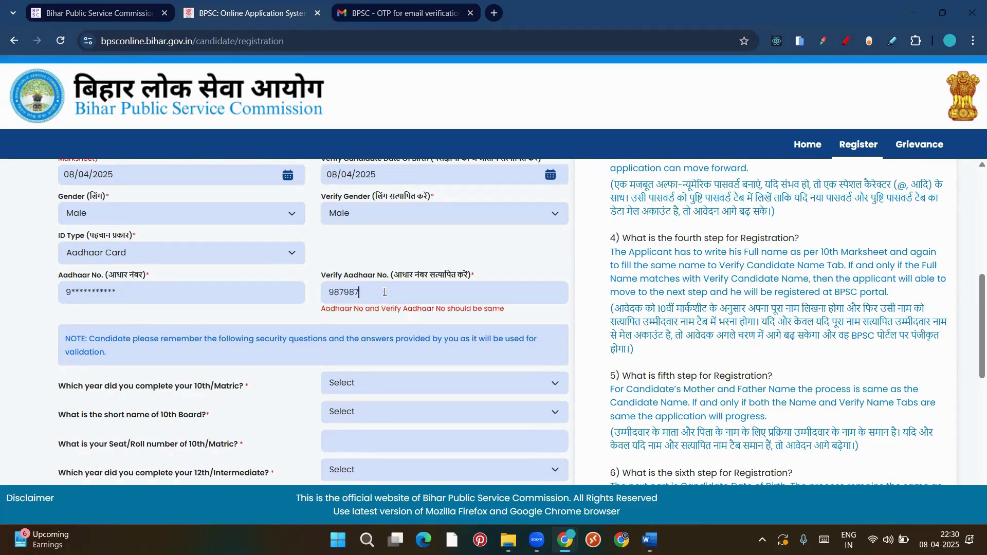
text(987987987)
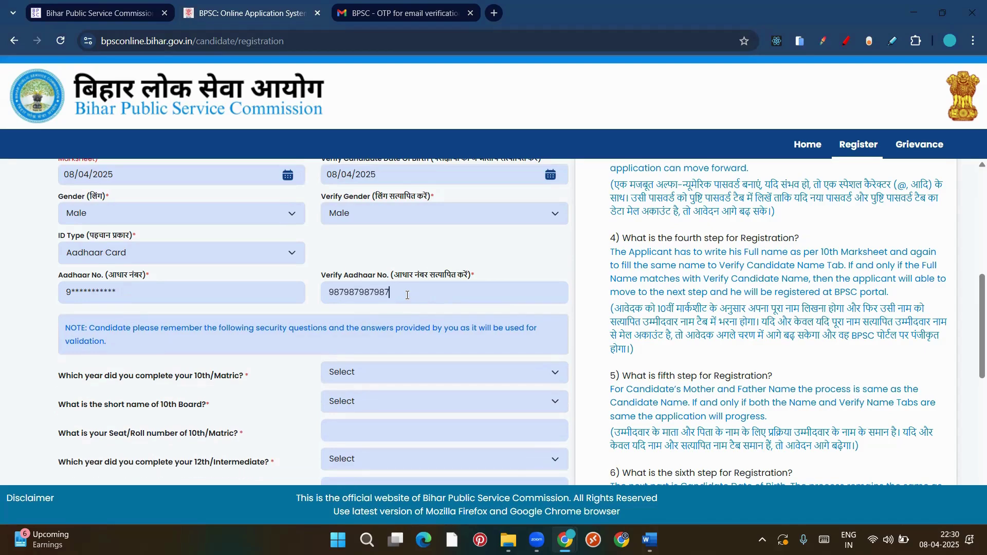
click(247, 252)
Switch ID Type to Pan Card, close the Rs. 200/- biometric fee note, then revert to Aadhaar Card
click(230, 309)
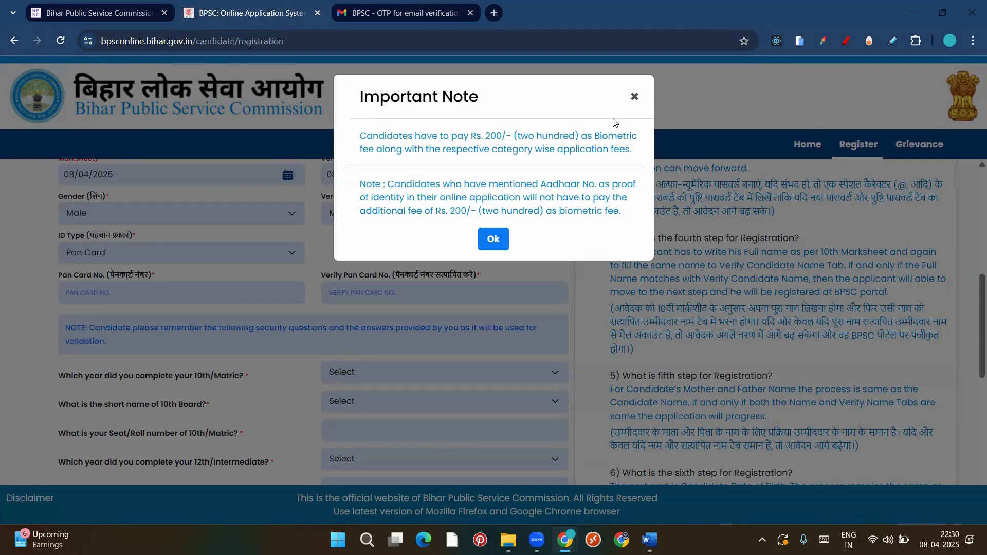
click(634, 97)
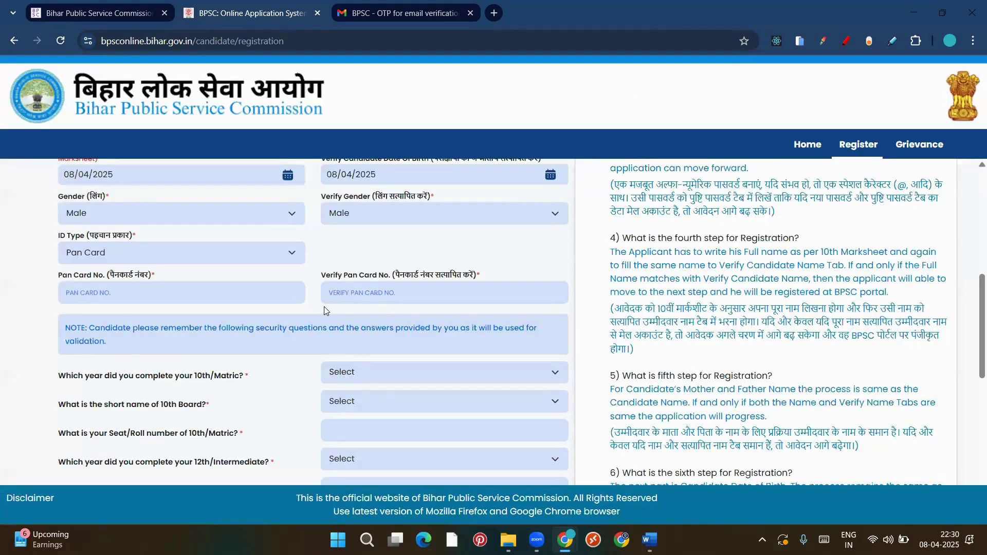
scroll(323, 306, down, 1)
click(212, 209)
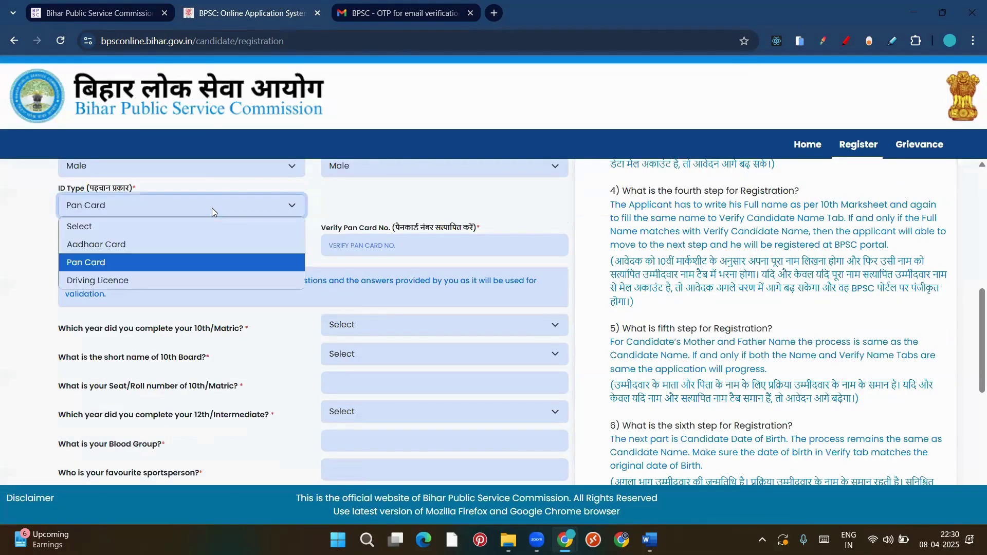
click(208, 251)
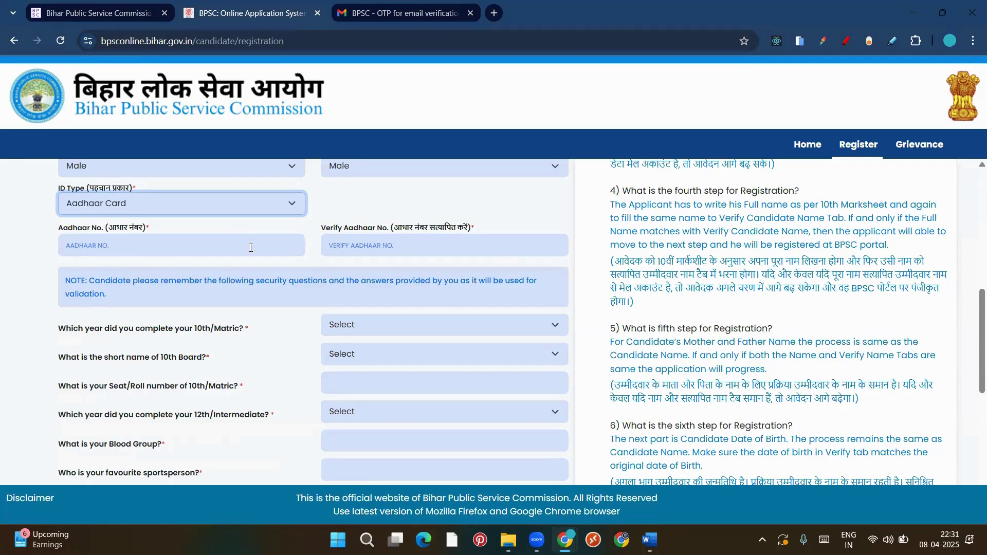
scroll(326, 327, down, 2)
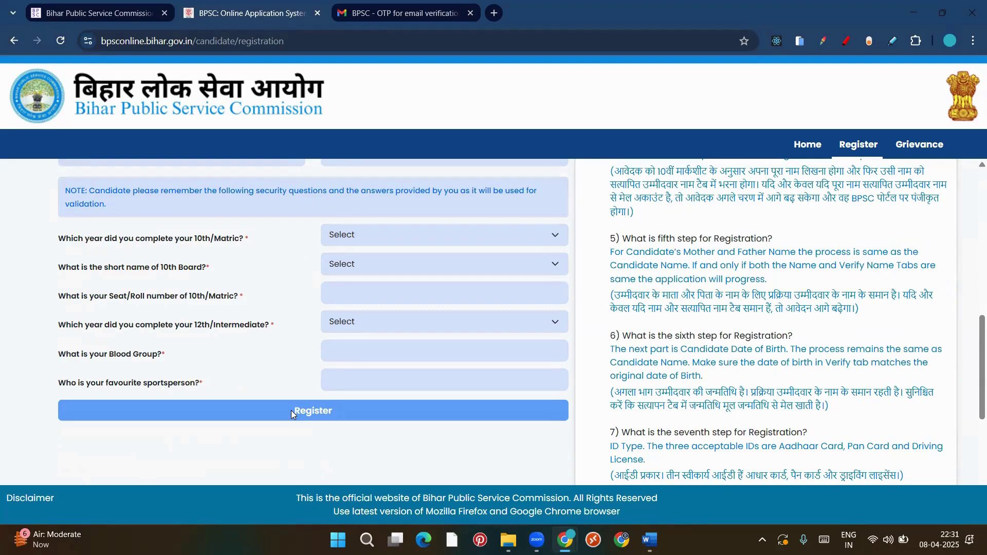
scroll(287, 325, up, 9)
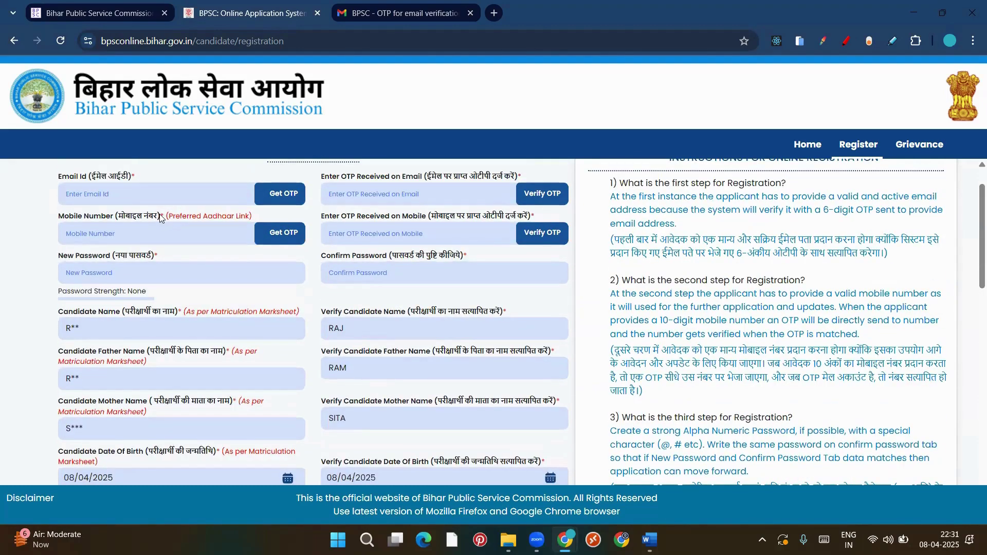
scroll(293, 302, up, 1)
scroll(293, 302, down, 10)
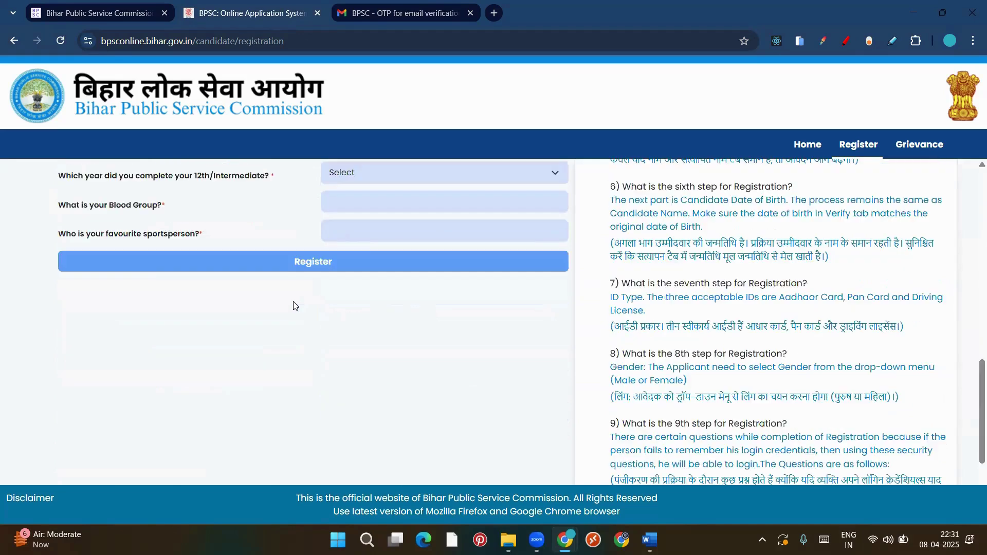
scroll(294, 306, up, 3)
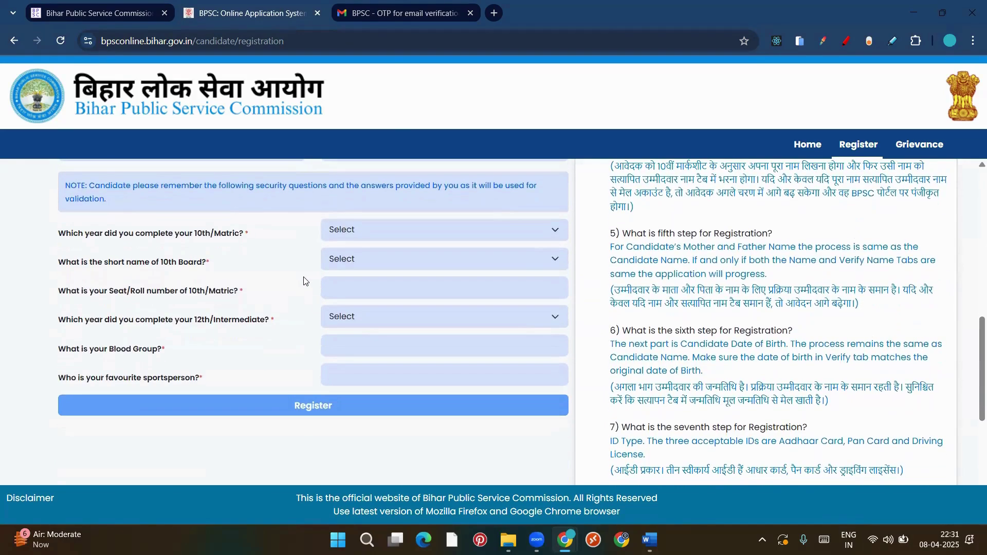
scroll(304, 288, down, 1)
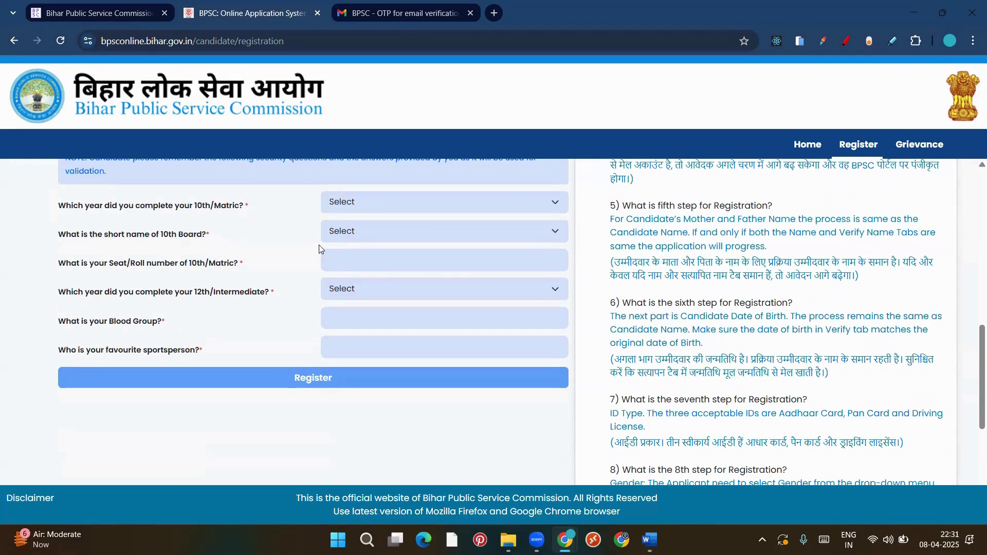
scroll(363, 221, up, 1)
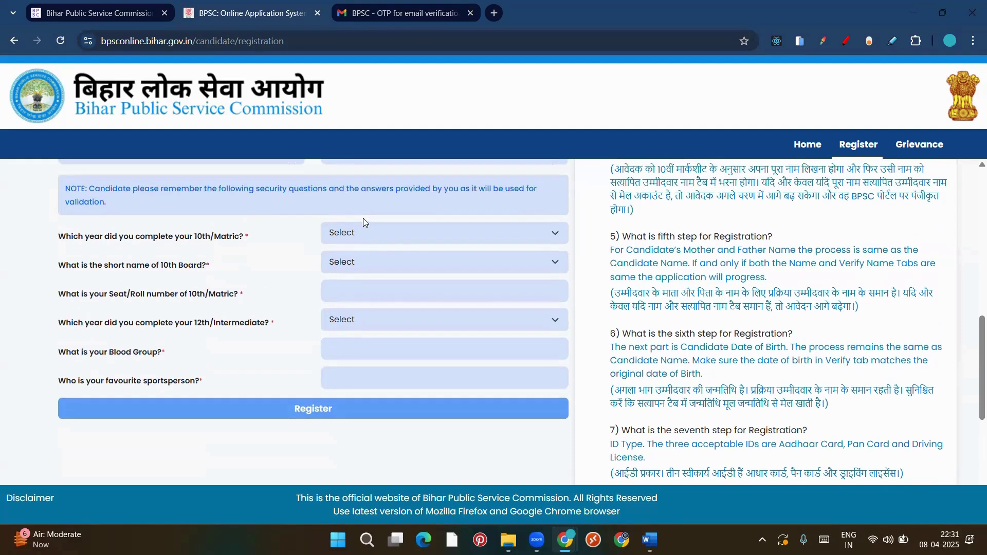
click(373, 234)
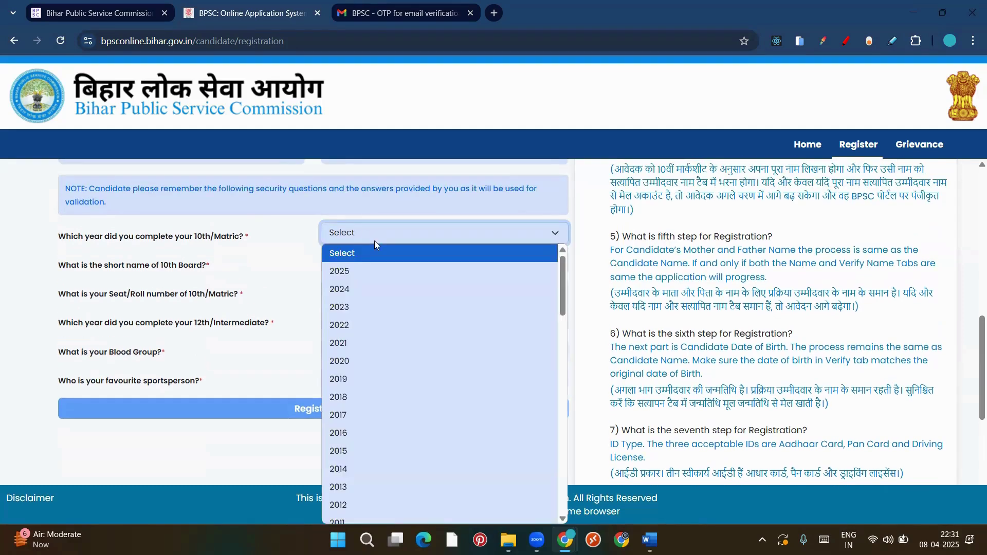
click(391, 315)
click(425, 265)
click(429, 307)
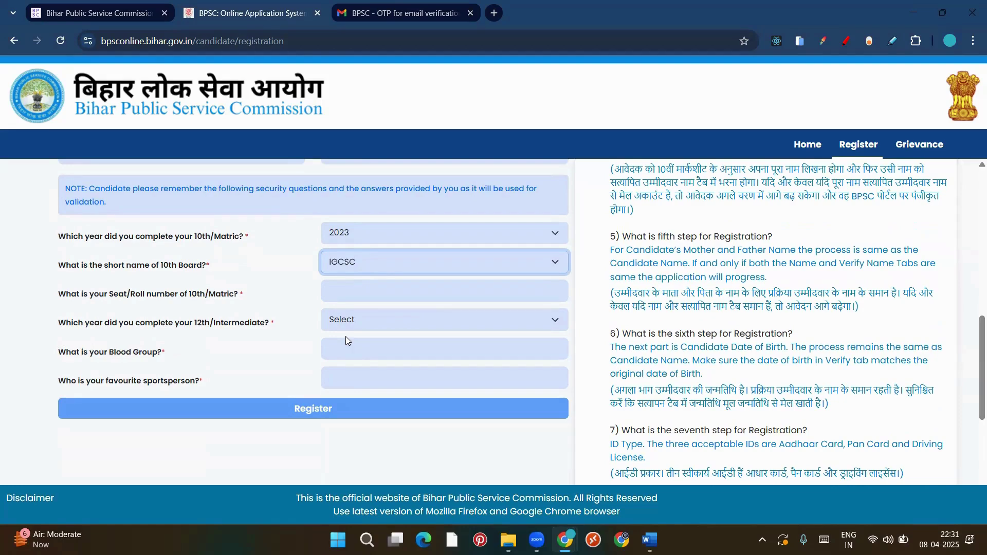
click(362, 299)
text(A)
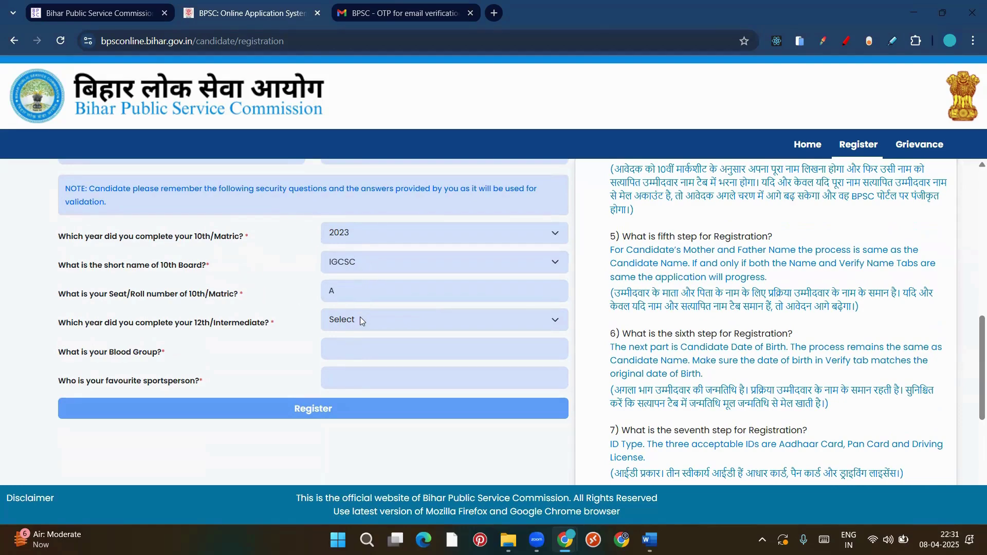
click(360, 316)
click(374, 269)
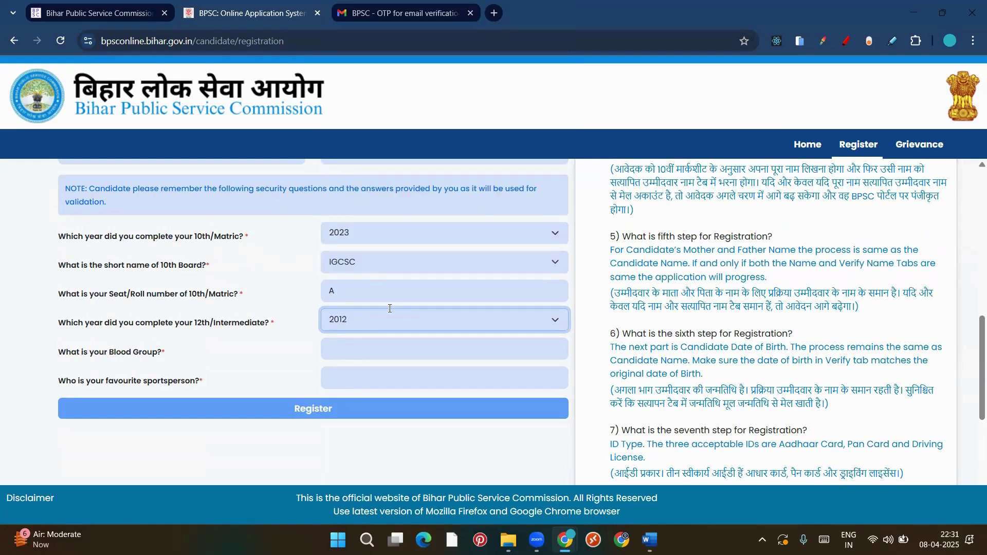
click(379, 348)
text(A)
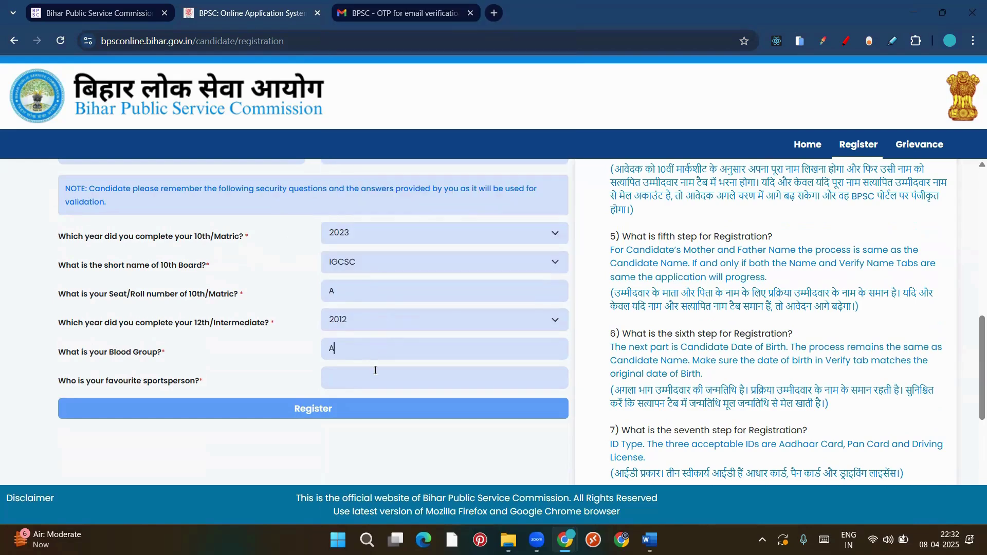
text(S)
Scroll up through the registration form and go to the login page via Home
scroll(353, 318, up, 1)
scroll(362, 338, down, 2)
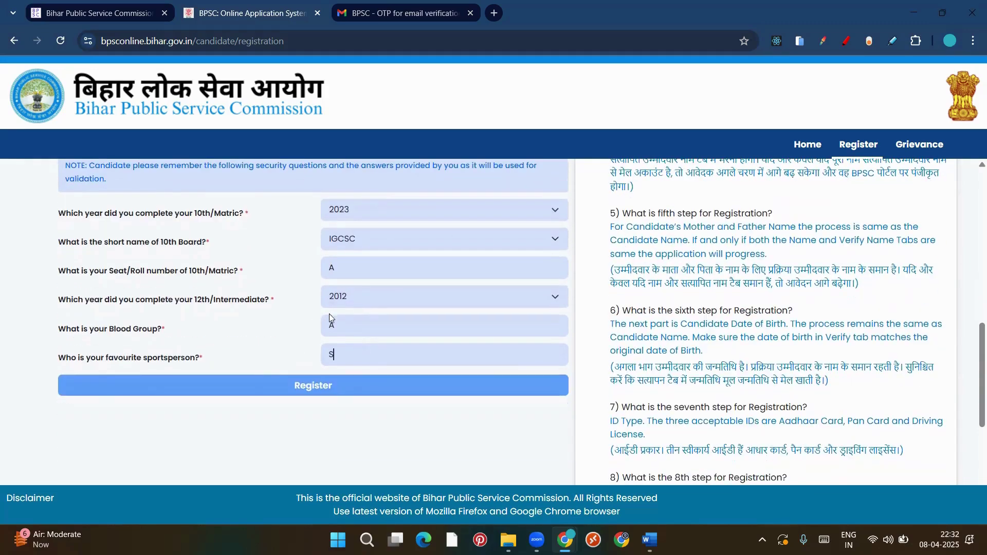
scroll(329, 314, up, 7)
scroll(337, 333, up, 2)
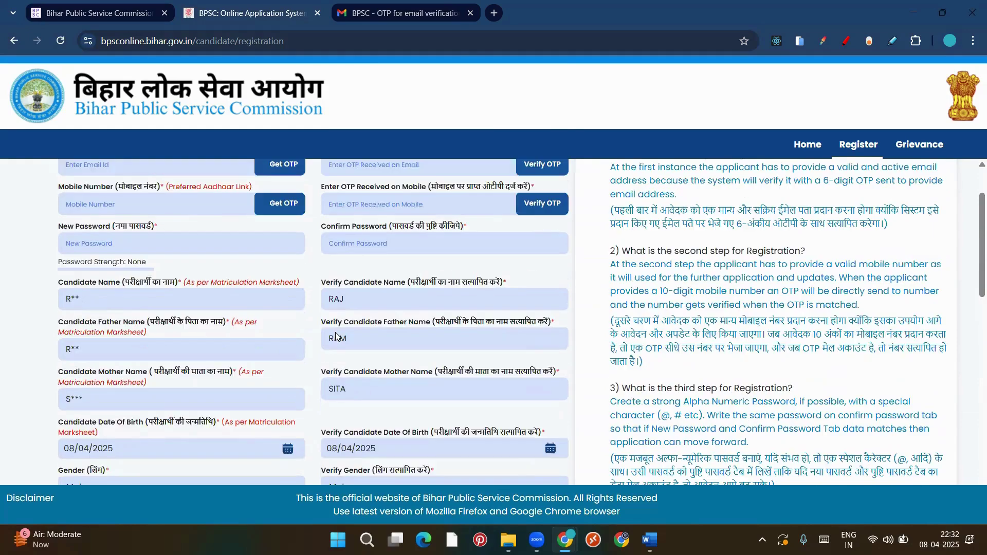
scroll(337, 338, down, 10)
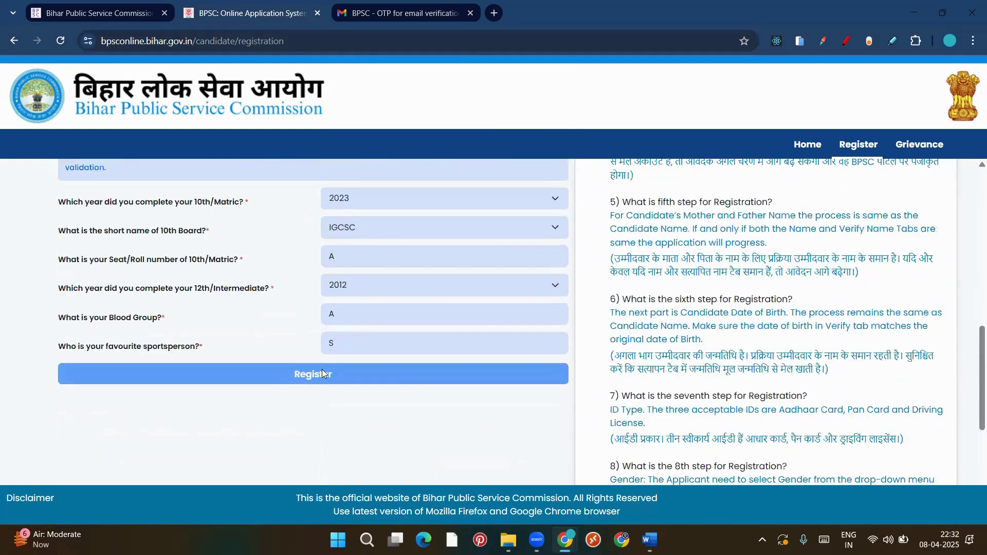
scroll(330, 295, up, 10)
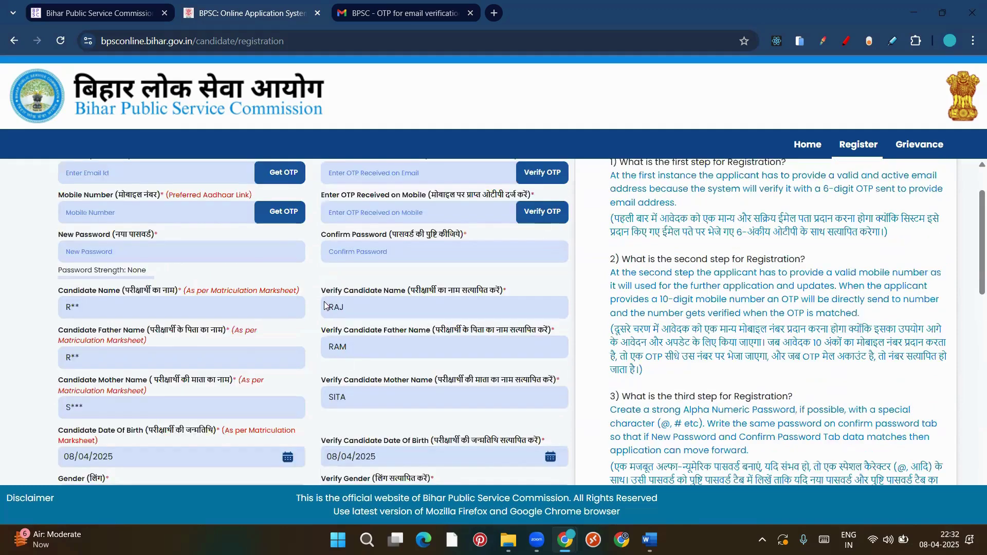
scroll(325, 304, down, 10)
scroll(325, 301, up, 10)
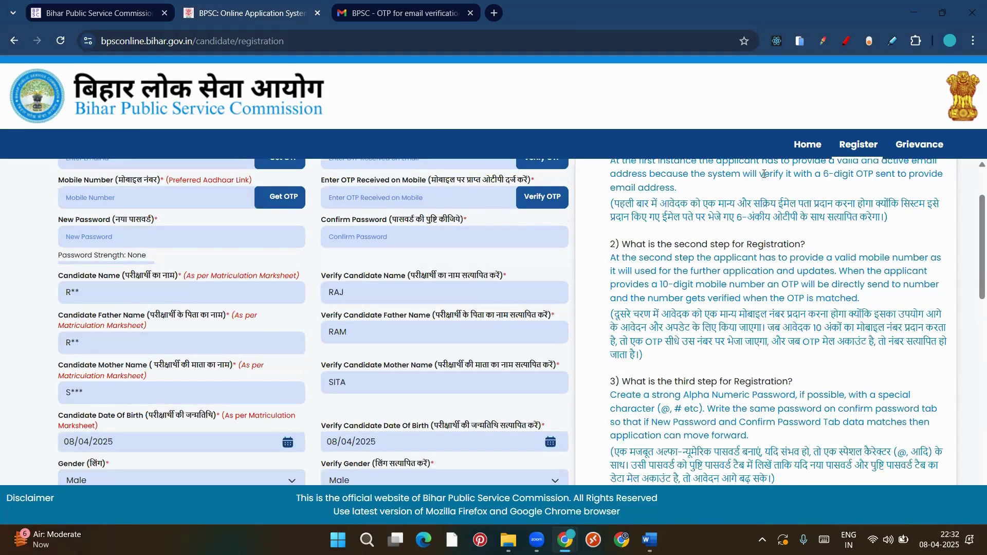
scroll(519, 292, up, 2)
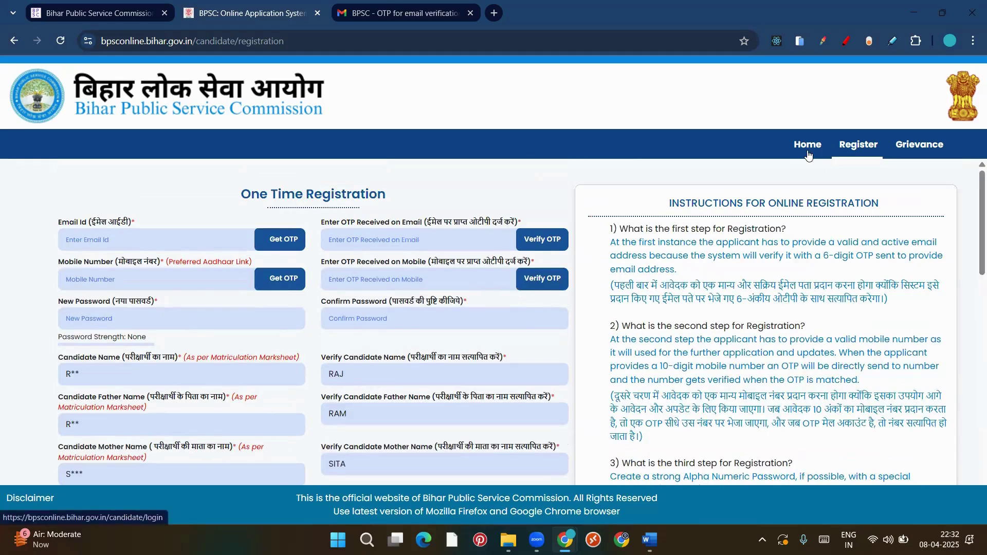
click(808, 149)
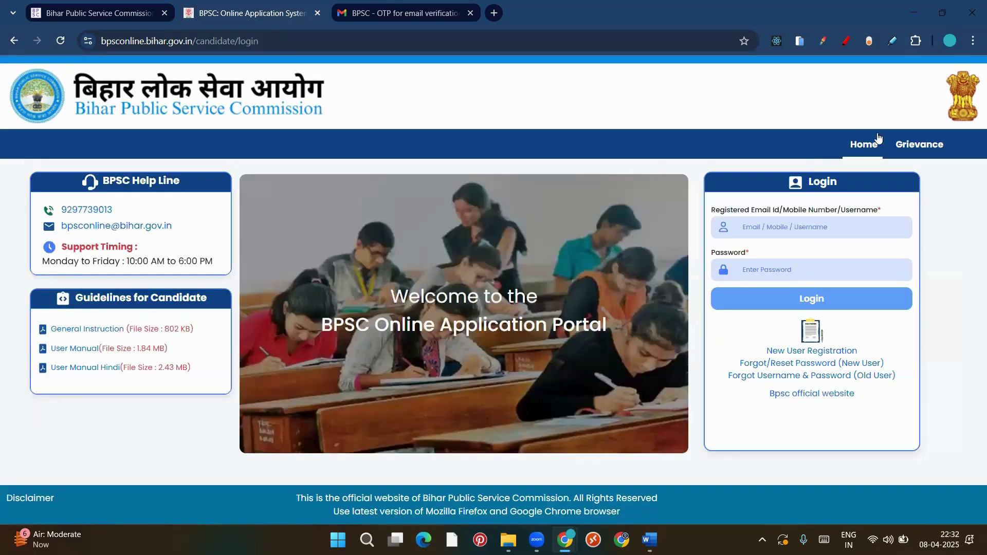
Back on the login page, submit the registered e-mail address and account password
click(821, 352)
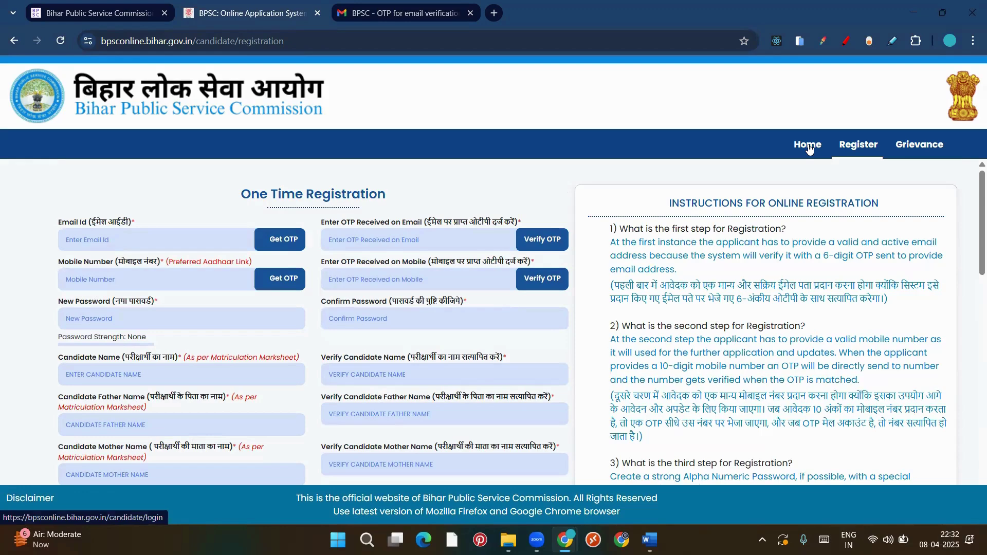
click(808, 146)
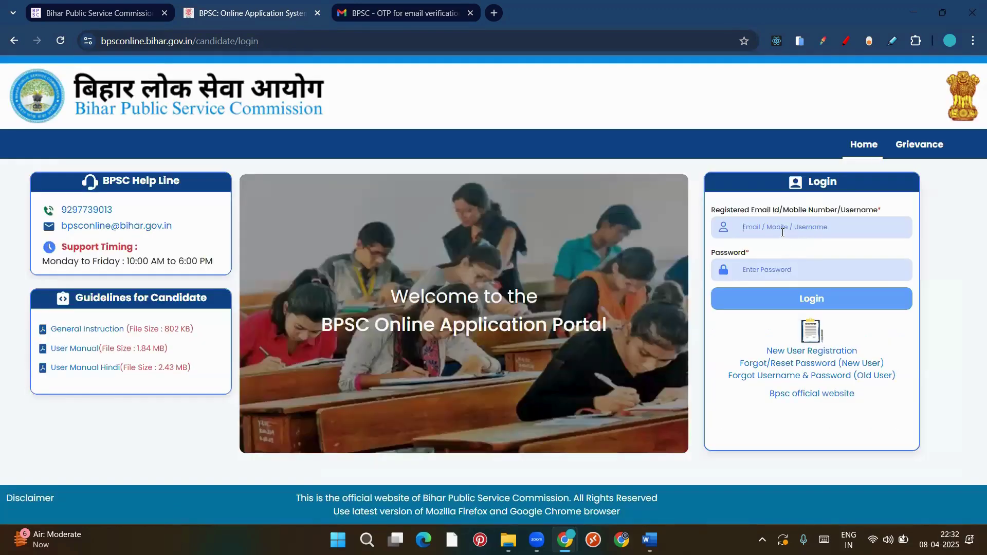
text(a9)
key(BackSpace)
key(BackSpace)
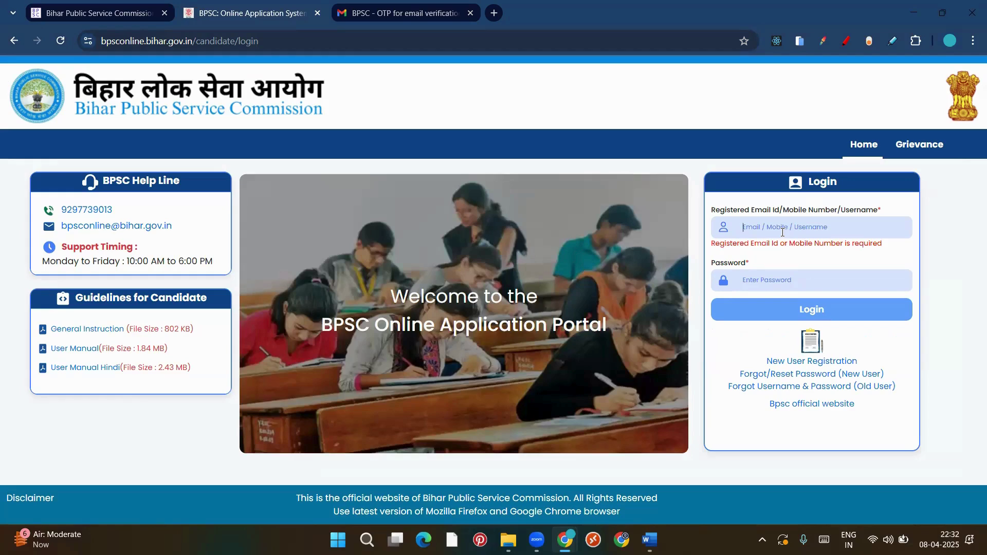
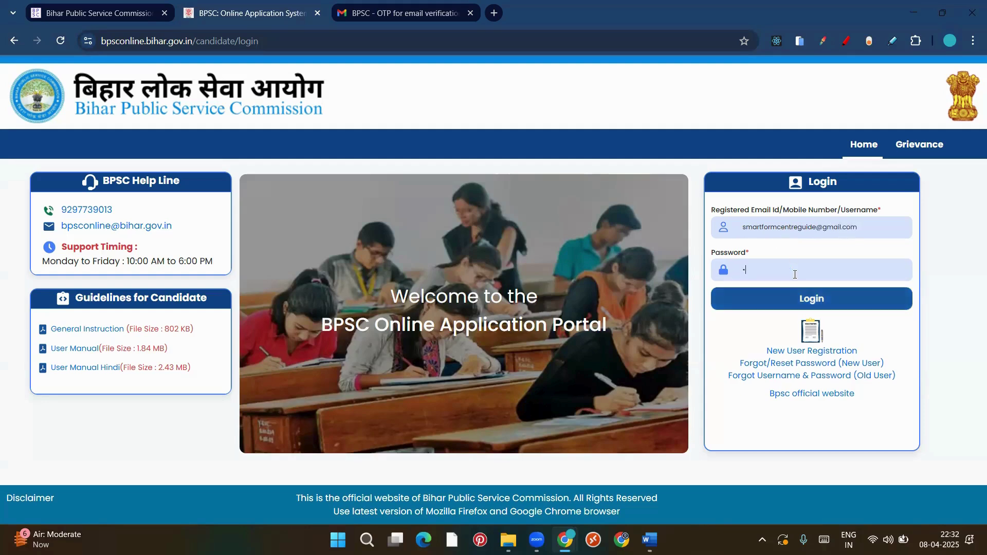
key(Return)
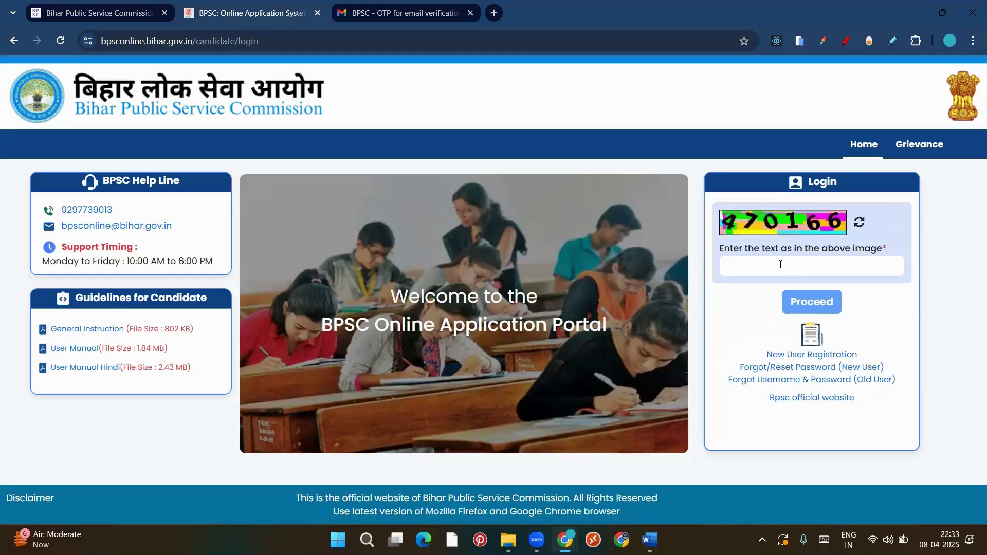
Enter the captcha digits shown in the image
click(780, 264)
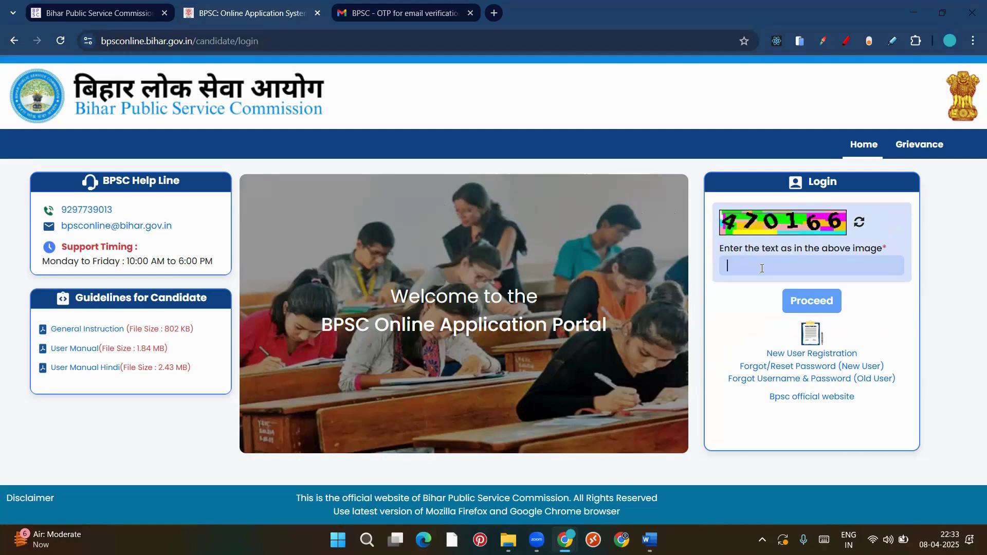
key(Num_Lock)
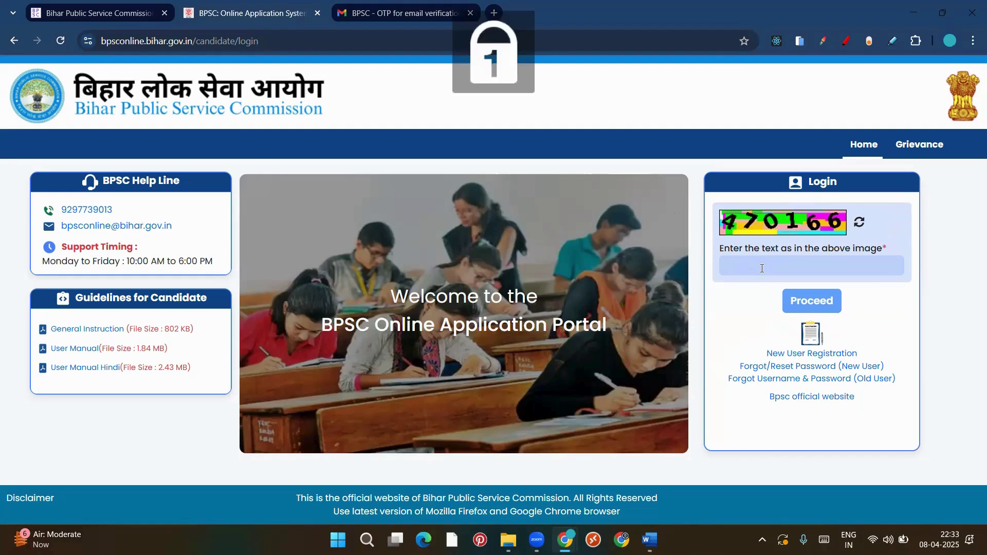
text(4701)
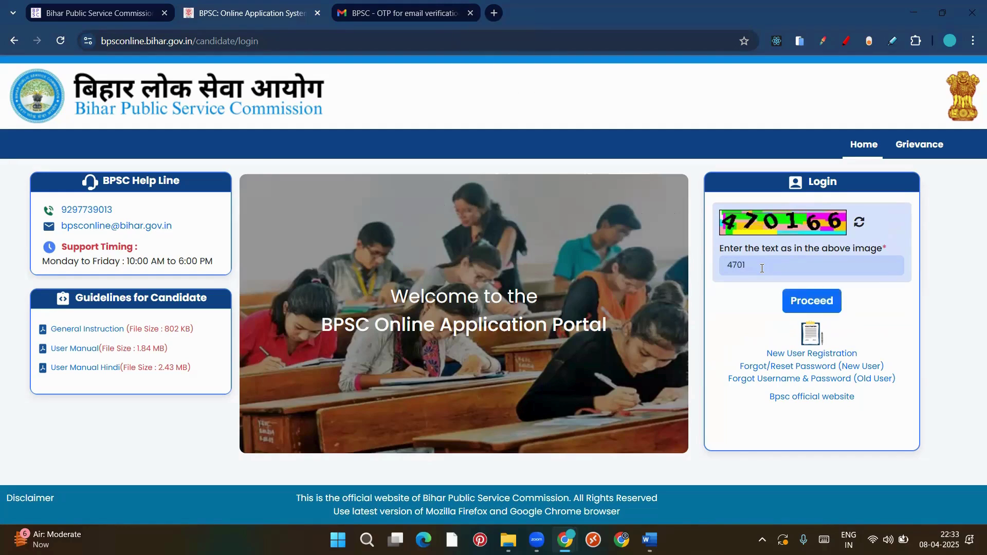
text(66)
Proceed to DigiLocker, try the mobile/PIN and consent options, untick them, and go back to BPSC home
click(823, 306)
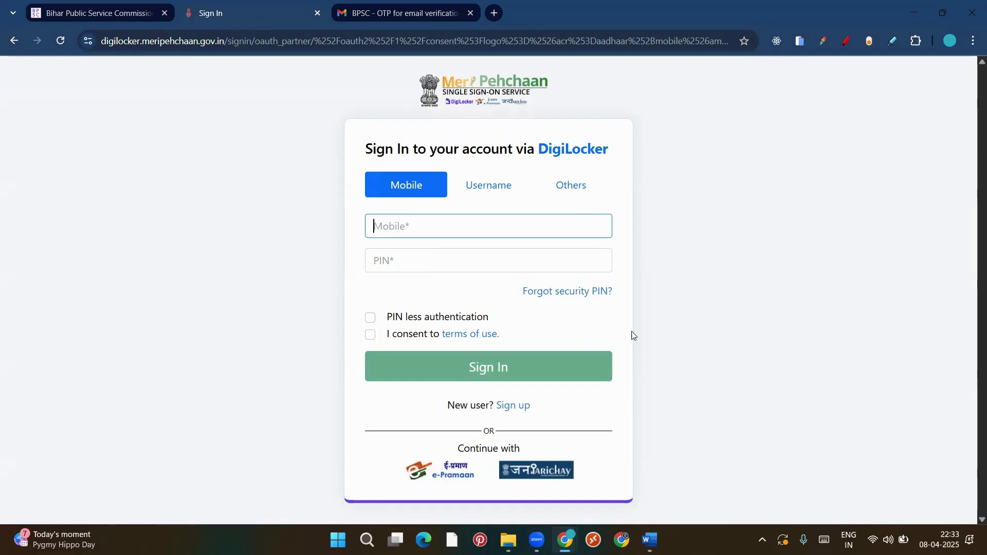
click(420, 225)
click(443, 264)
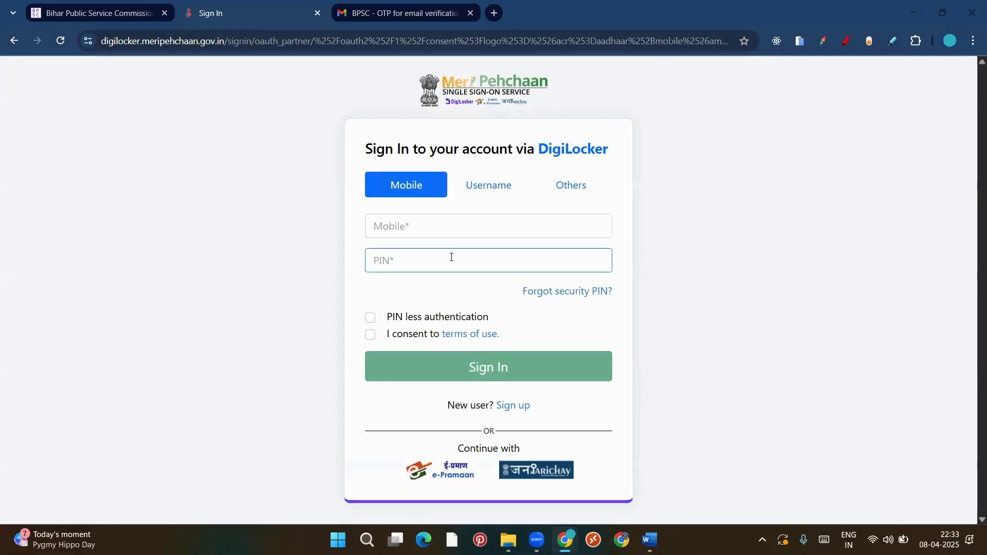
click(370, 318)
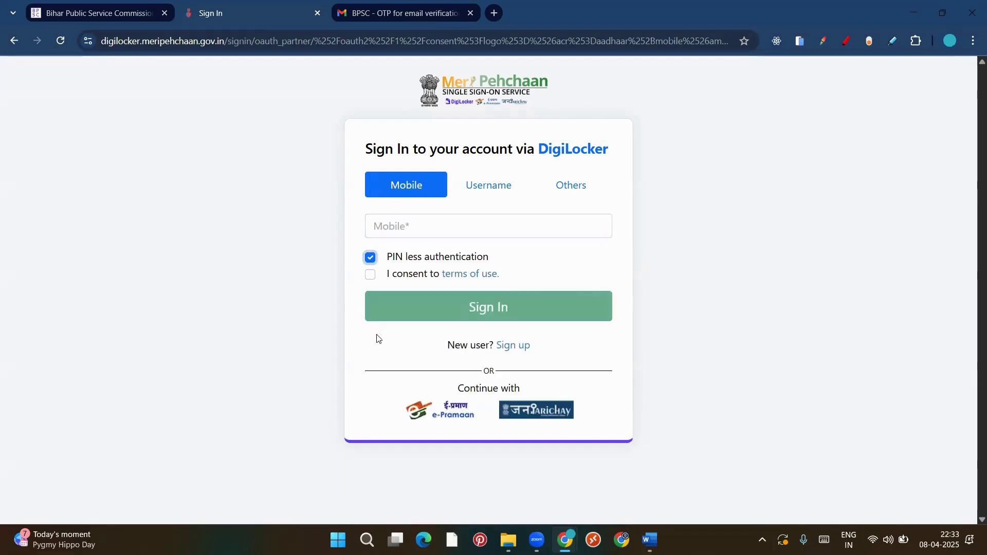
click(371, 276)
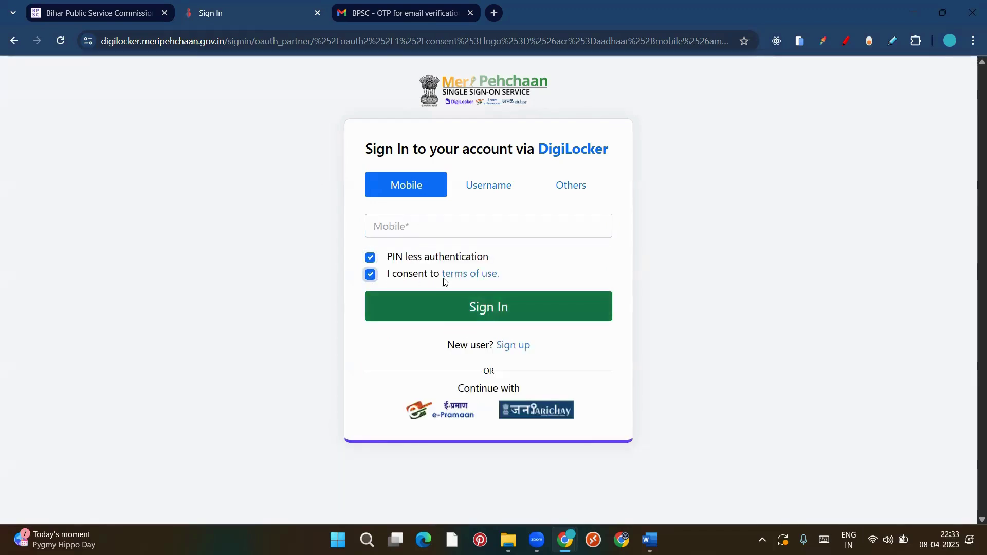
click(371, 258)
click(370, 334)
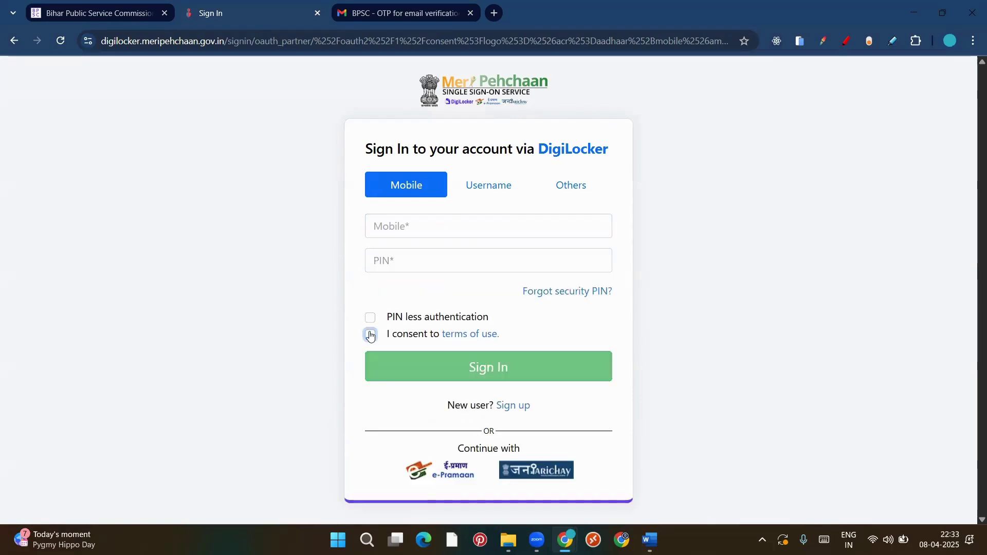
click(14, 45)
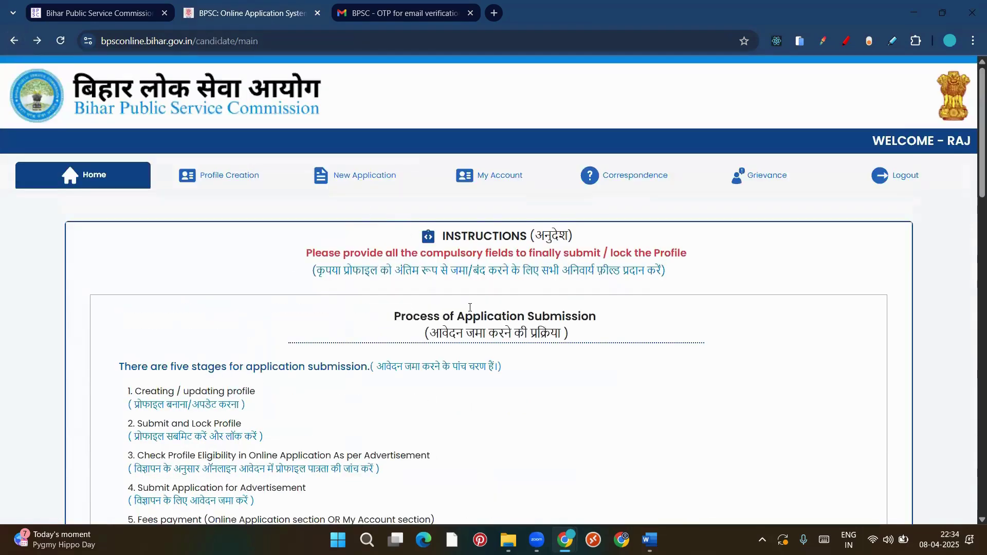
scroll(577, 244, down, 4)
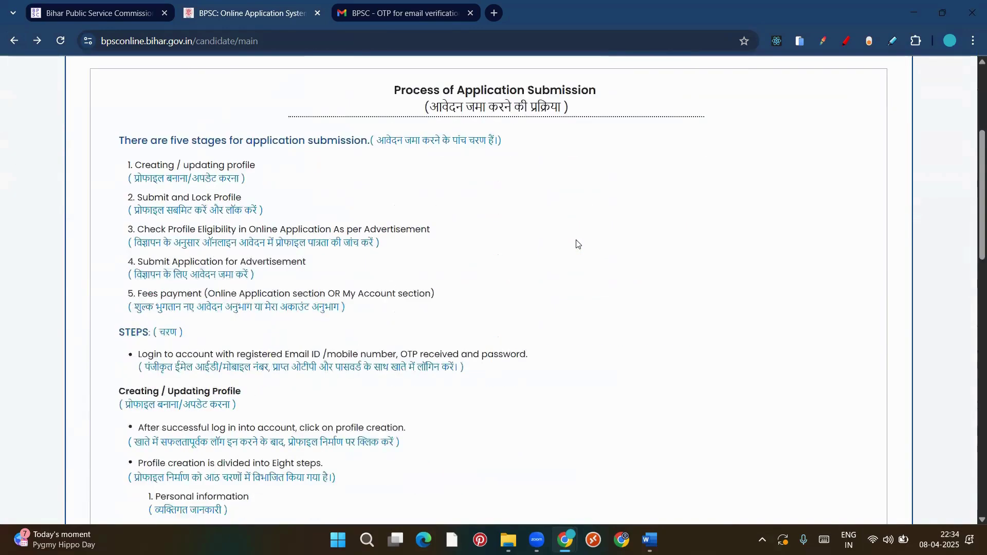
scroll(576, 244, down, 10)
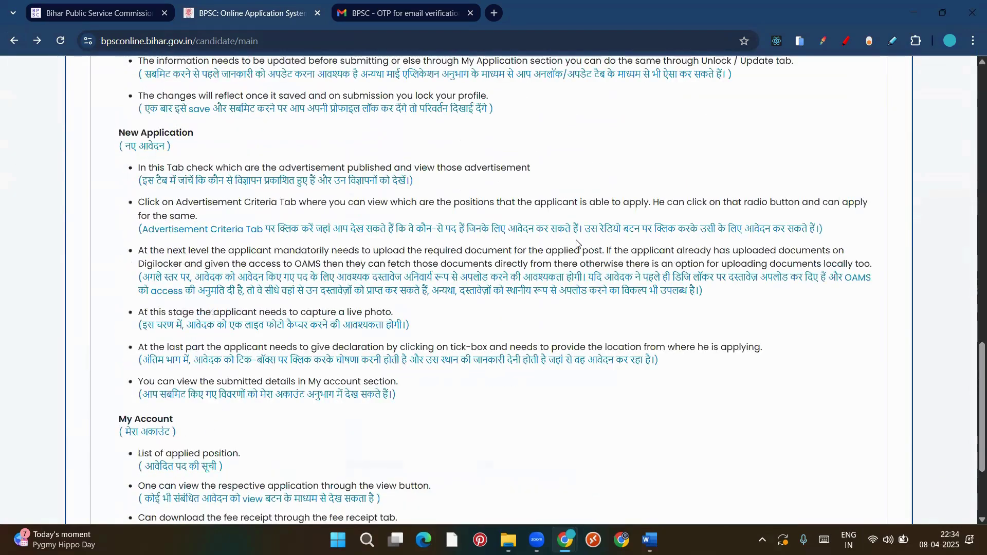
key(Home)
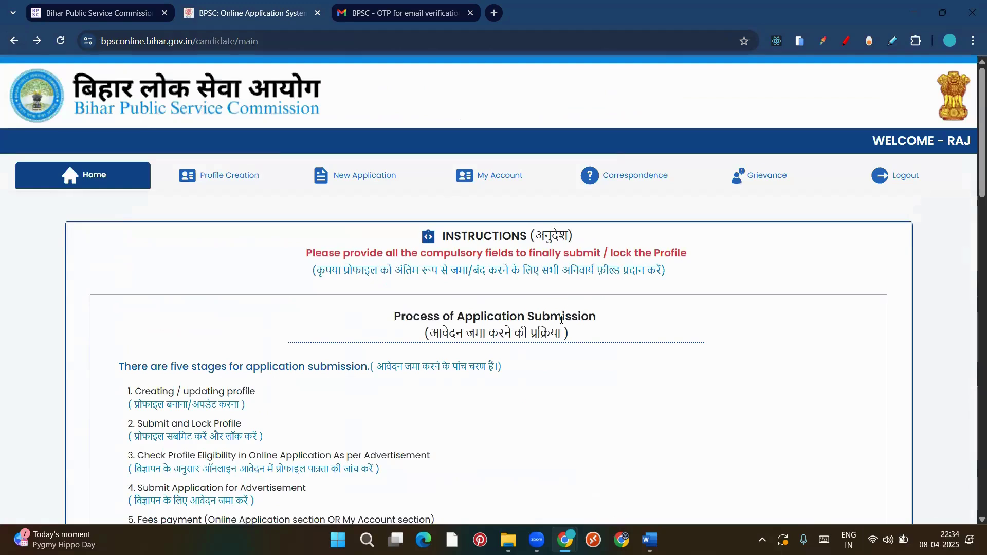
scroll(462, 256, down, 4)
scroll(460, 335, up, 4)
scroll(220, 362, down, 2)
scroll(220, 362, up, 2)
scroll(219, 362, down, 5)
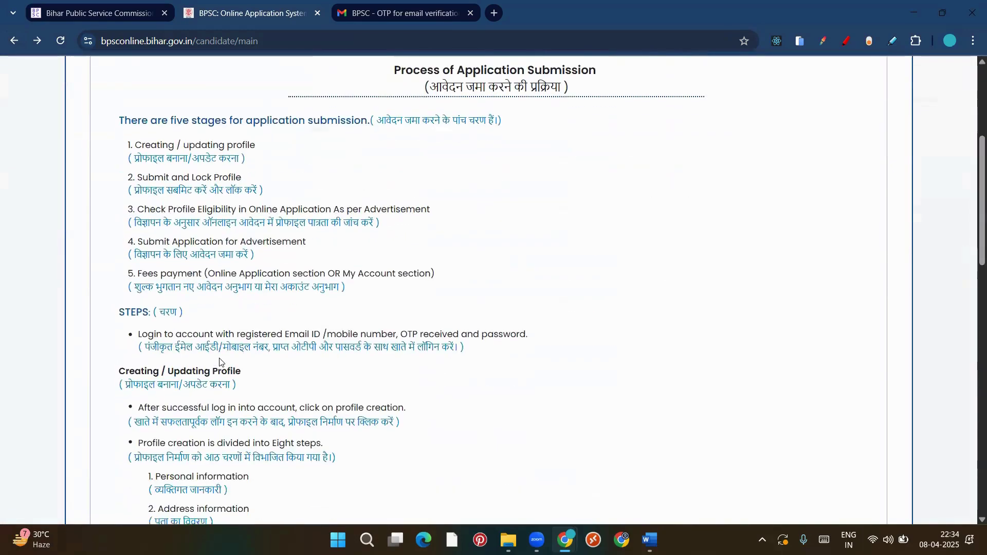
scroll(219, 359, down, 3)
scroll(213, 334, up, 8)
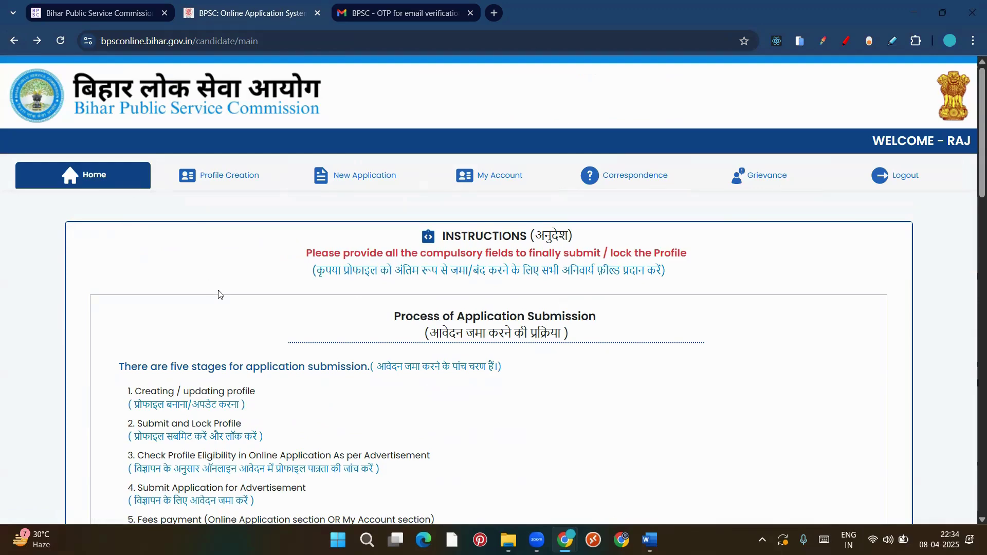
Open Profile Creation and view Steps 2 through 6, ending at photo and signature
click(214, 179)
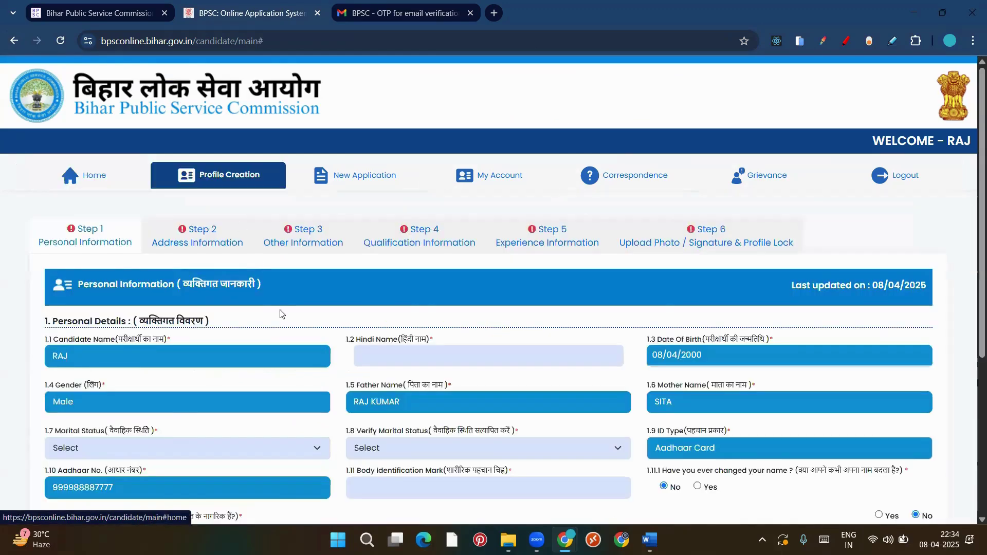
scroll(281, 314, down, 2)
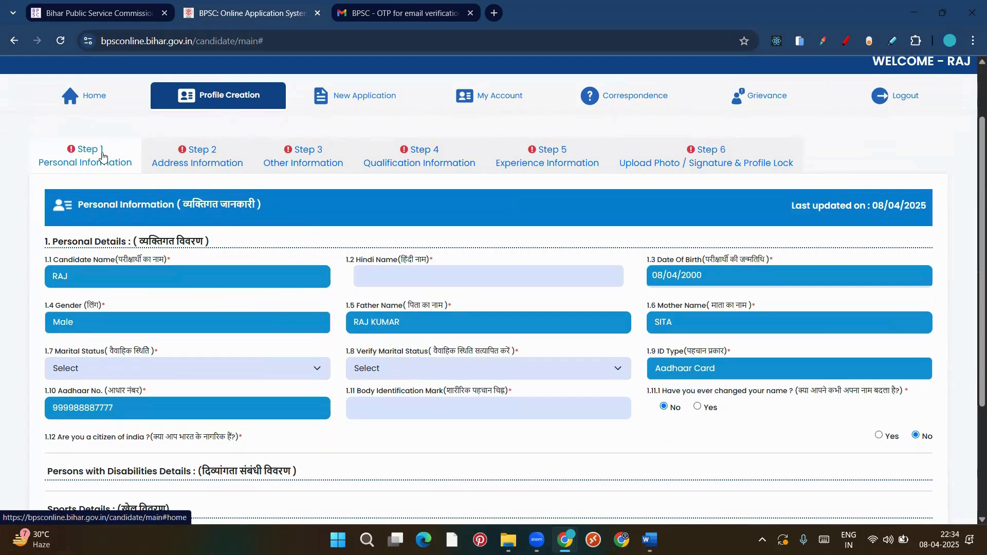
click(221, 164)
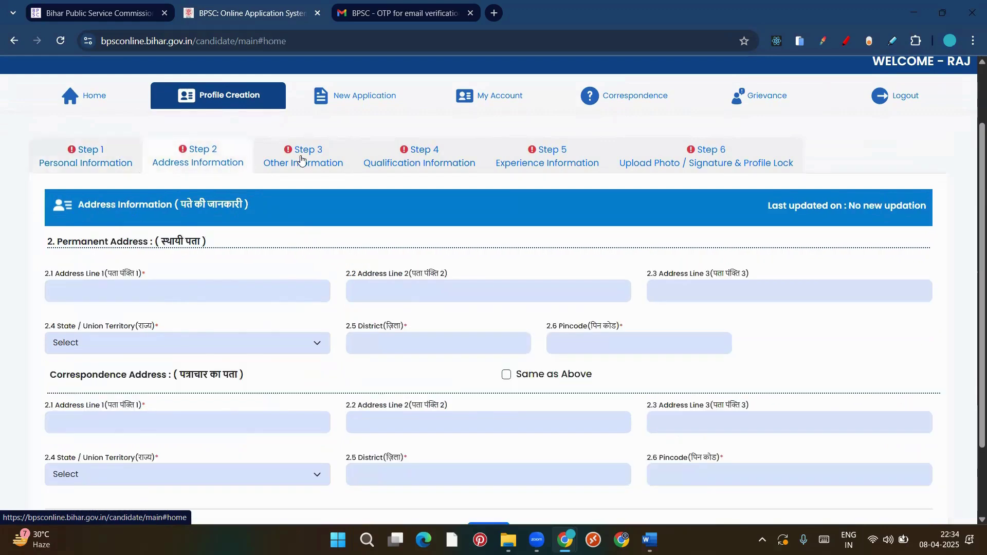
click(303, 160)
click(451, 161)
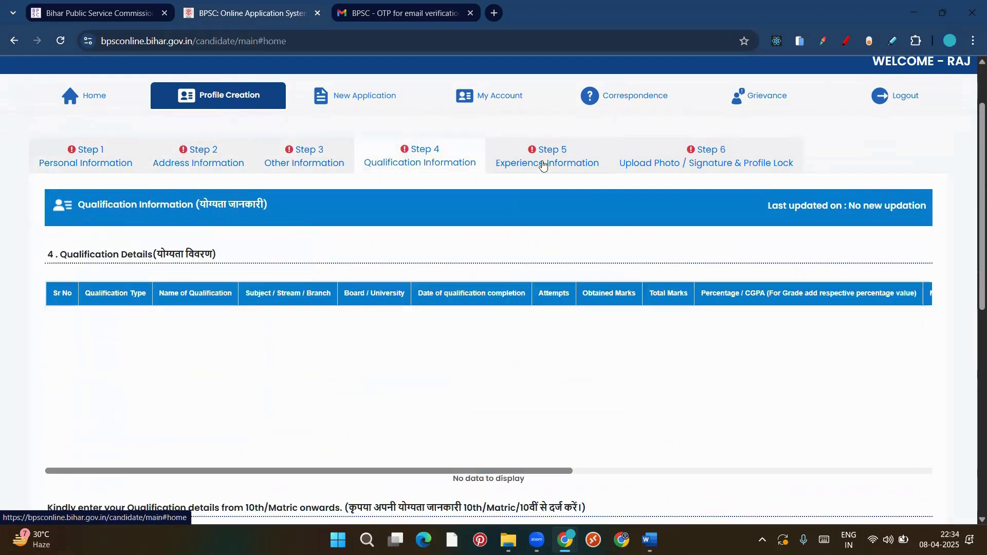
click(542, 162)
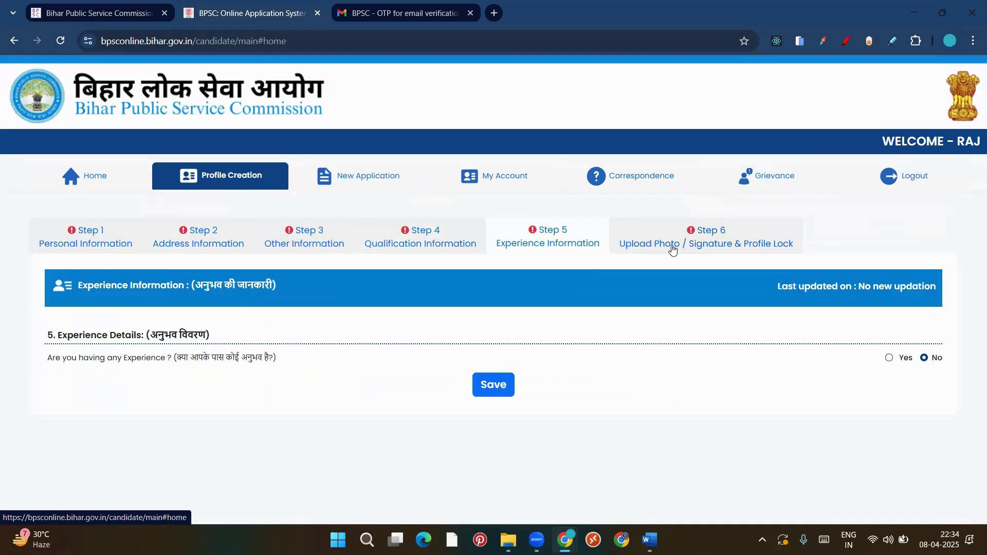
click(743, 237)
Return to Step 1 and scroll through the prefilled Personal Information form
scroll(656, 346, down, 4)
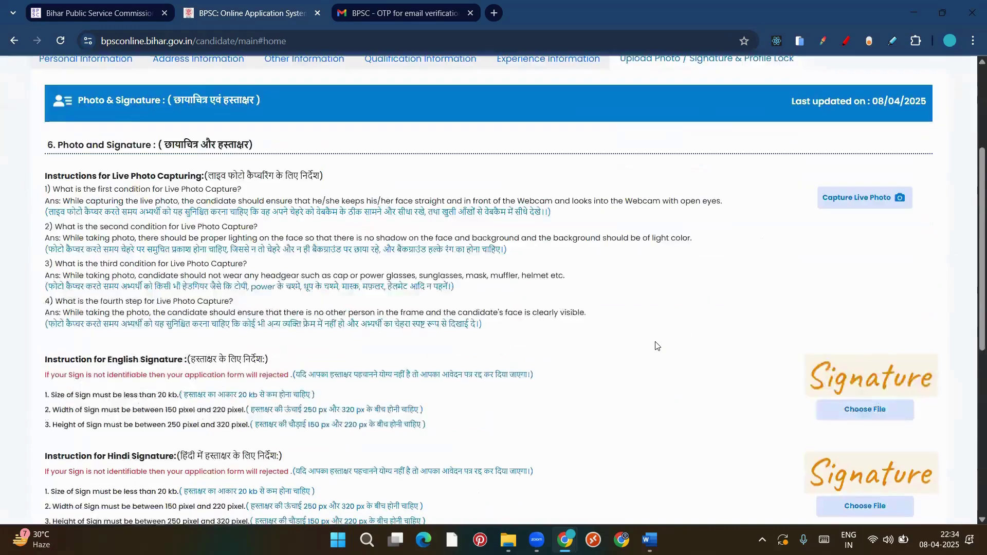
scroll(656, 346, up, 5)
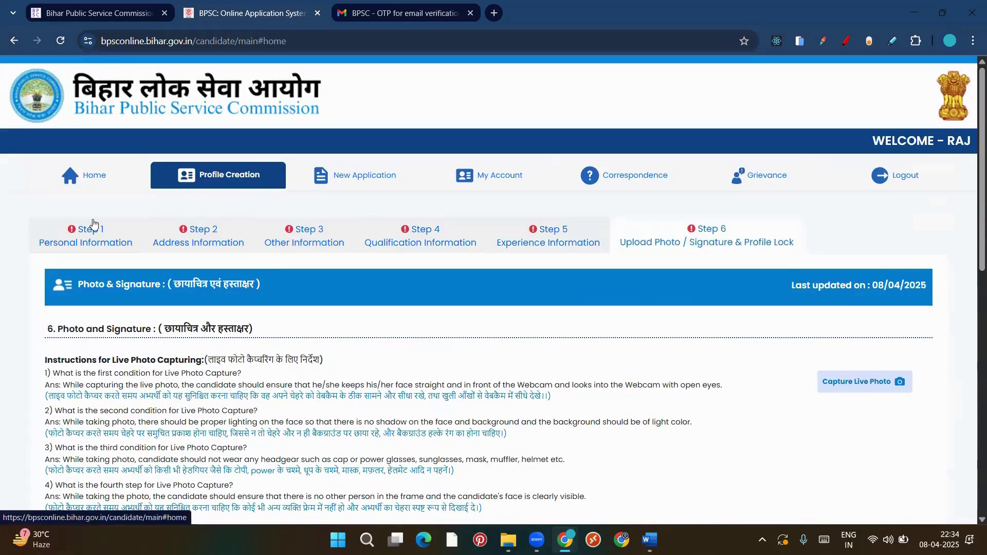
click(88, 229)
scroll(375, 316, down, 4)
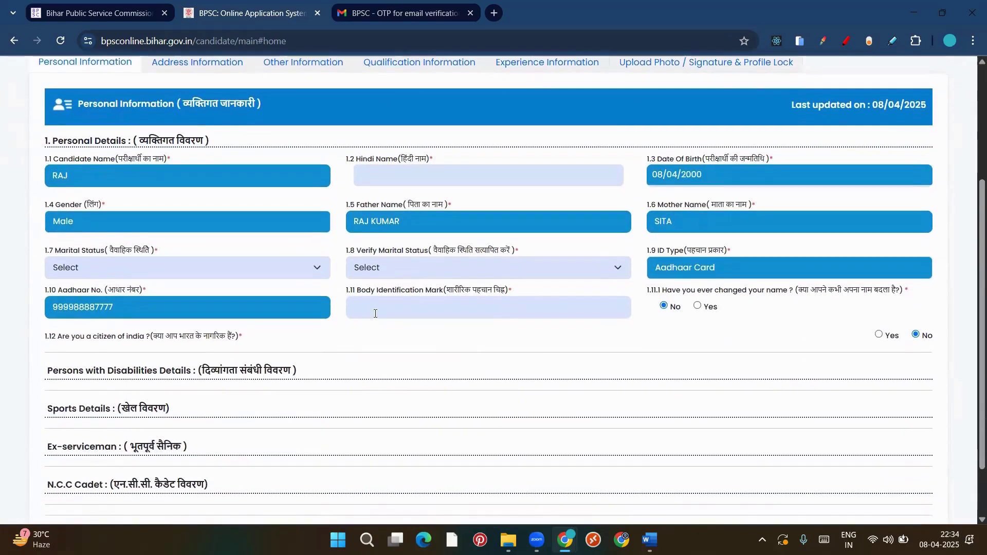
scroll(347, 301, down, 1)
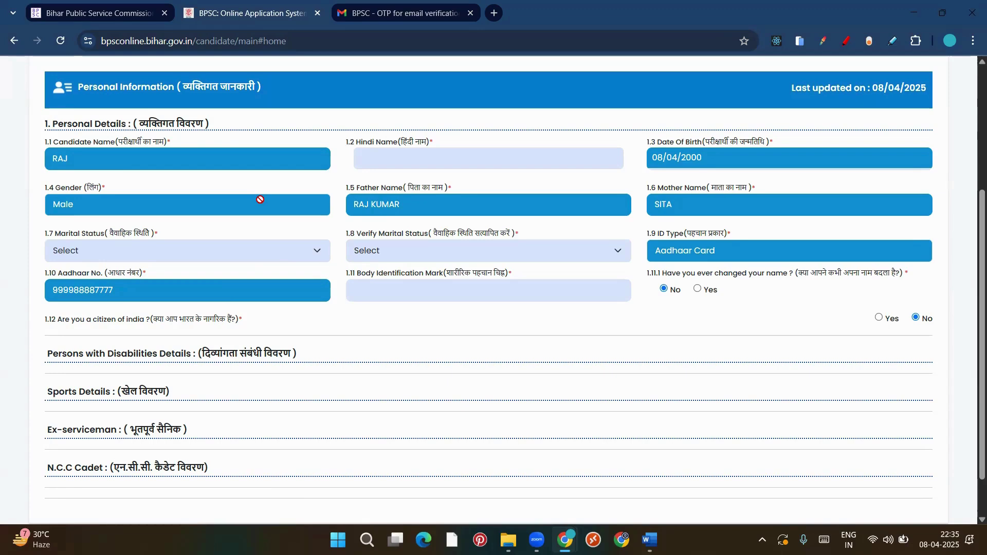
Check the Verify Marital Status choices without picking one, then go to New Application
click(439, 253)
click(631, 348)
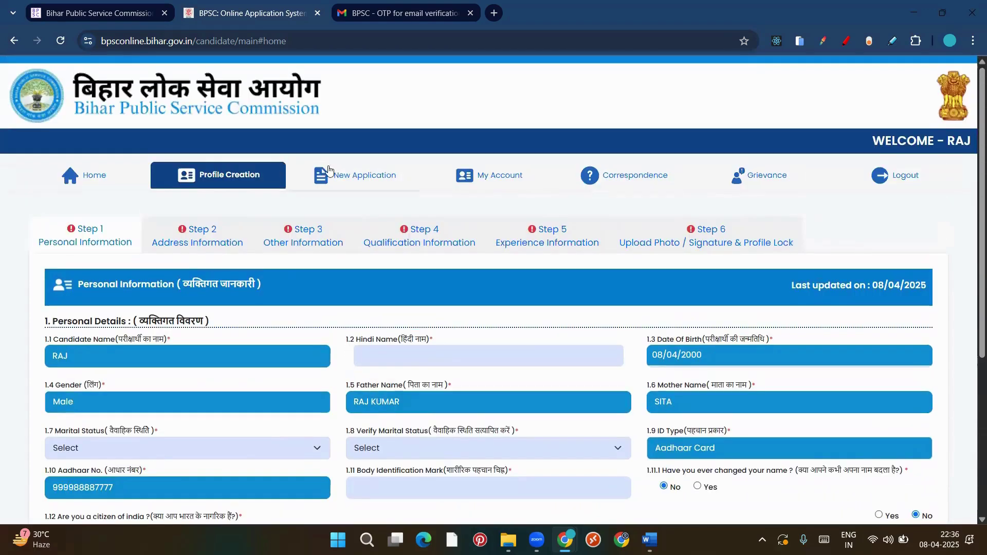
click(359, 180)
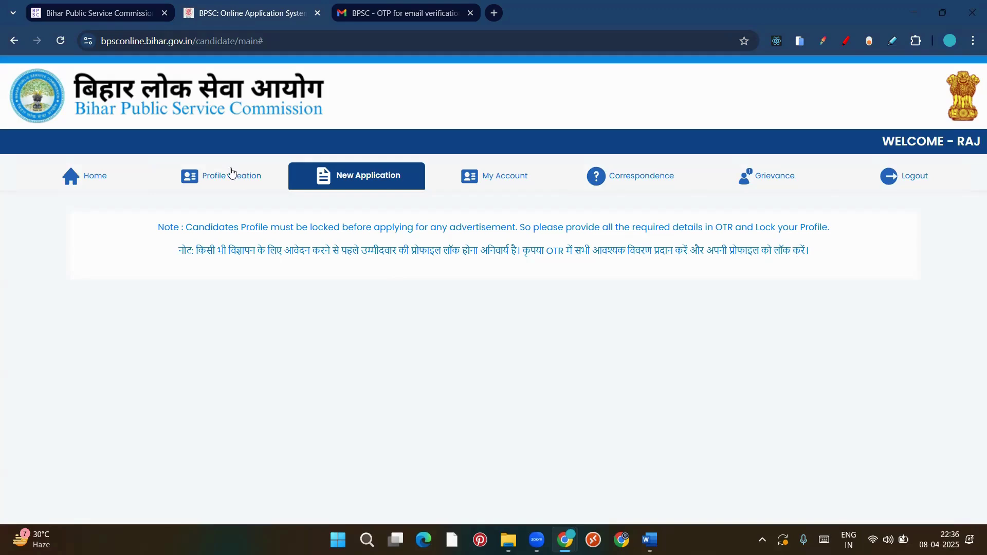
Reopen Profile Creation and try SUBMIT AND LOCK PROFILE on Step 6
click(215, 176)
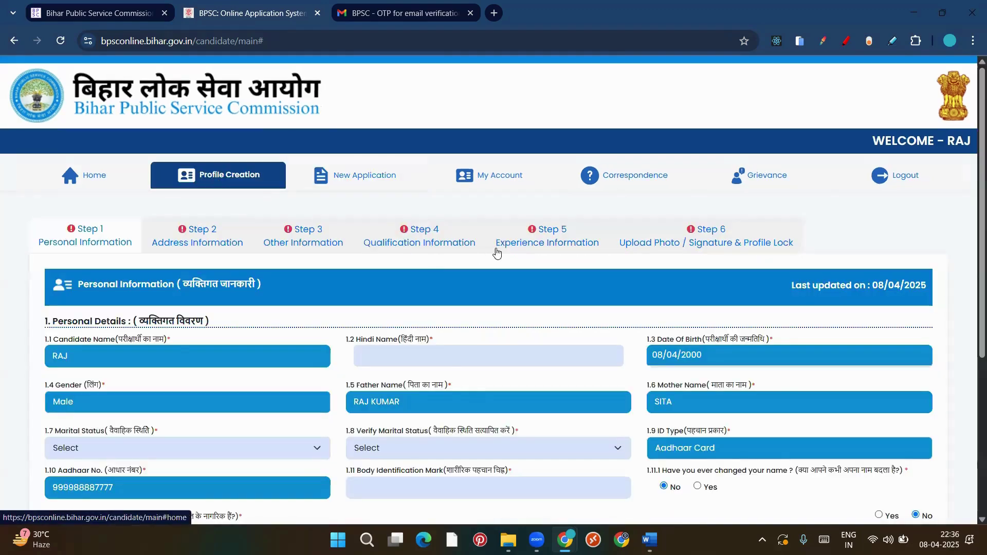
click(751, 242)
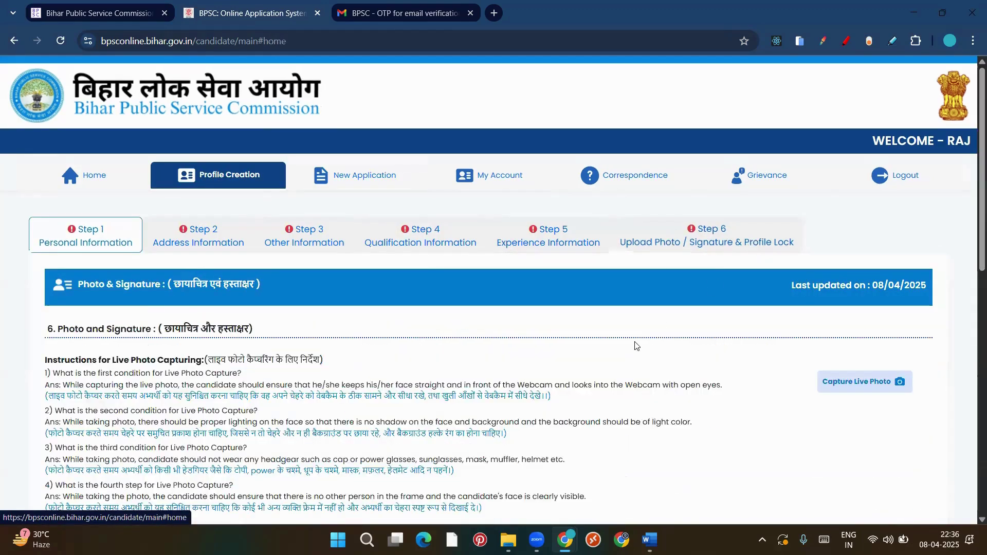
scroll(637, 346, down, 7)
scroll(637, 346, down, 3)
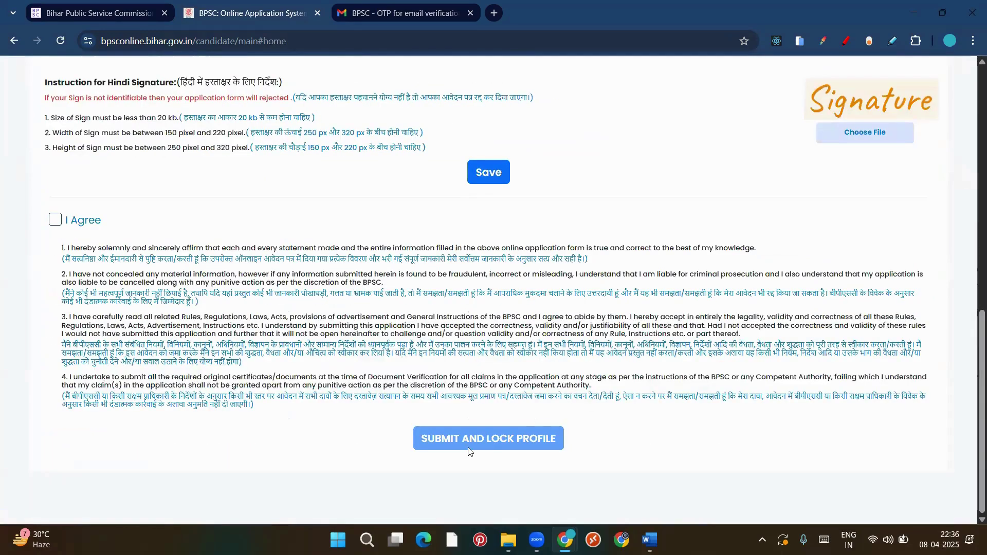
click(506, 438)
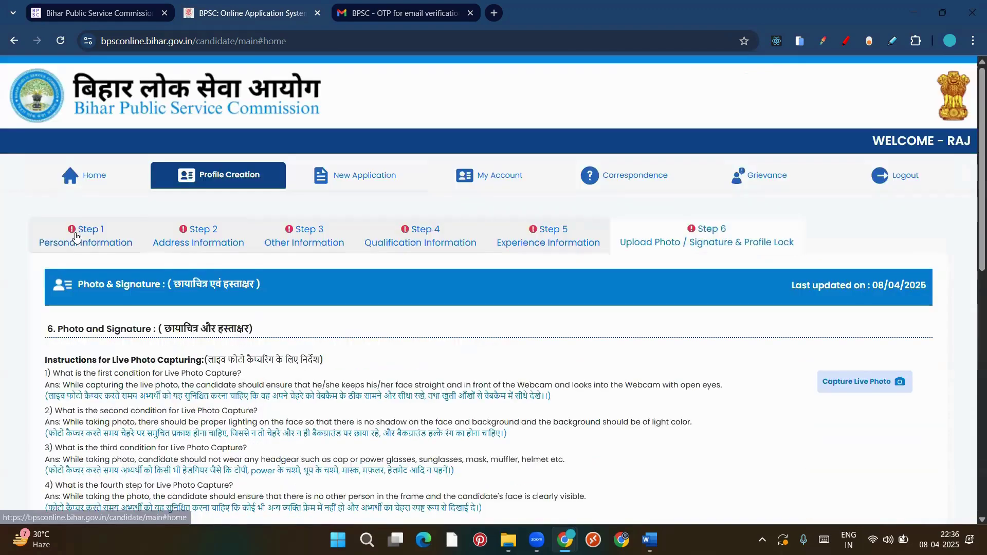
Return to Step 1 Personal Information and scroll through the form
click(76, 237)
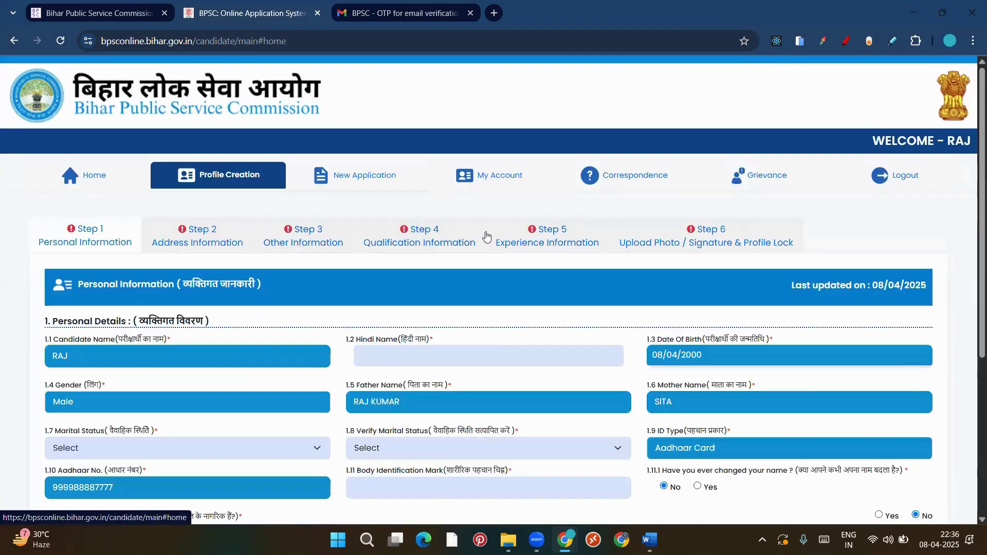
scroll(253, 249, down, 2)
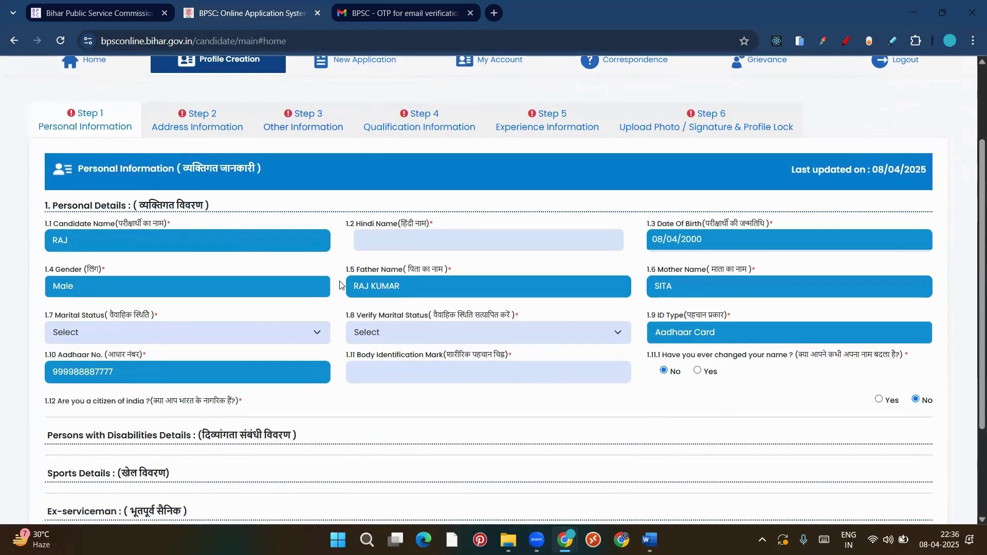
scroll(339, 286, down, 2)
scroll(339, 285, up, 2)
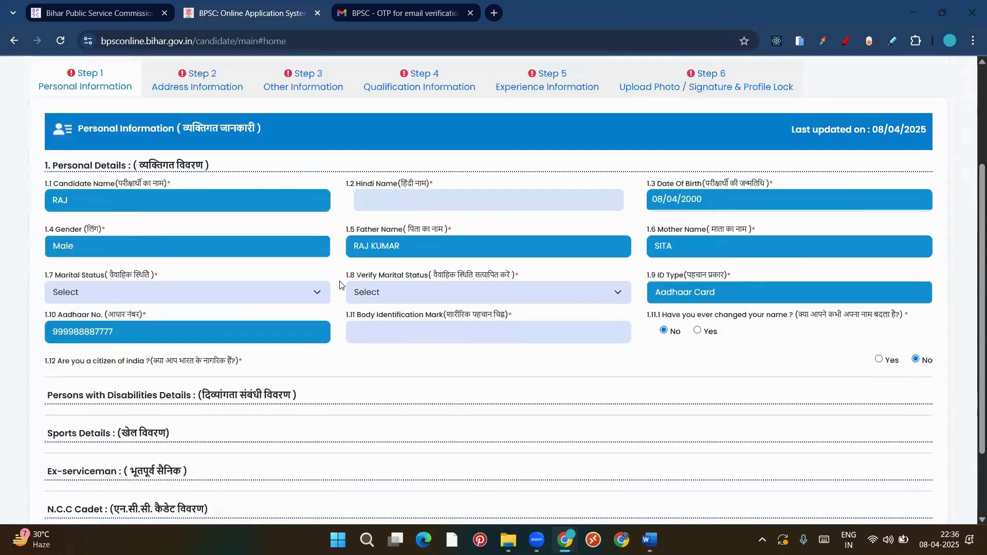
scroll(339, 283, up, 2)
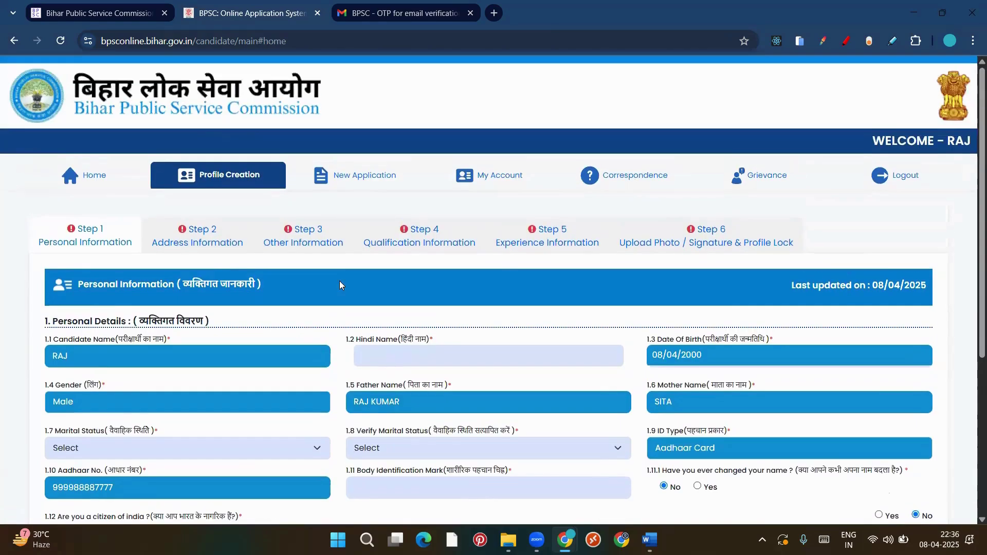
scroll(339, 283, down, 1)
scroll(339, 283, up, 1)
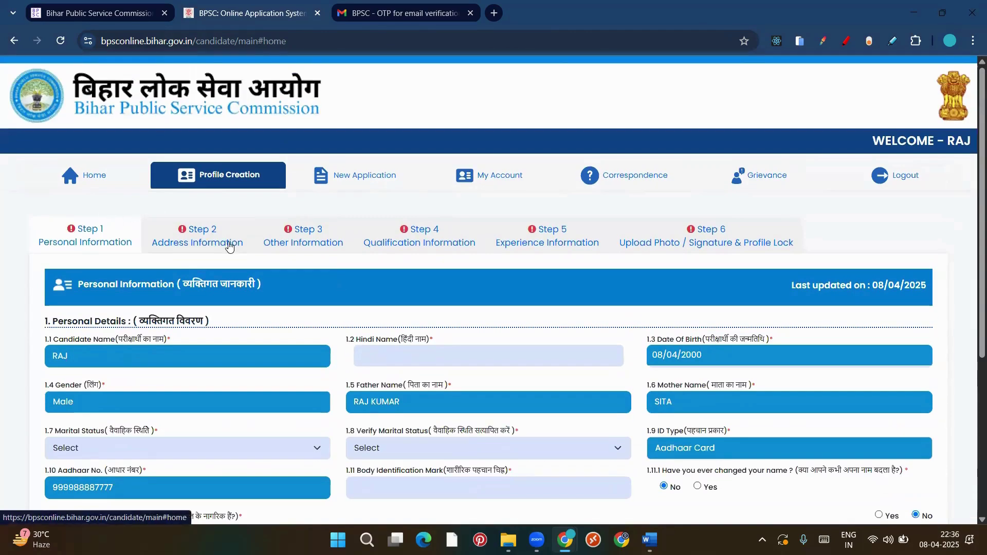
View the Address, Other and Qualification steps, then review Step 1 again
click(226, 245)
click(331, 234)
click(417, 240)
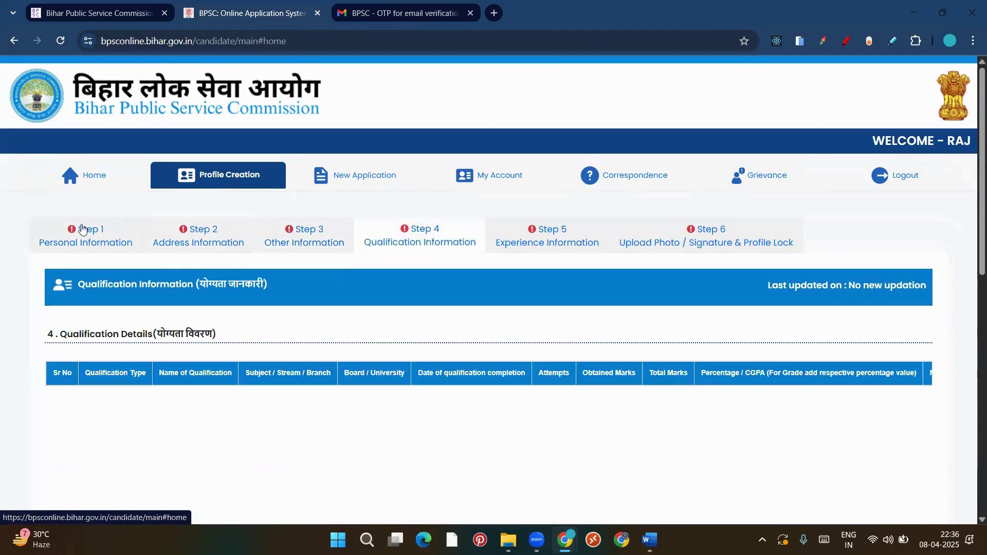
click(84, 234)
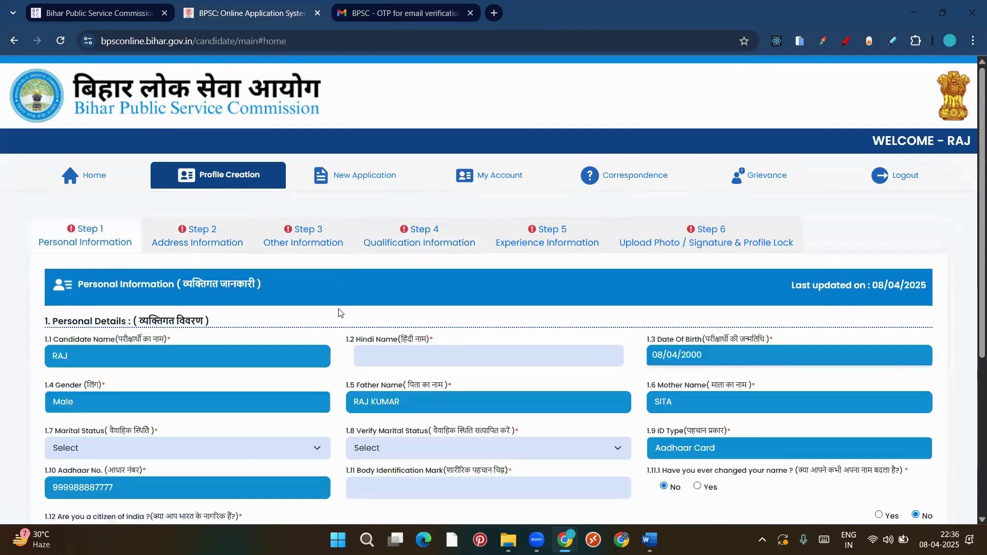
scroll(339, 312, down, 2)
scroll(339, 312, down, 3)
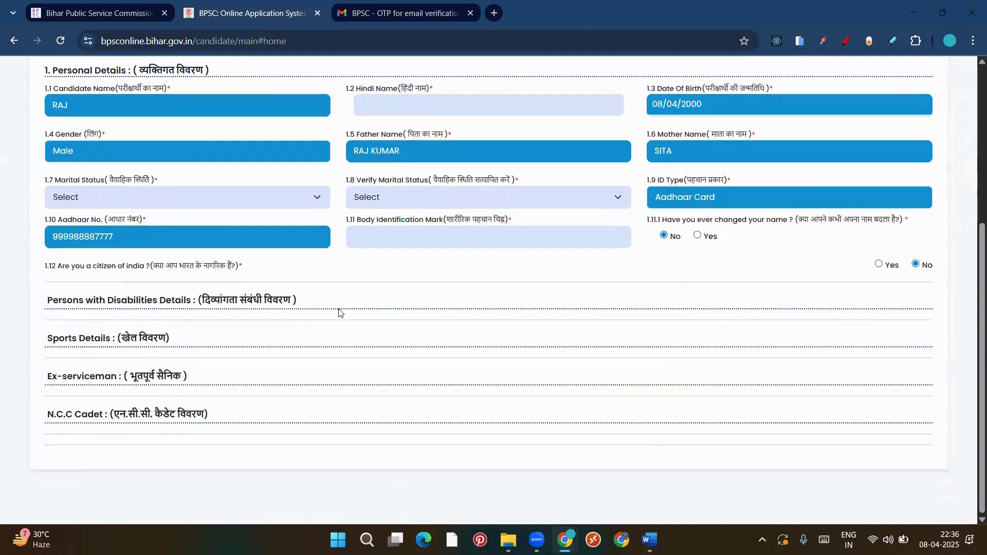
scroll(392, 283, up, 4)
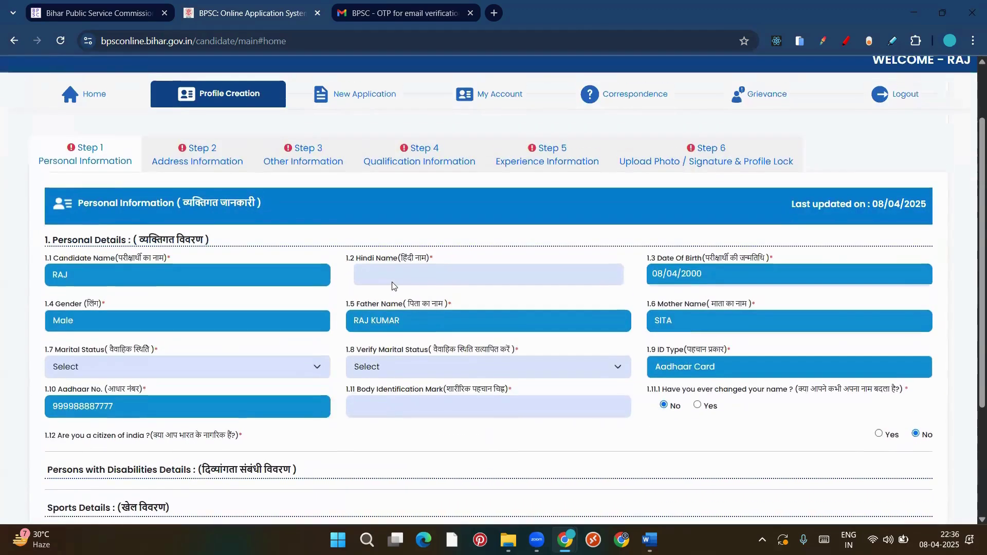
scroll(393, 282, up, 1)
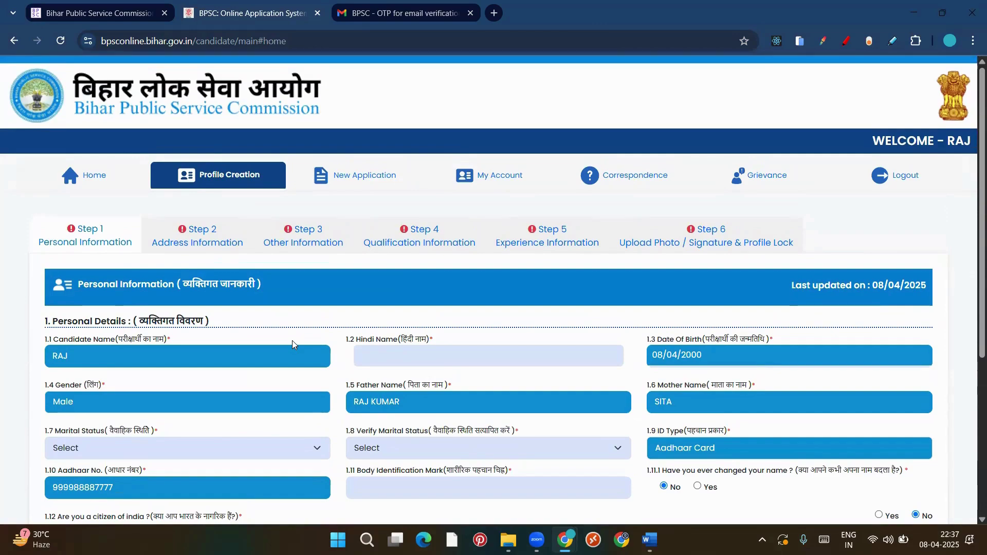
View the Address Information and Other Information steps
click(211, 246)
click(320, 250)
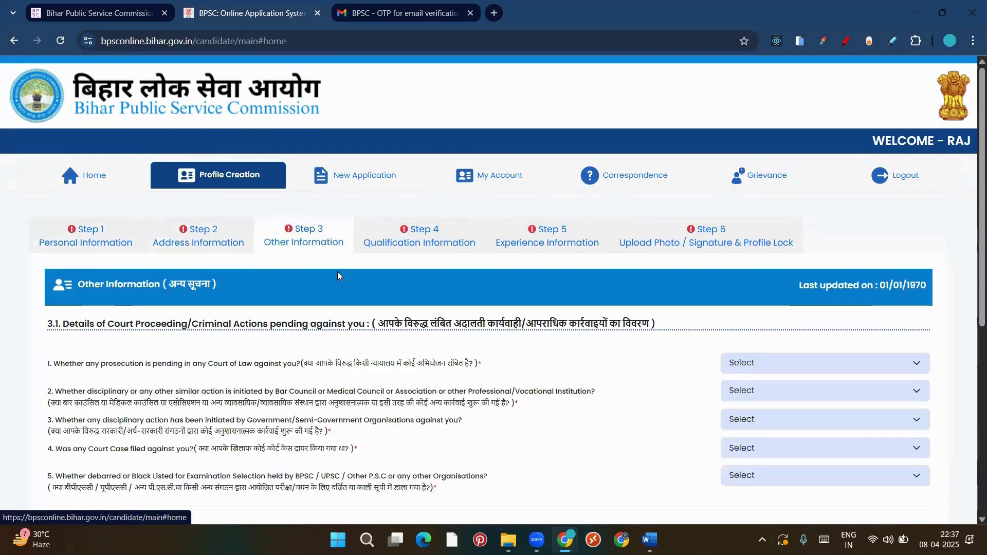
scroll(410, 442, down, 4)
scroll(410, 442, up, 3)
scroll(410, 442, down, 3)
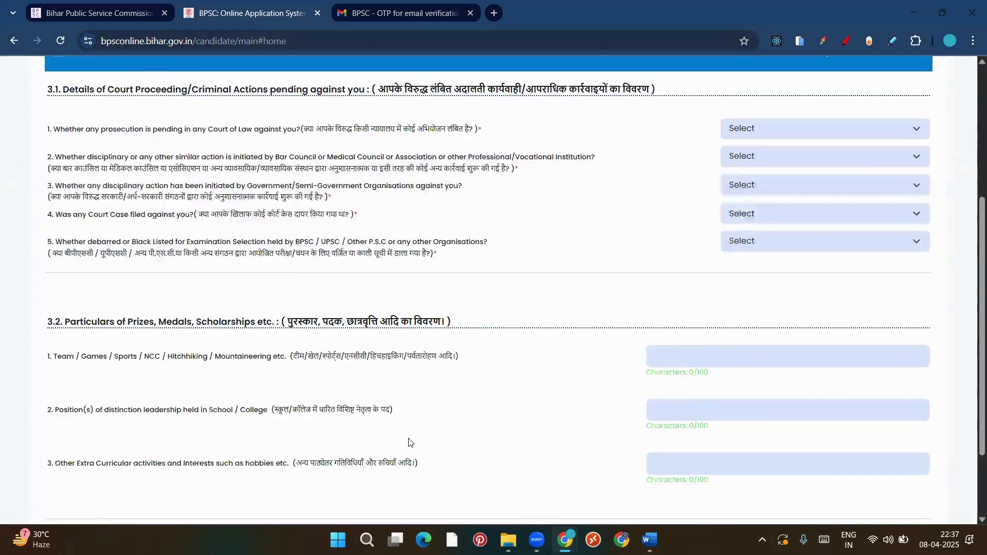
scroll(410, 360, up, 5)
Browse the Qualification, Experience and photo and signature steps
click(411, 224)
scroll(418, 326, down, 3)
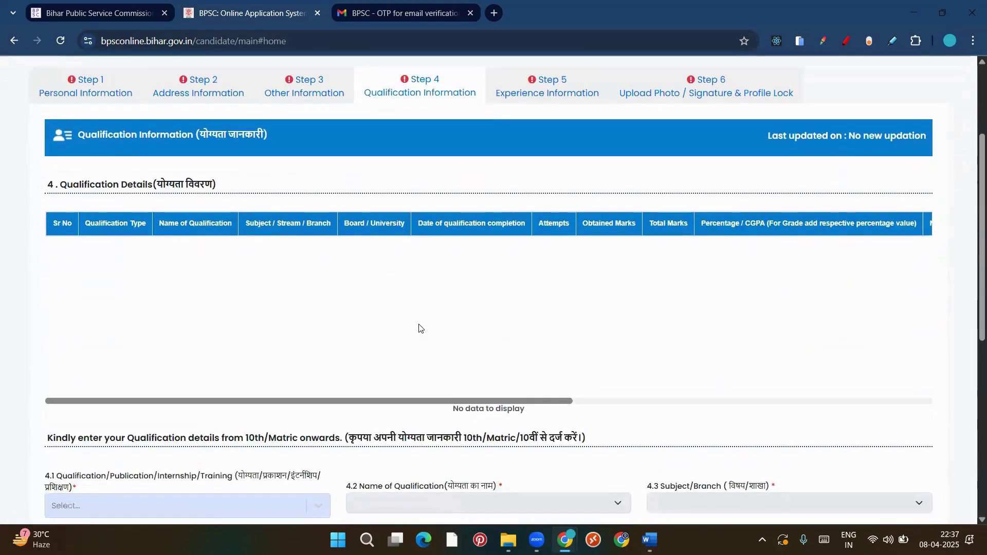
scroll(420, 328, down, 4)
scroll(425, 324, up, 2)
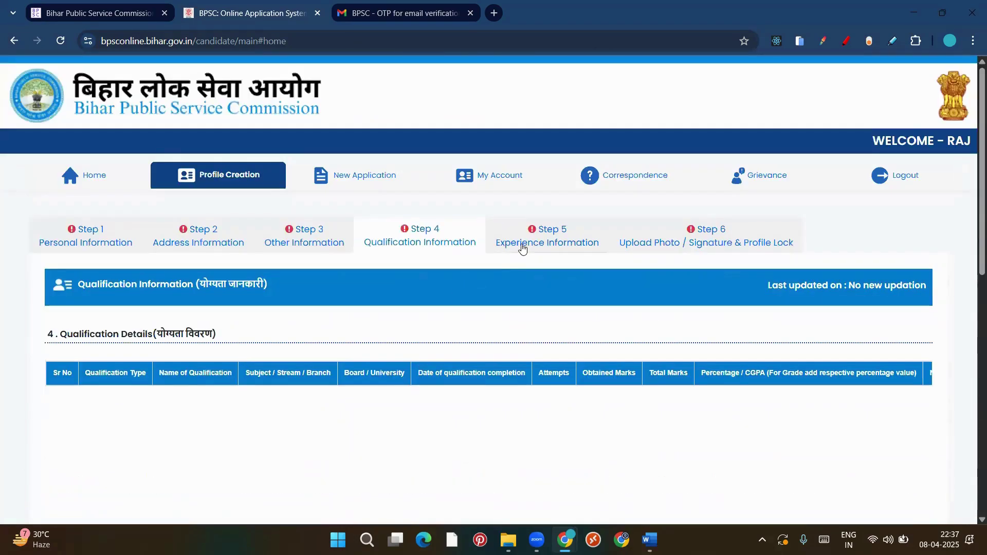
click(546, 242)
click(706, 242)
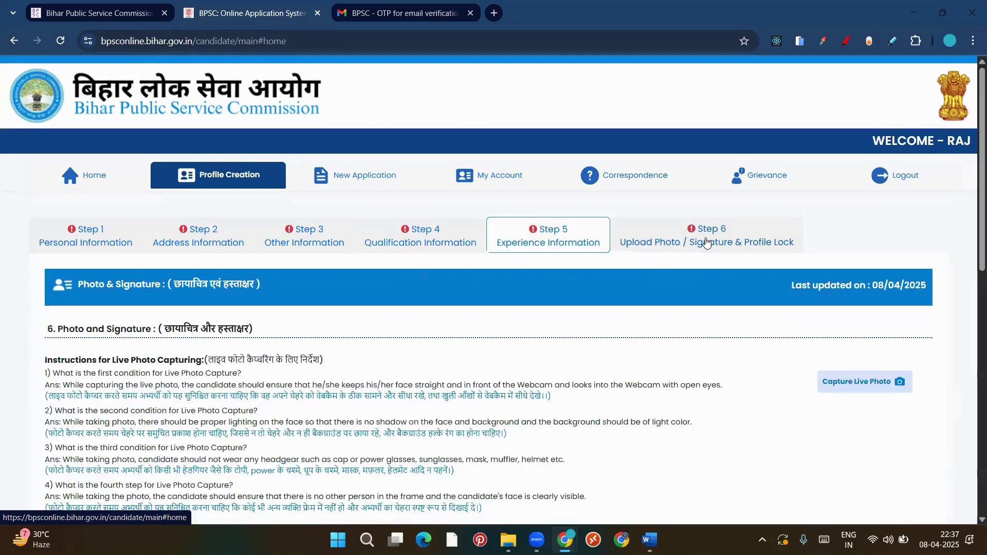
scroll(653, 263, down, 2)
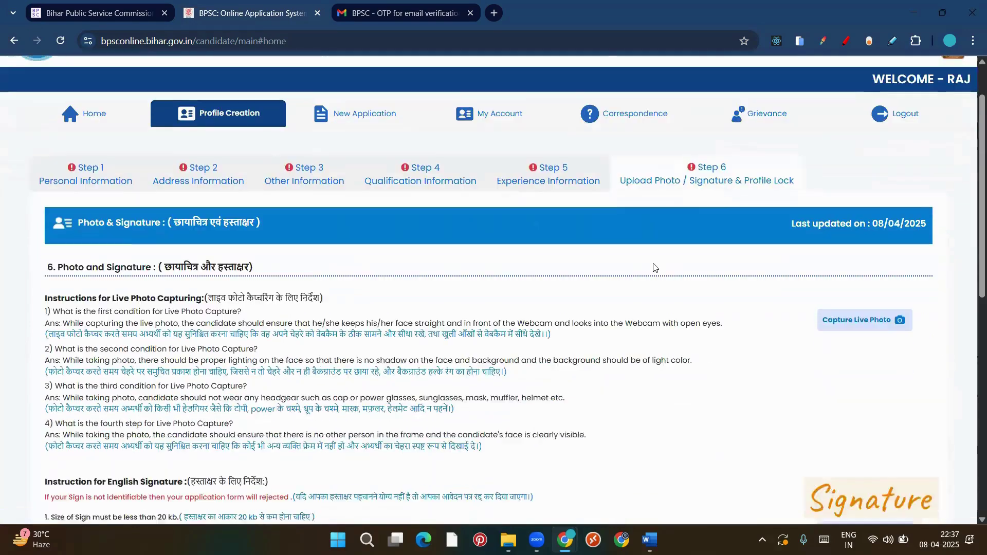
scroll(653, 268, down, 6)
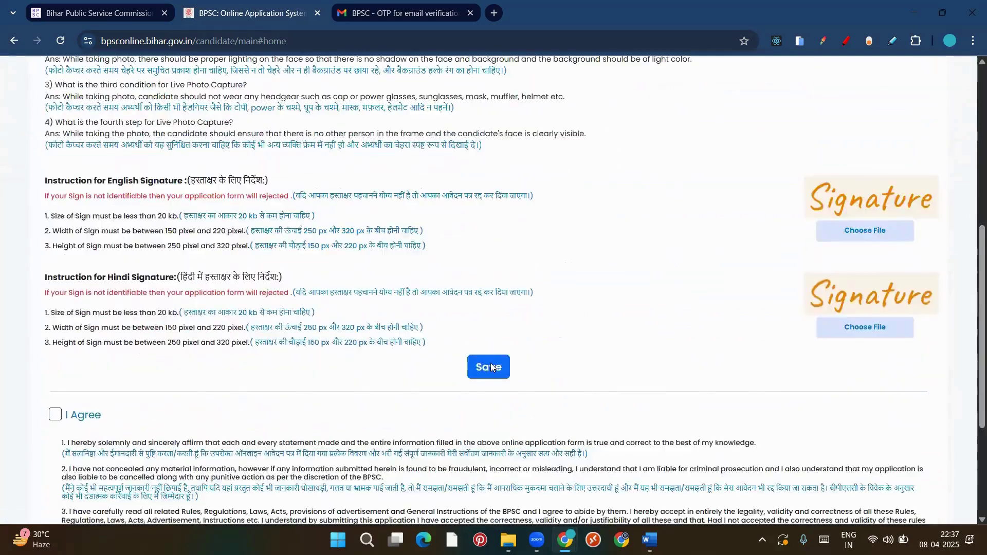
Save the photo and signature step, then bring up Step 2 Address Information via Step 1
click(492, 367)
click(66, 242)
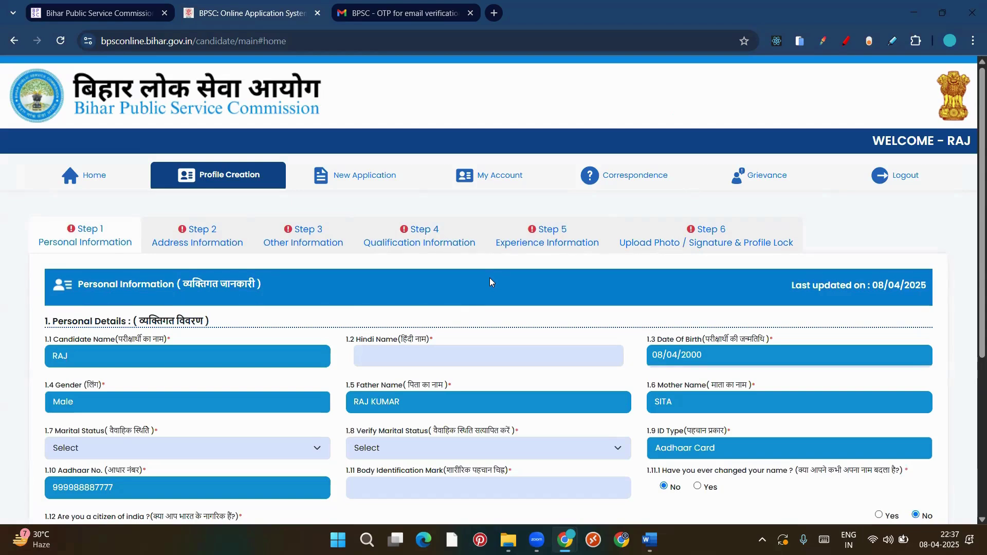
click(202, 229)
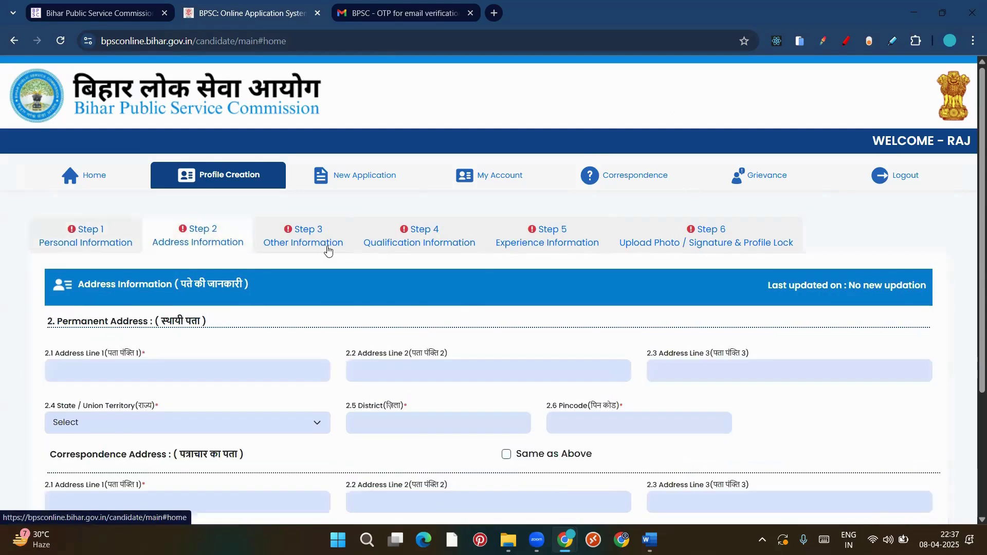